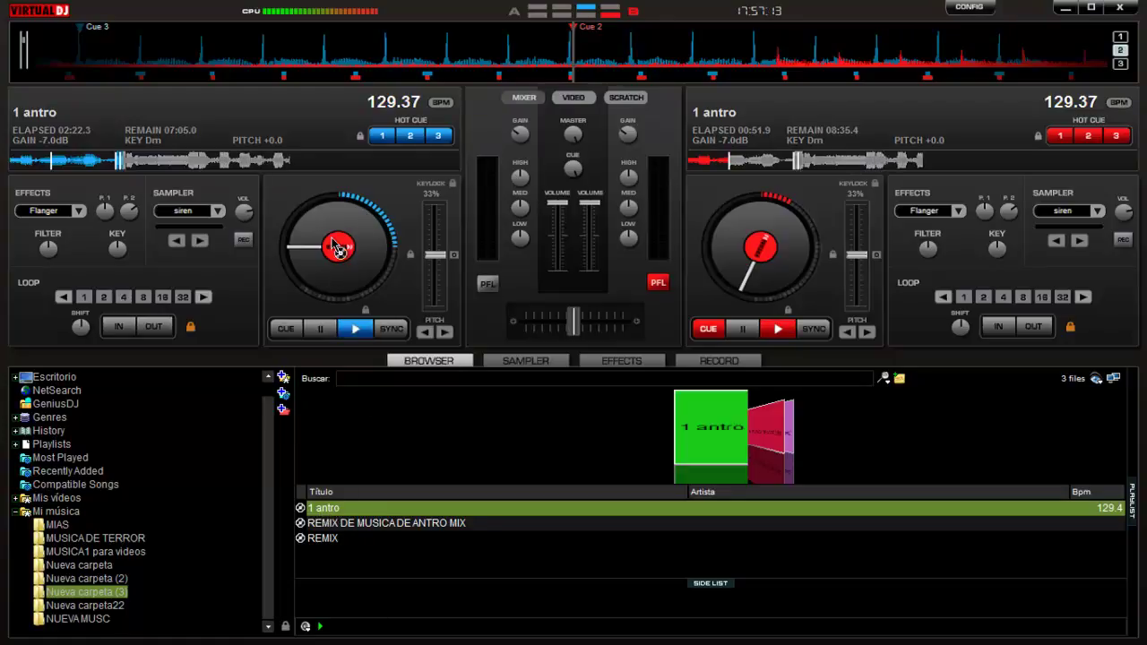
- Move the crossfader fully over to deck 1's side
drag(332, 239, 332, 240)
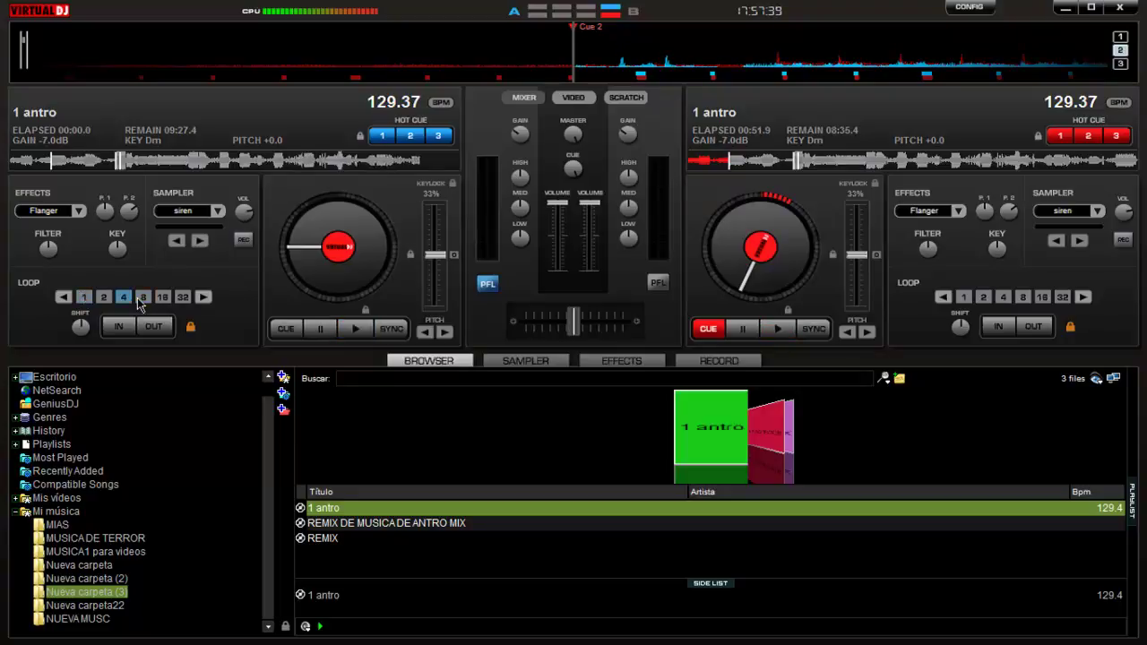
click(82, 297)
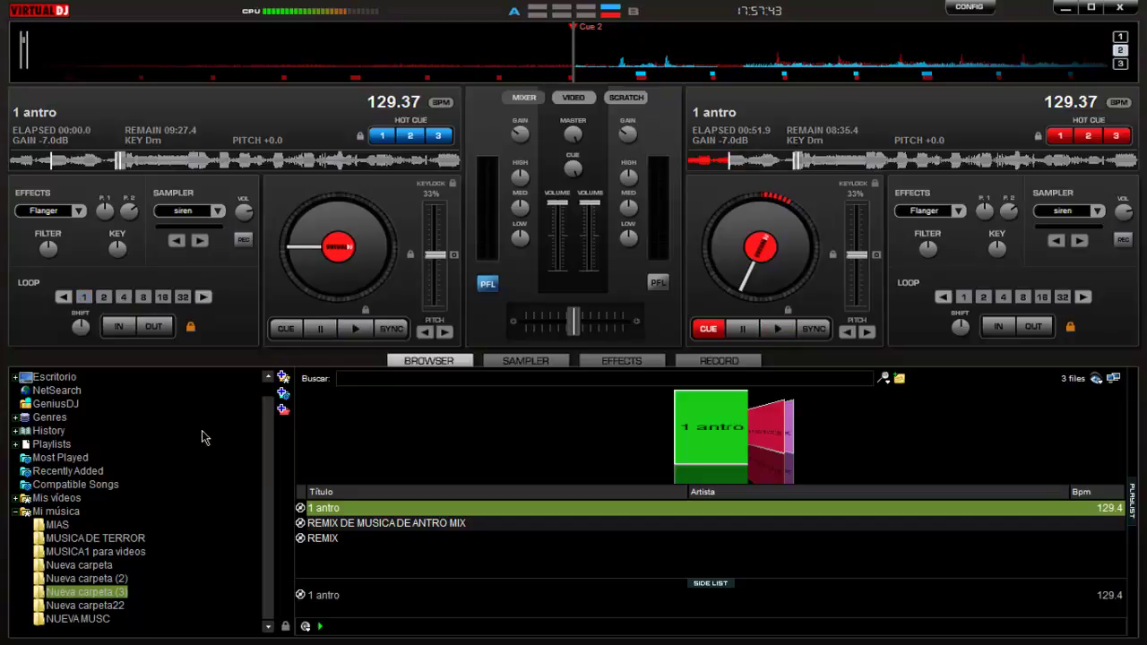
drag(574, 321, 445, 359)
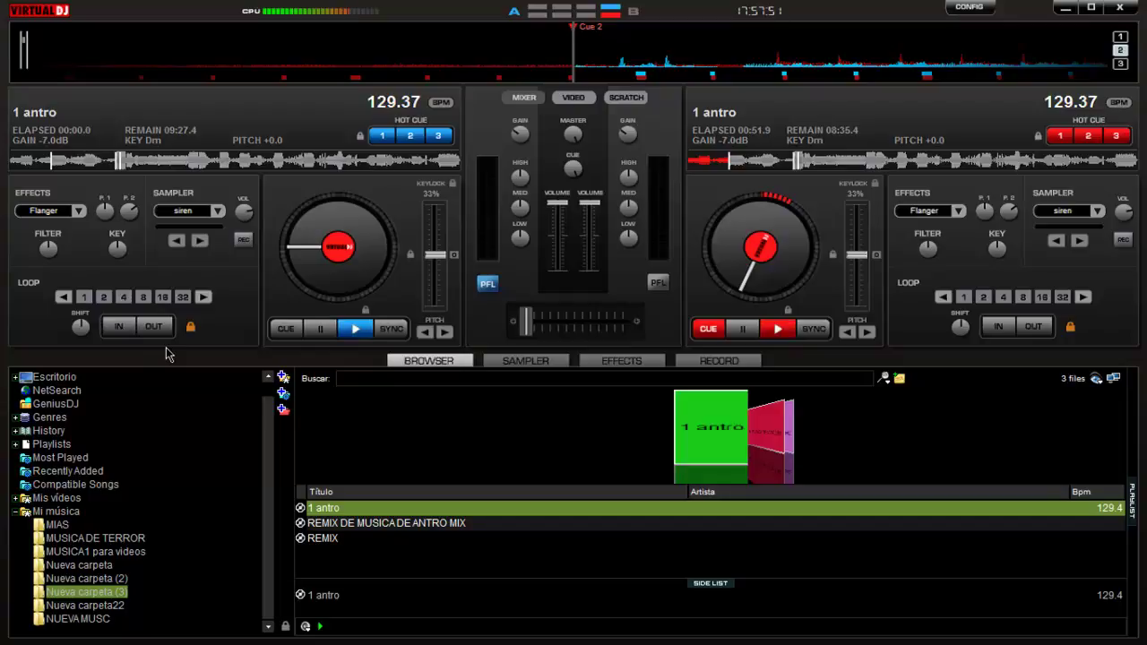
- Try the 1, 2 and 8-beat loop lengths on deck 1
click(85, 298)
click(104, 302)
click(142, 297)
- Play the track on deck 1 with its gain lowered to -24.0 dB and its pitch raised to +3.5
drag(523, 146, 533, 257)
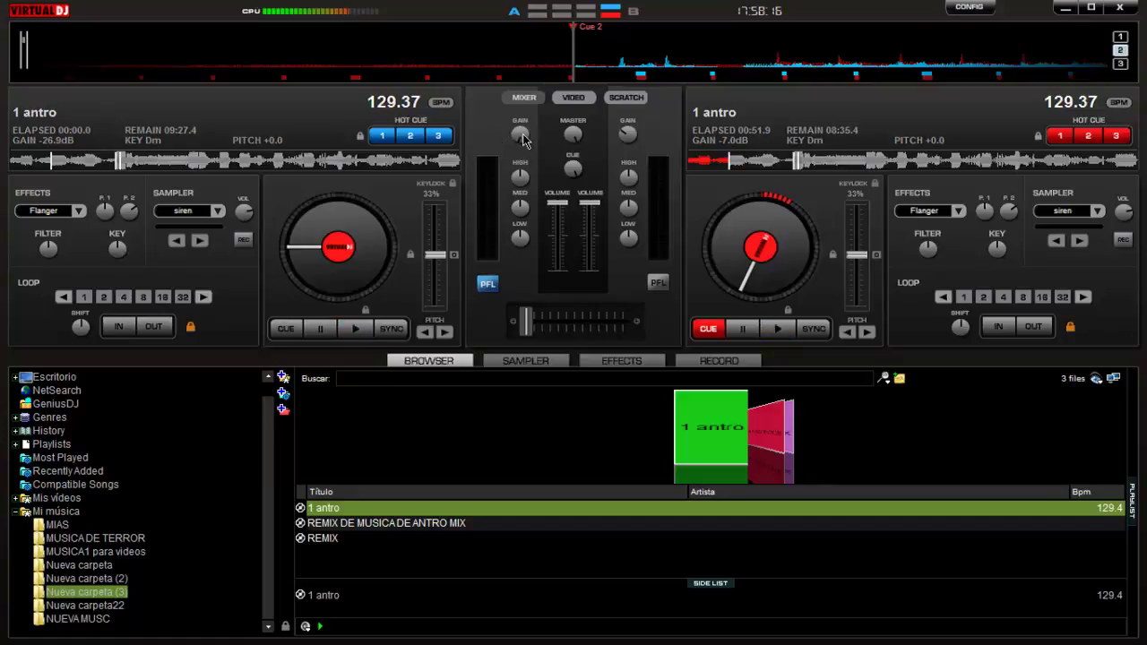
scroll(521, 132, up, 1)
click(356, 329)
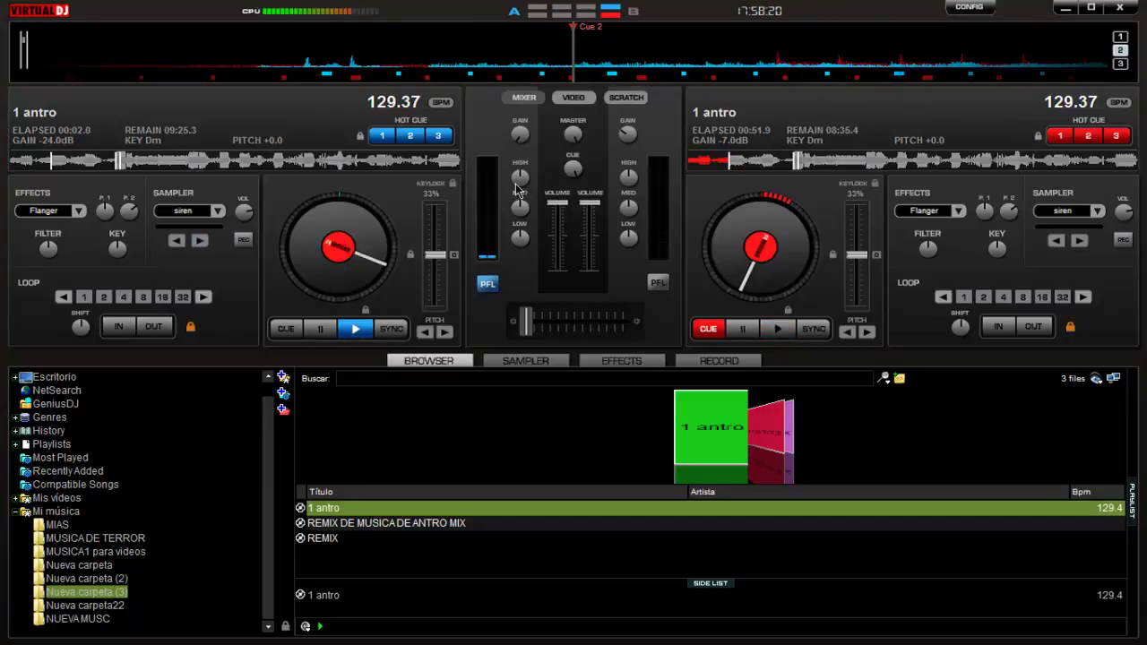
drag(435, 255, 440, 265)
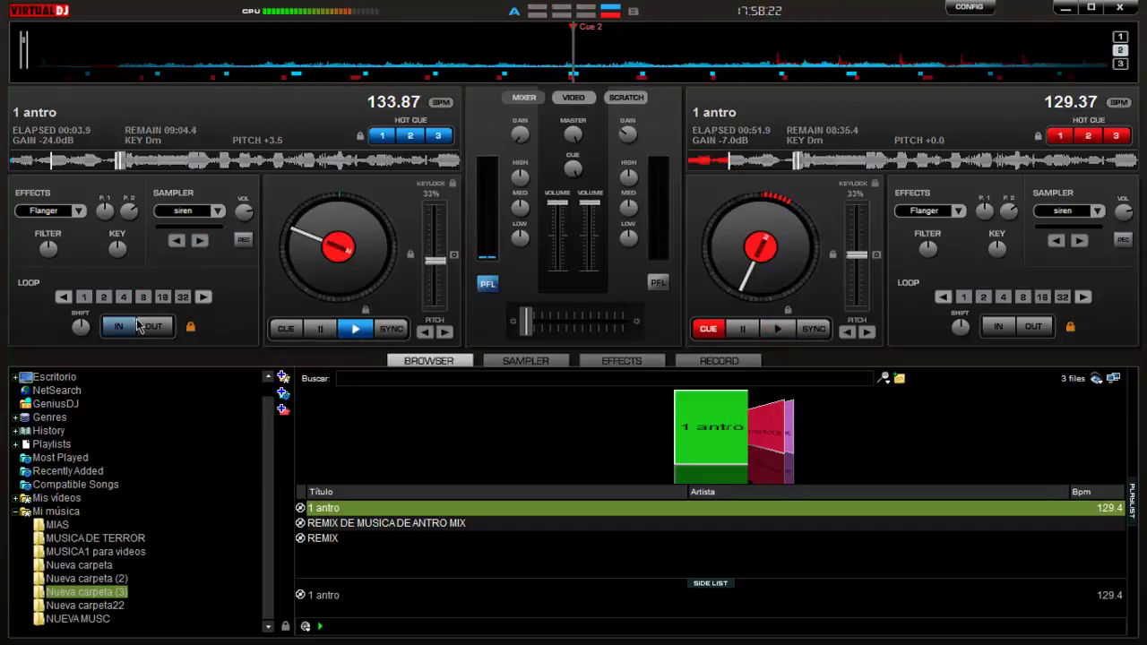
- Loop 2 beats of the playing track on deck 1, shorten the loop to 1 beat and halve it three more times
click(107, 303)
click(107, 303)
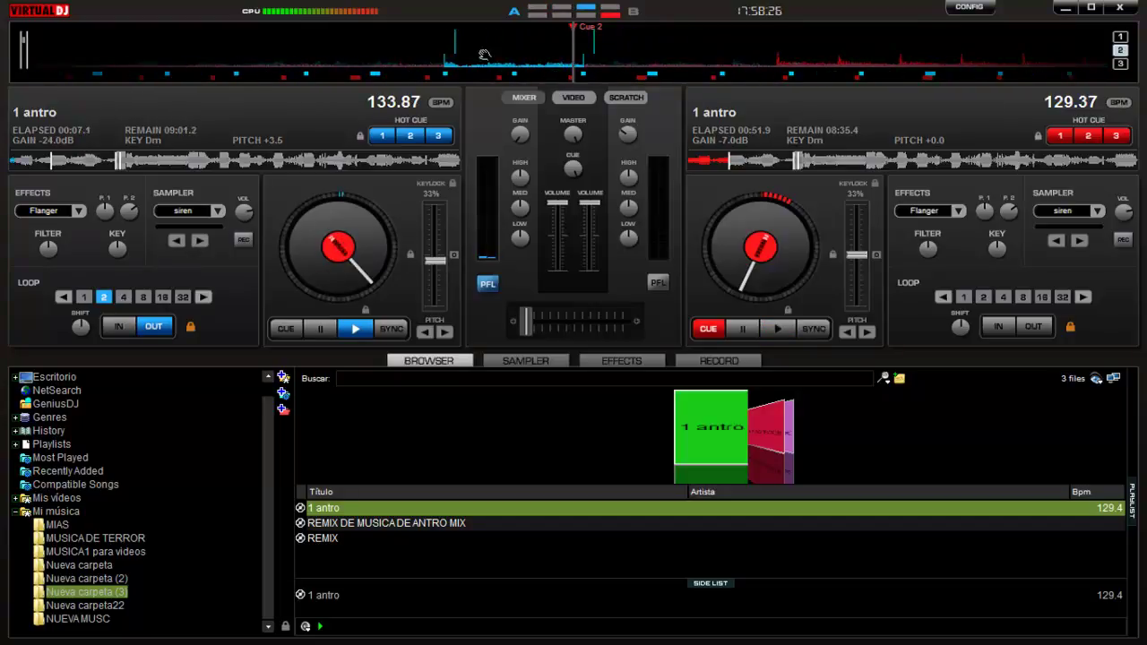
click(84, 299)
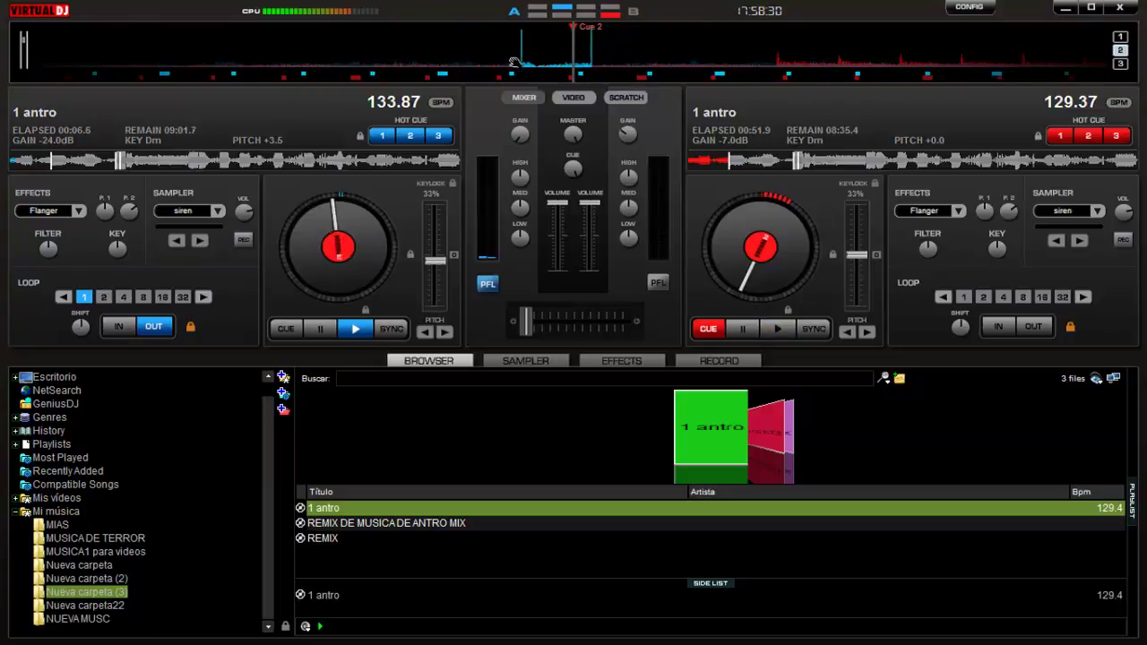
click(63, 300)
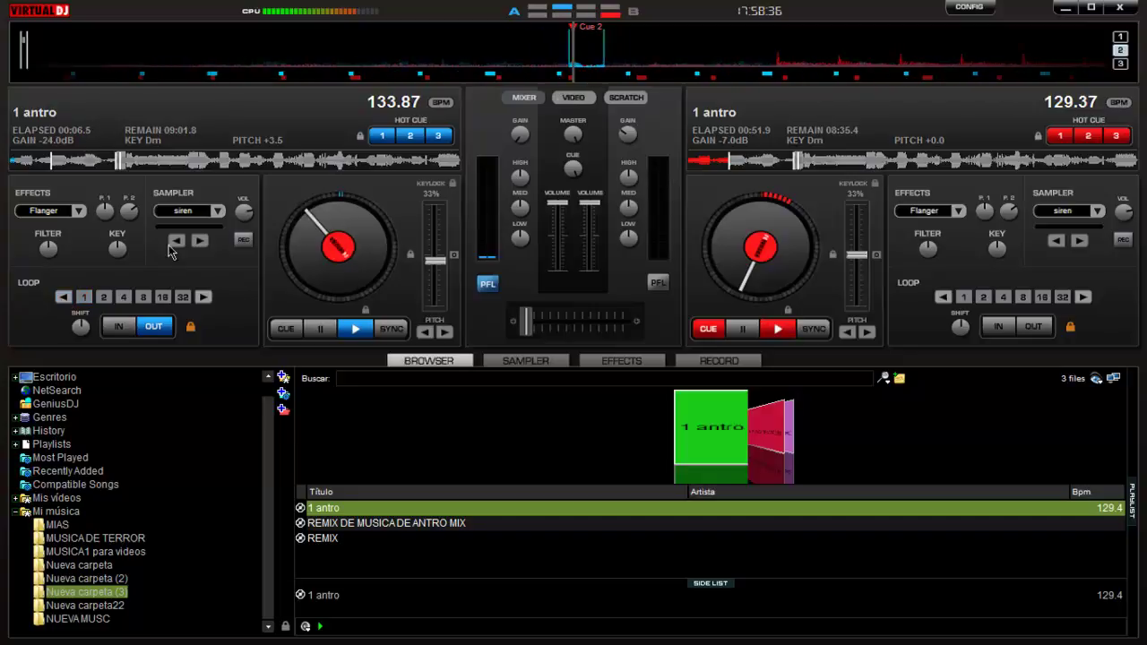
click(68, 299)
click(67, 299)
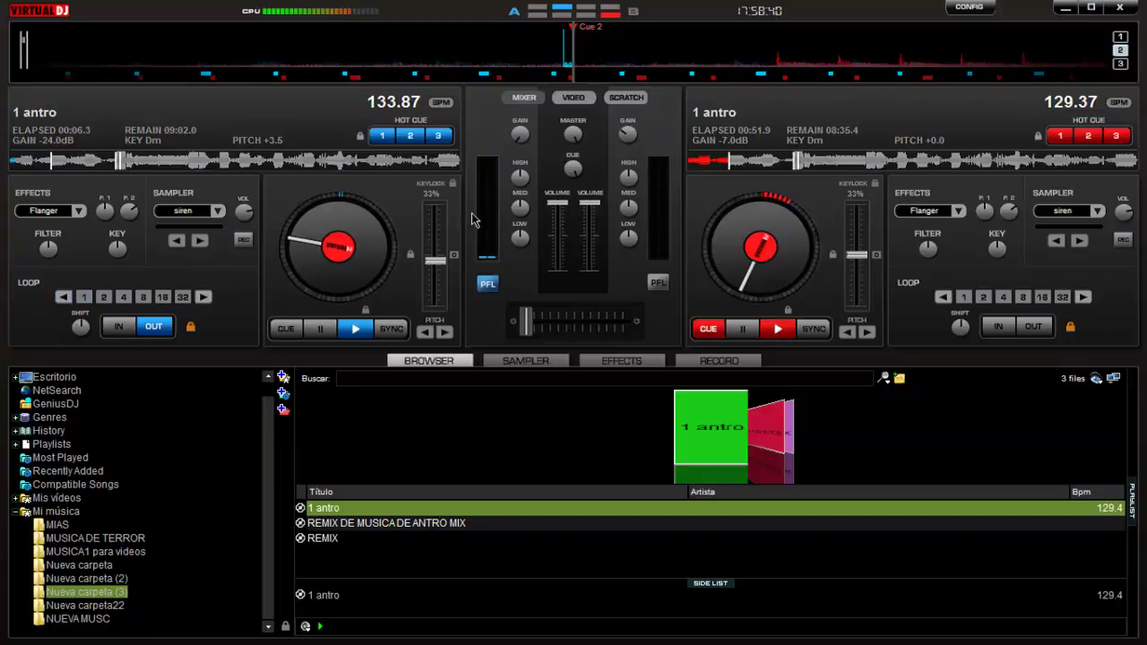
- Raise deck 1's gain to -11.3 dB, release the loop and pause the track
drag(520, 137, 503, 87)
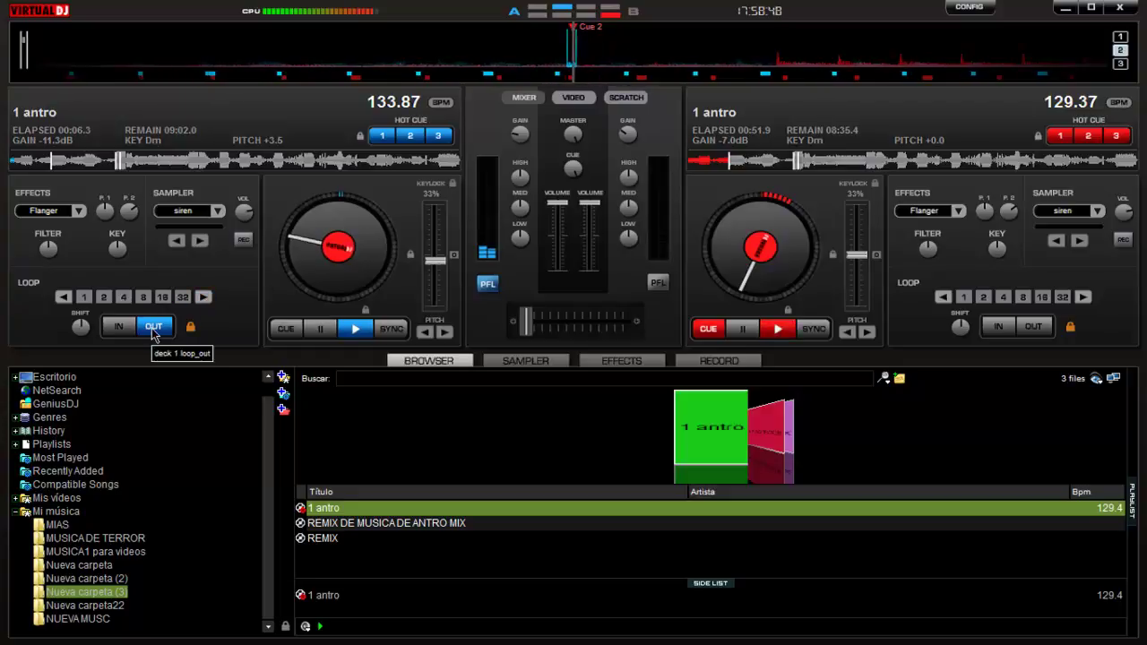
click(155, 329)
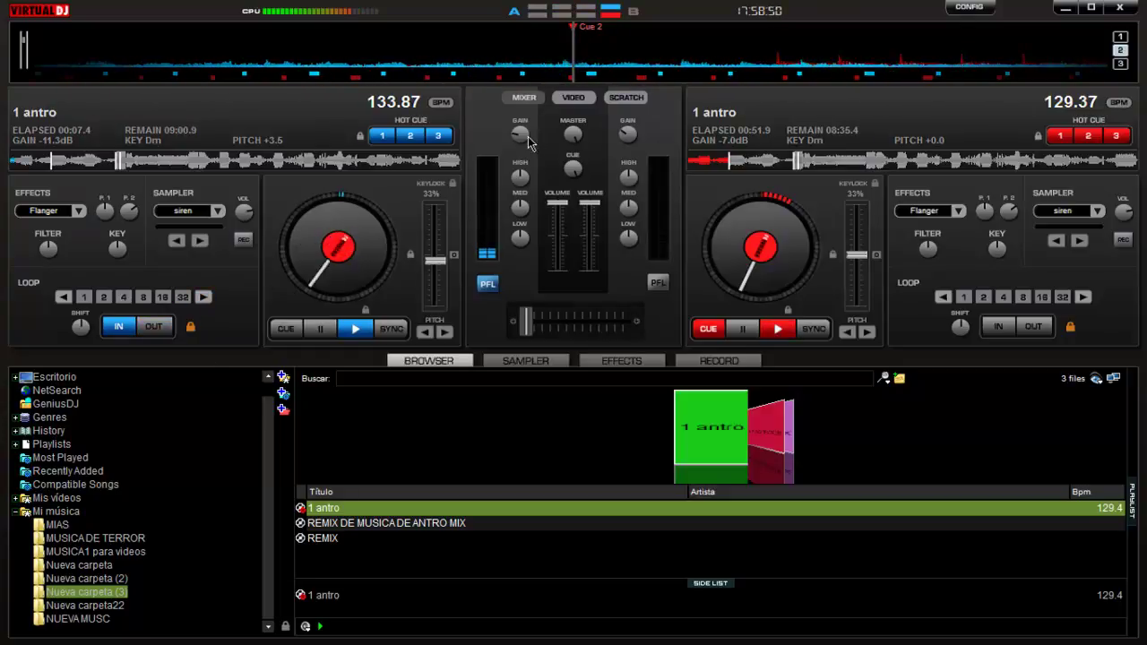
click(315, 329)
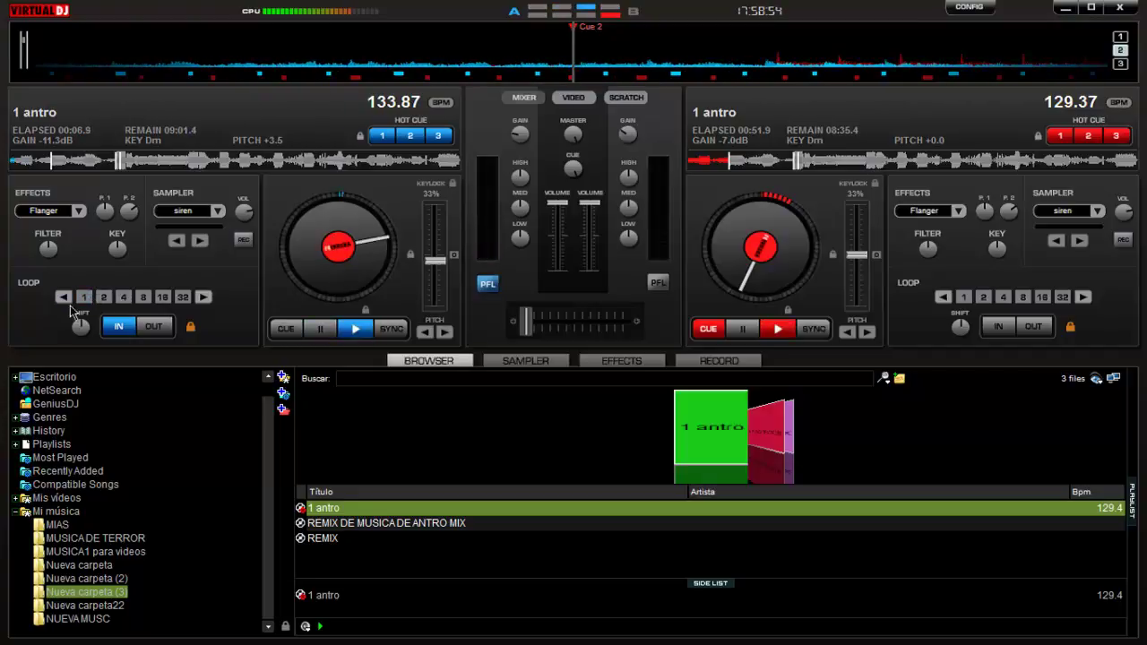
- Try loop lengths of up to 16 beats on deck 1, ending with a 1-beat loop
click(143, 297)
click(102, 297)
click(81, 297)
click(81, 297)
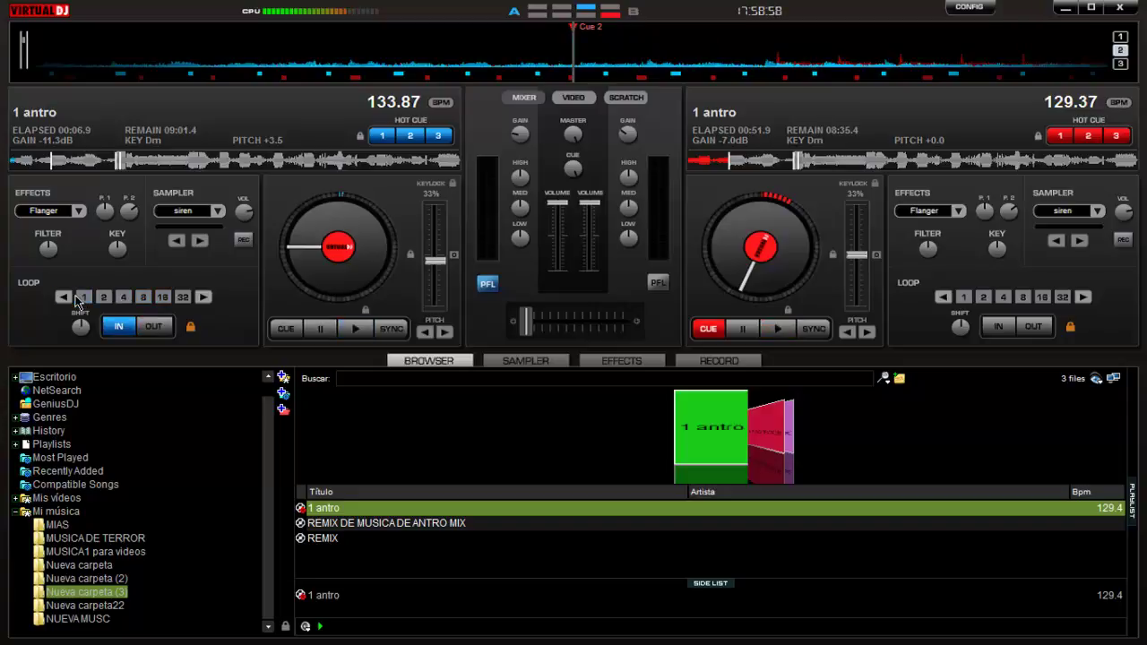
click(162, 297)
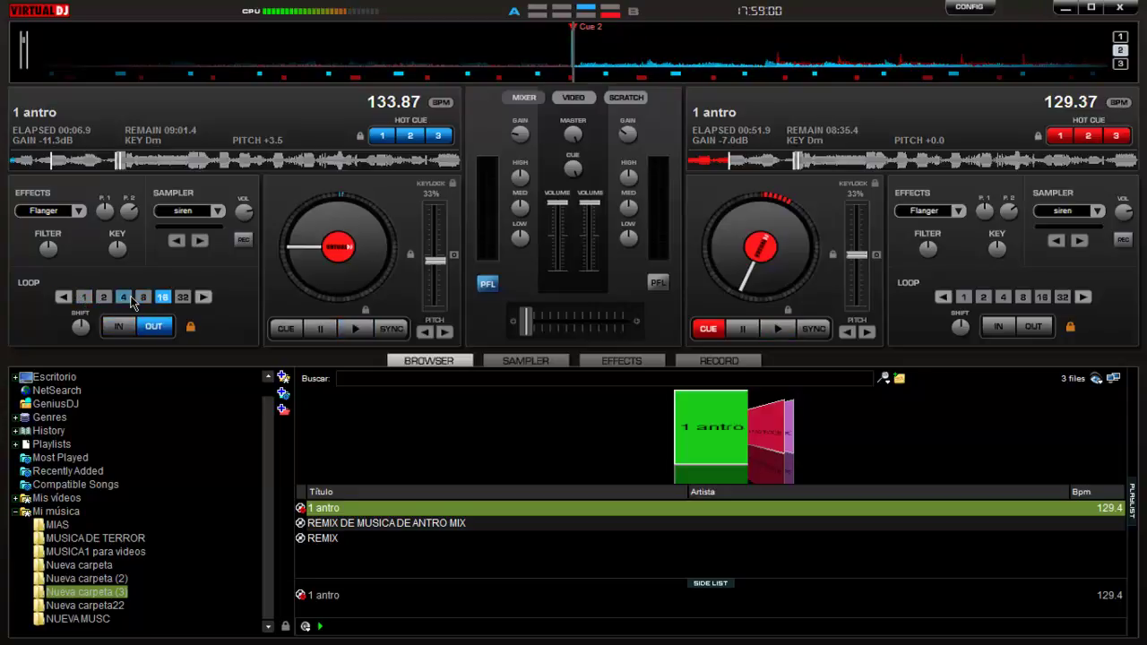
click(83, 297)
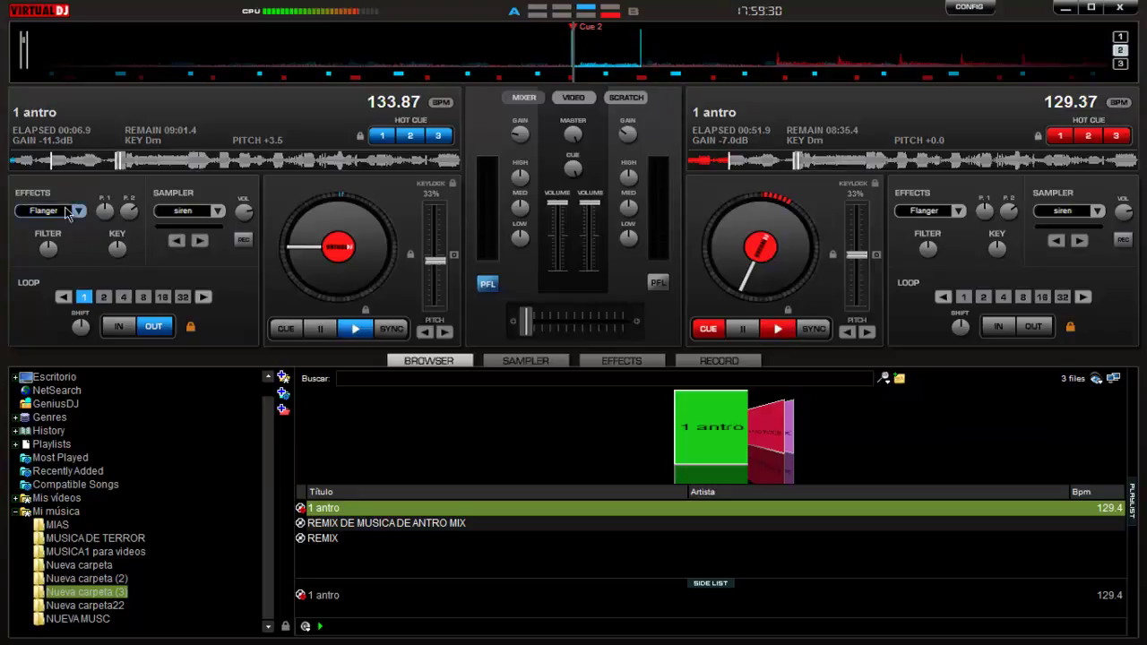
- Play deck 1's 1-beat loop at -16.1 dB gain and +4.6 pitch, and release the loop
drag(519, 136, 519, 128)
scroll(444, 271, down, 2)
click(356, 331)
drag(520, 136, 521, 164)
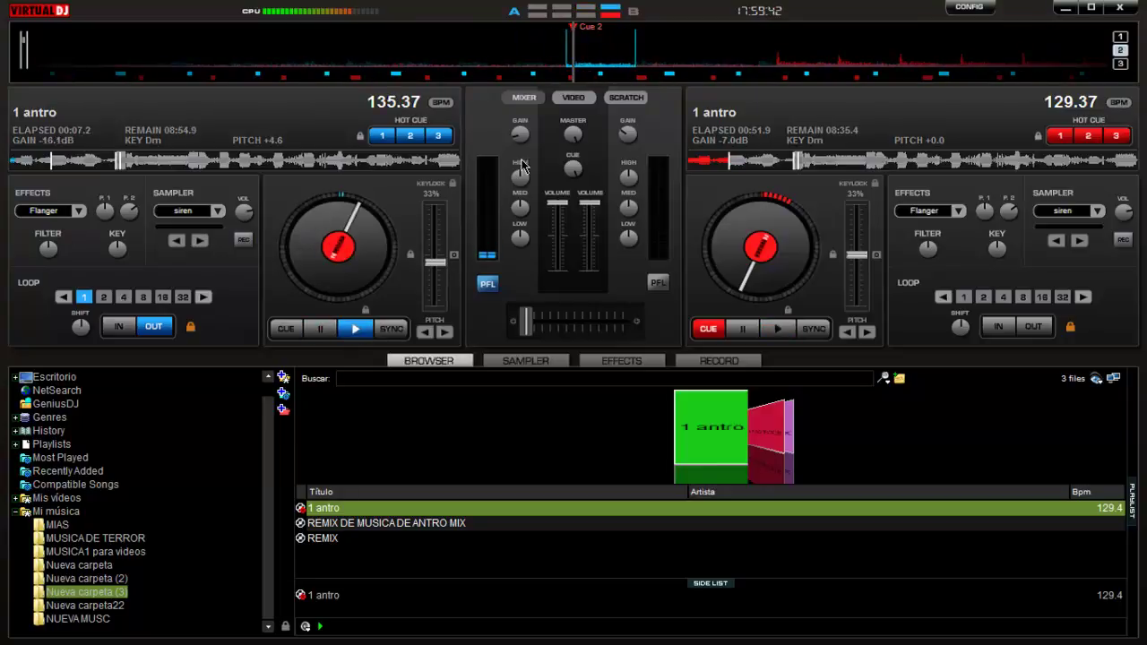
click(154, 329)
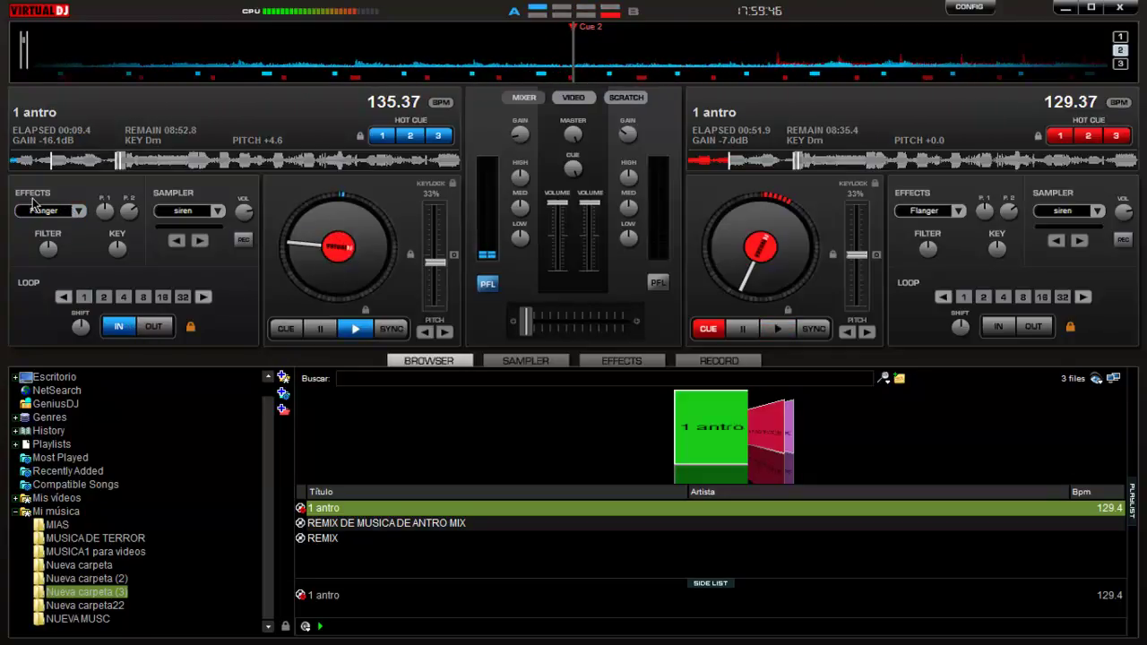
- Activate the Flanger effect on deck 1 while the track plays, and stop the track
click(80, 209)
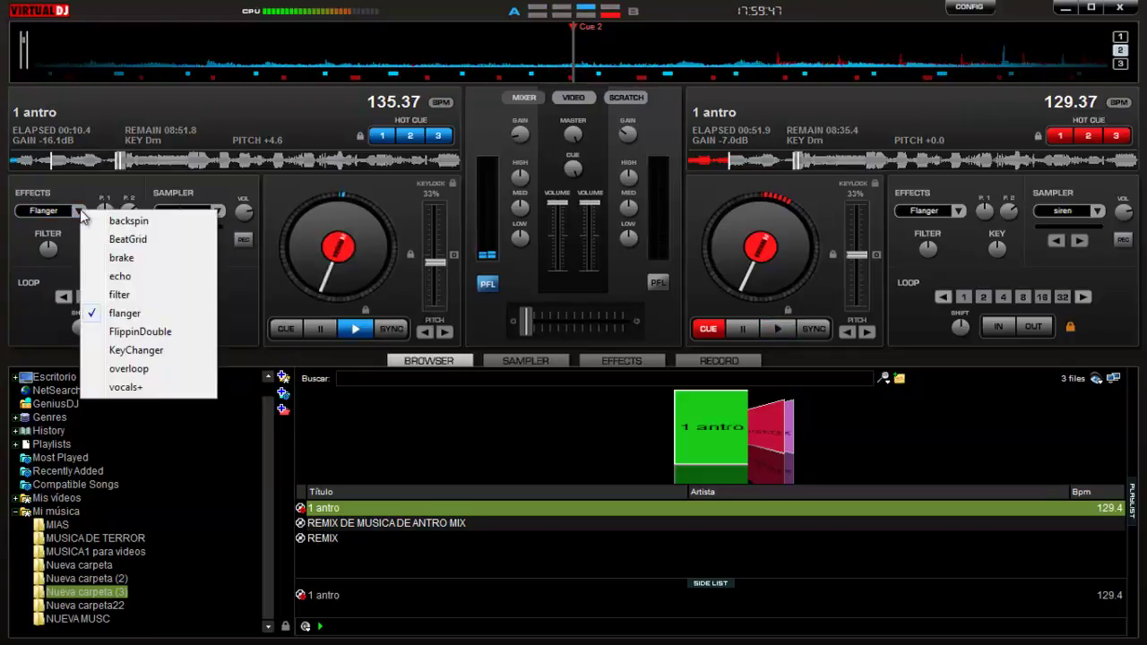
click(132, 313)
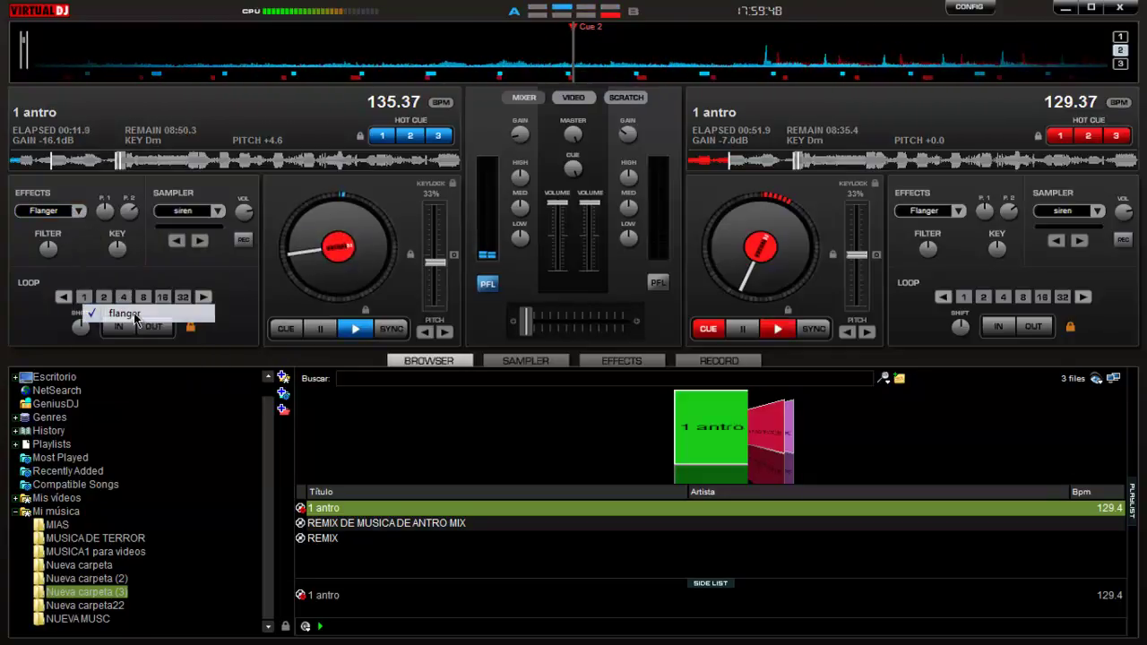
click(37, 215)
click(358, 238)
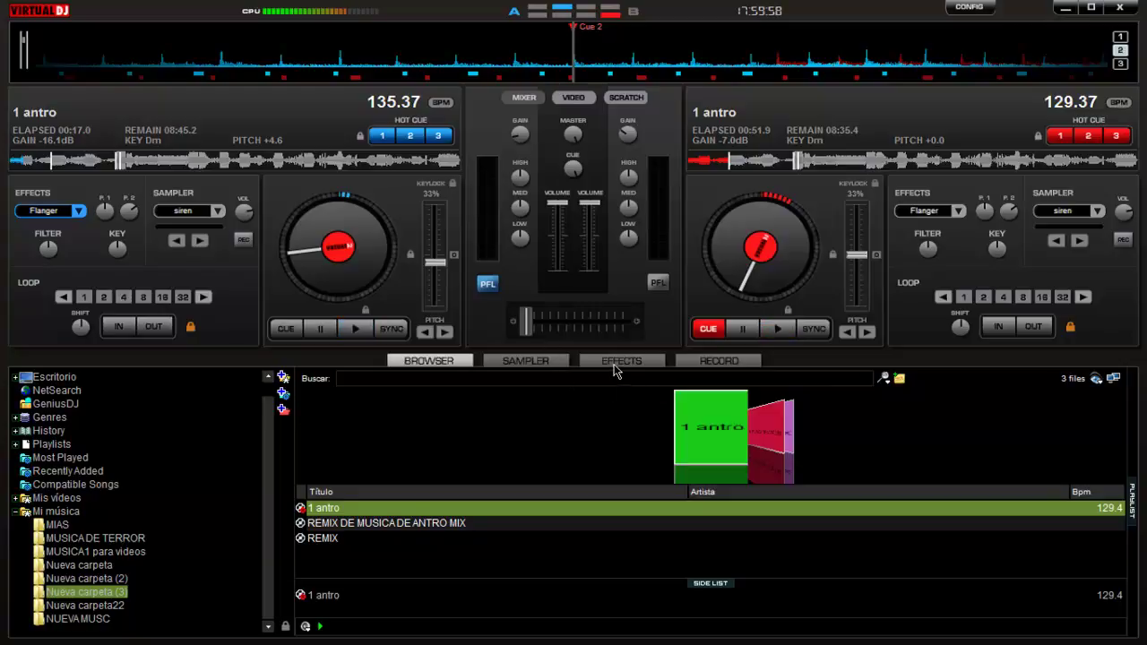
- Open the effects page and browse the backspin, brake, echo, flanger and FlippinDouble sound effects, ending on filter
click(622, 364)
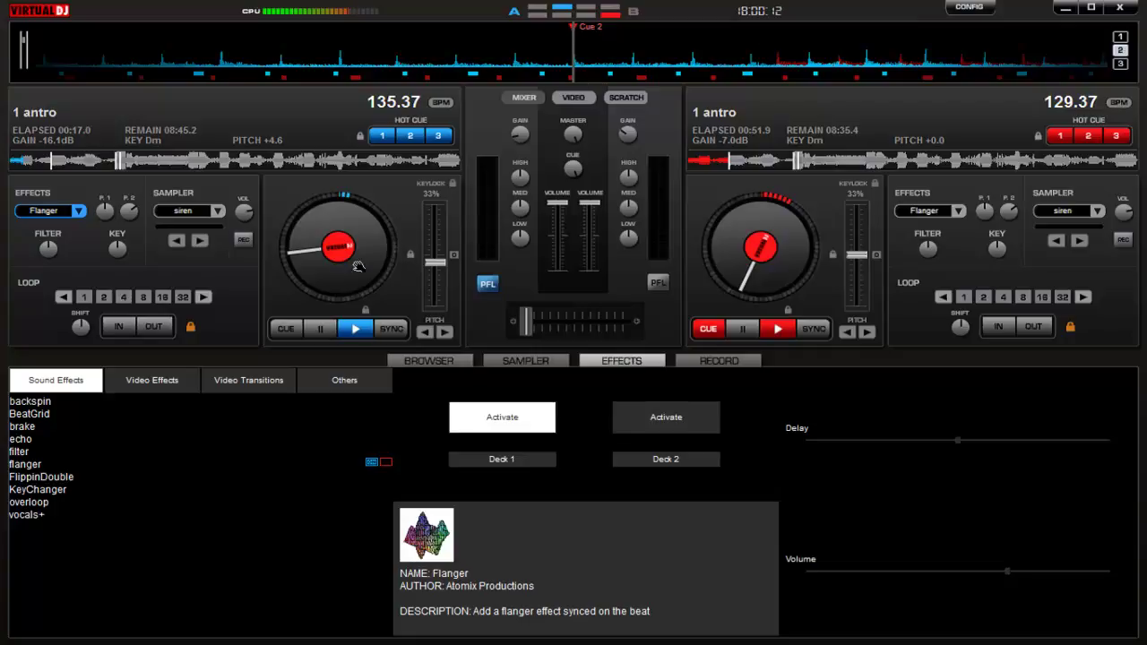
click(665, 421)
click(37, 403)
click(41, 426)
click(43, 440)
click(45, 465)
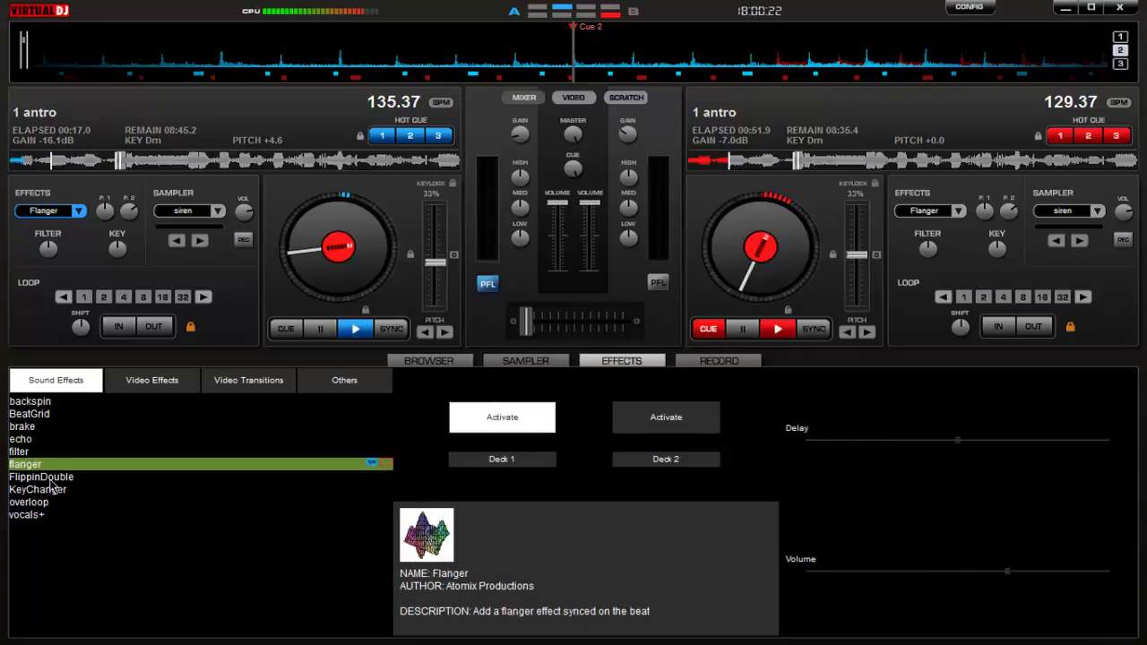
click(53, 478)
click(43, 453)
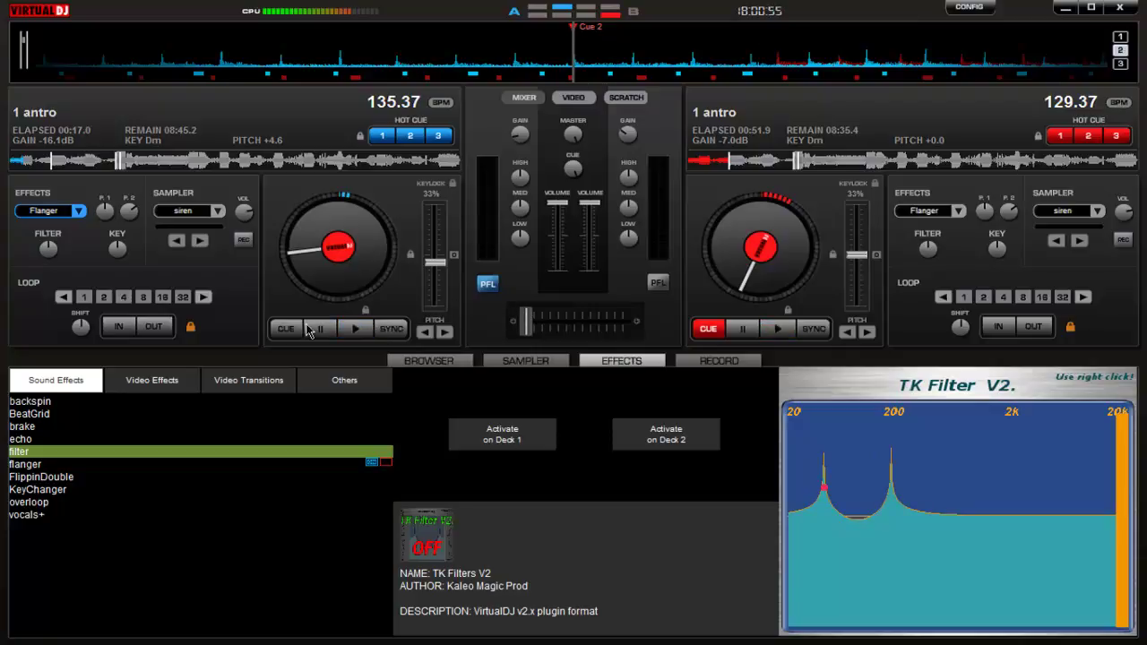
- Pause deck 1, adjust the TK Filter's curve slightly and activate the filter on deck 1
click(320, 330)
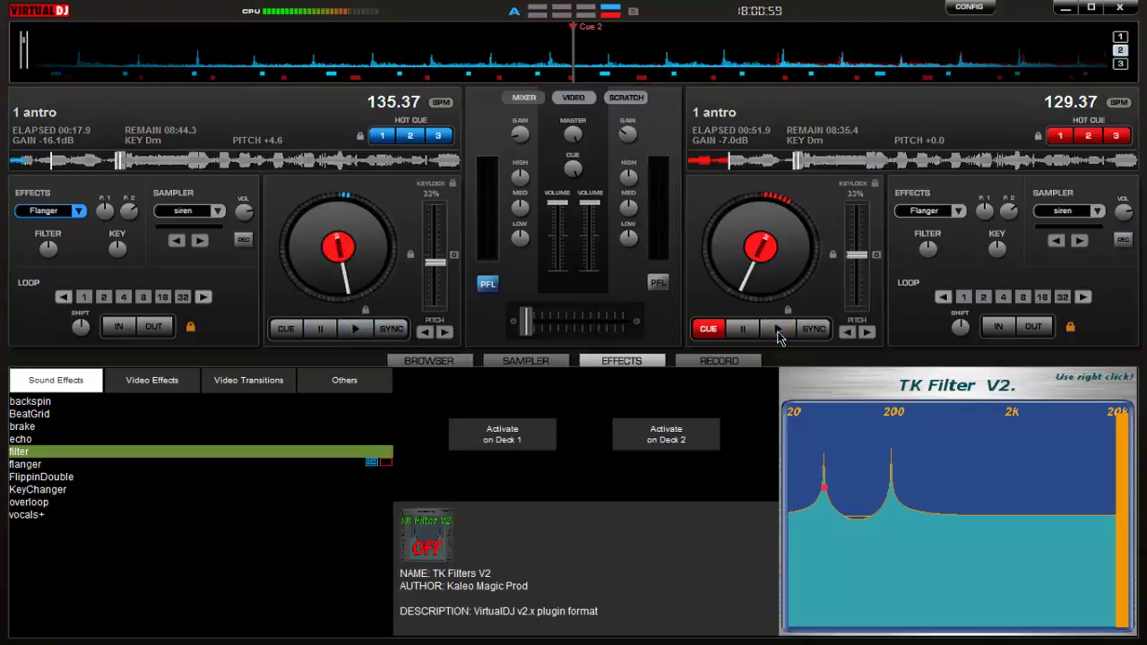
mouse_move(823, 489)
mouse_down()
mouse_move(822, 477)
mouse_move(822, 496)
mouse_up()
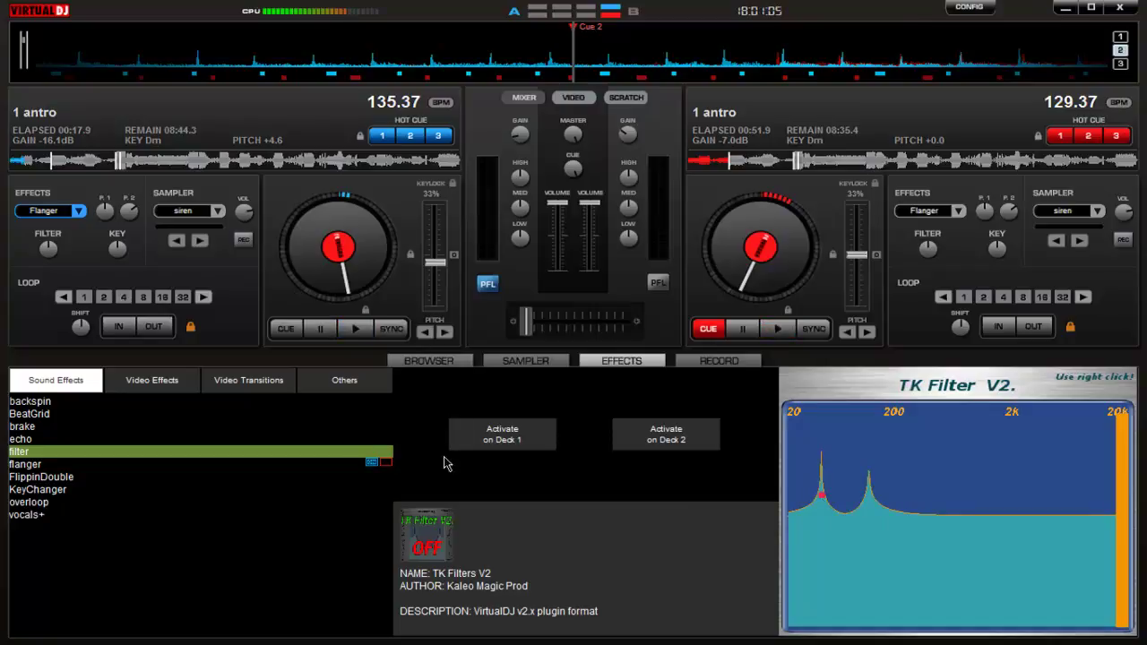
click(506, 446)
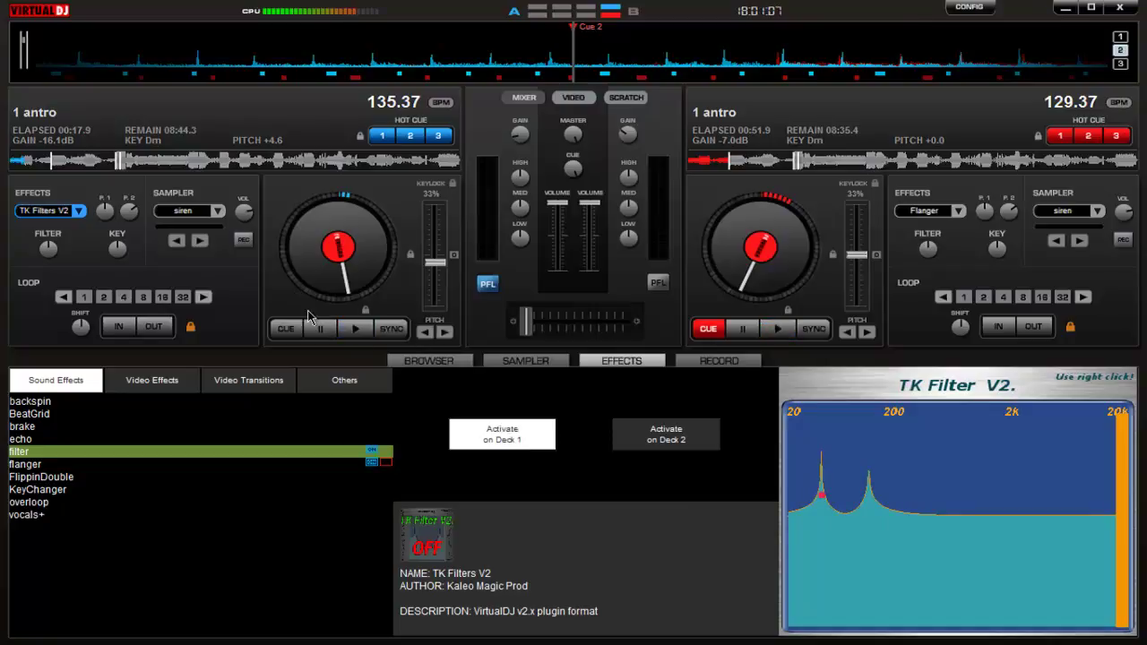
- Return deck 1 to the Flanger effect and play the track while raising the TK Filter's control point above its curve
click(49, 214)
click(363, 336)
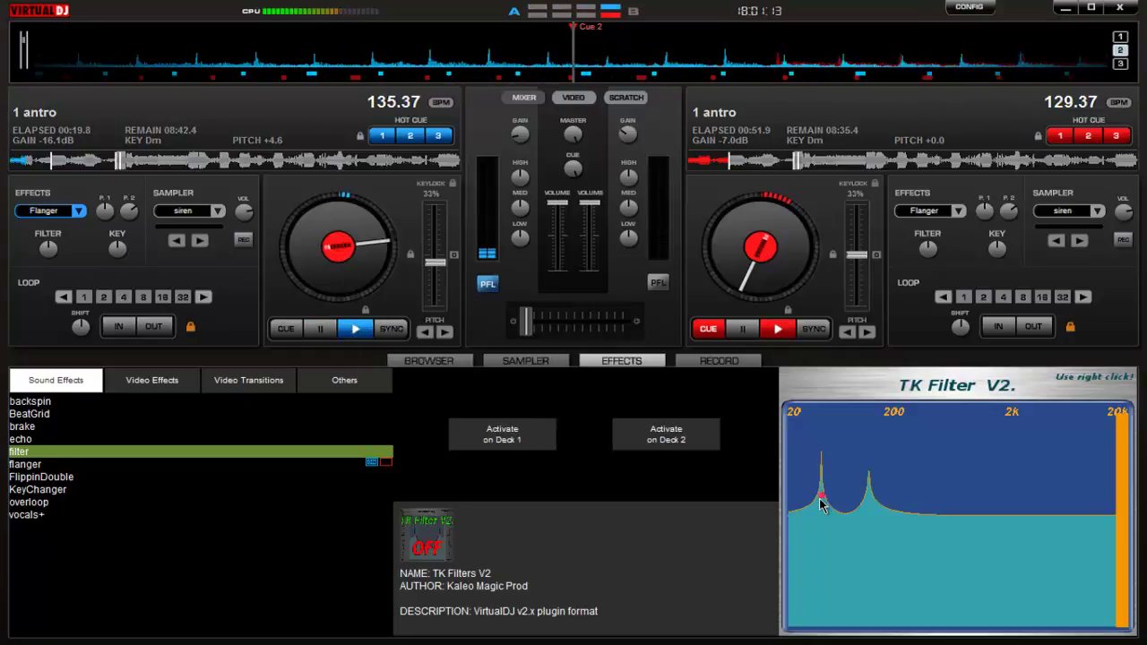
drag(822, 494, 833, 432)
click(352, 330)
click(320, 329)
- Choose vocals+ as deck 1's effect, and replace it with the activated filter effect
click(80, 211)
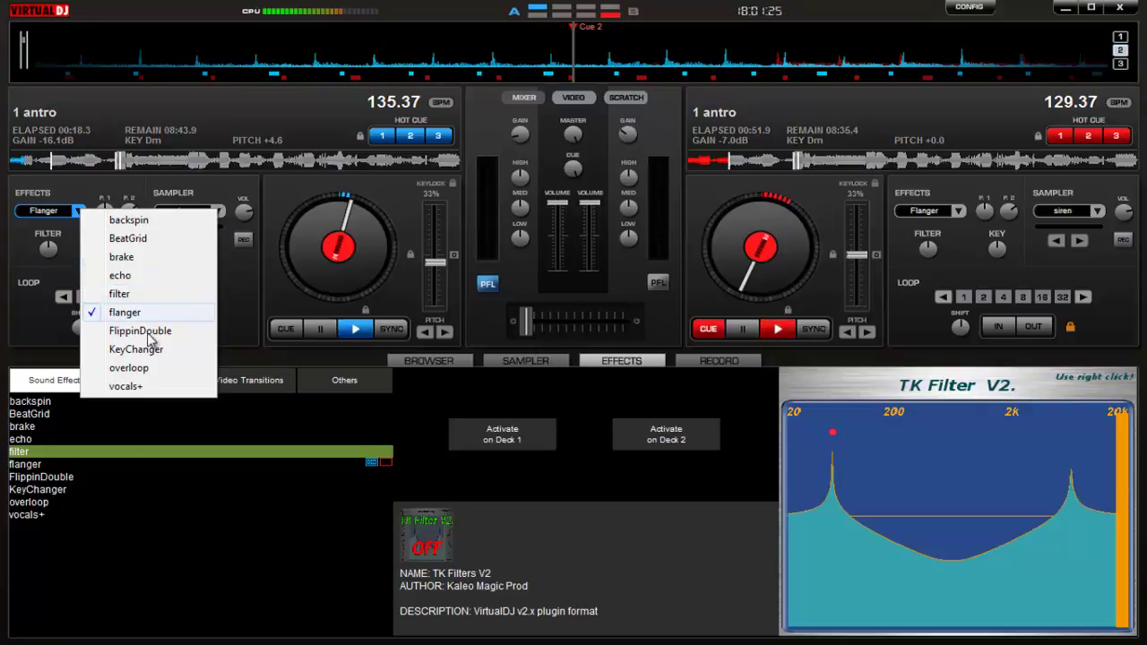
click(145, 387)
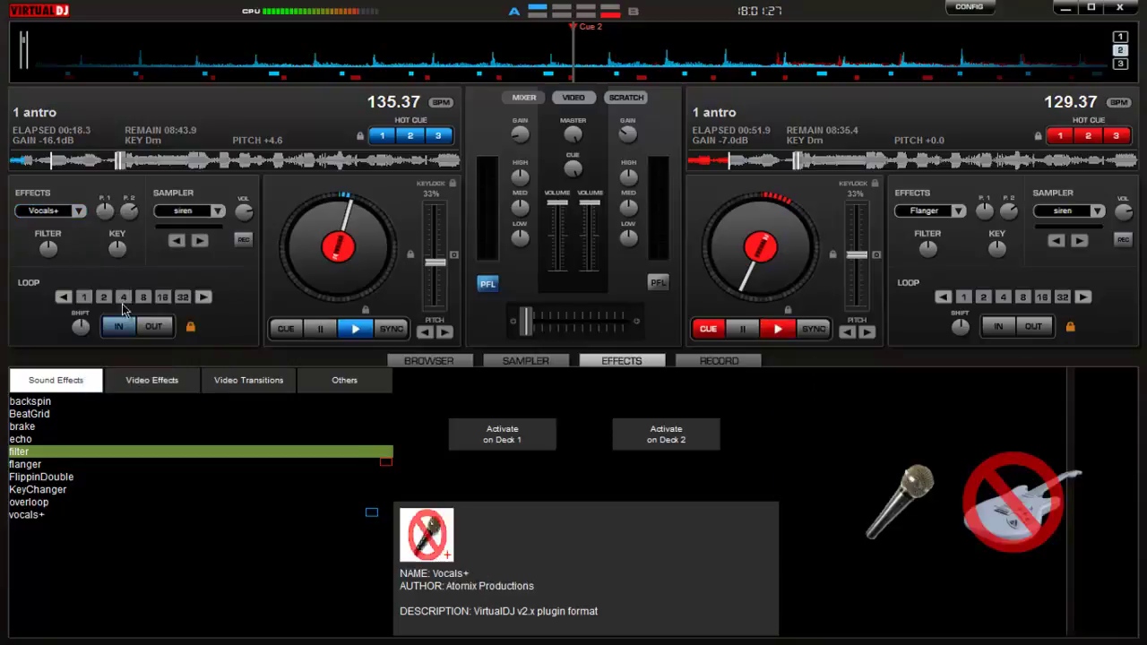
click(543, 443)
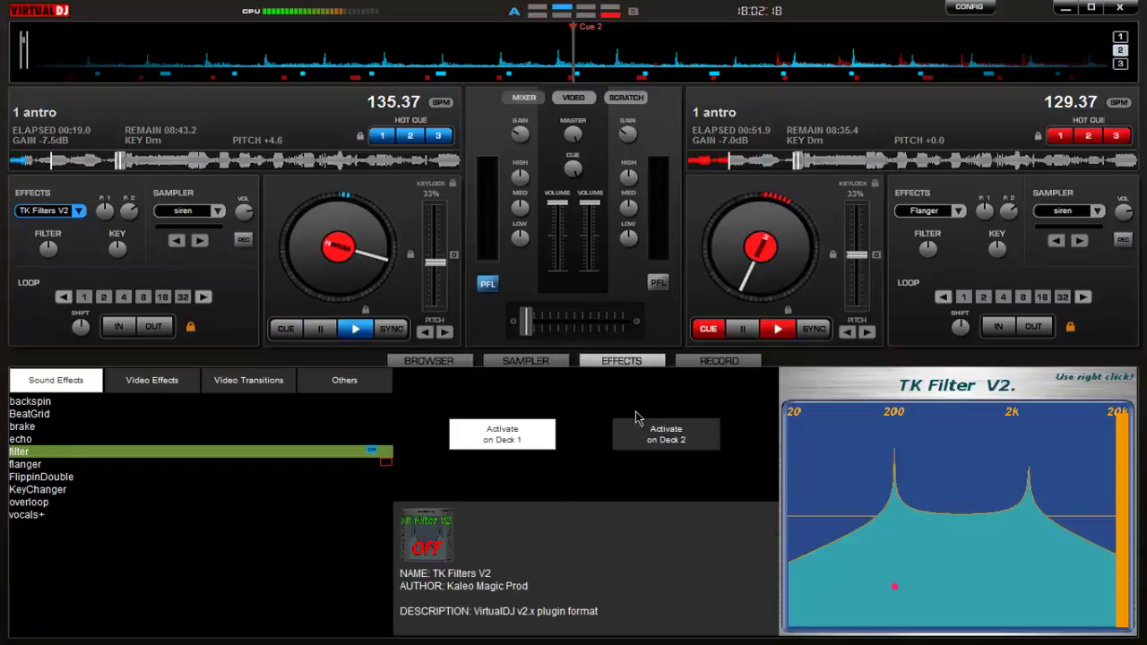
- Reselect the filter in the sound effects list and play deck 1 from about 01:48
click(22, 465)
click(24, 452)
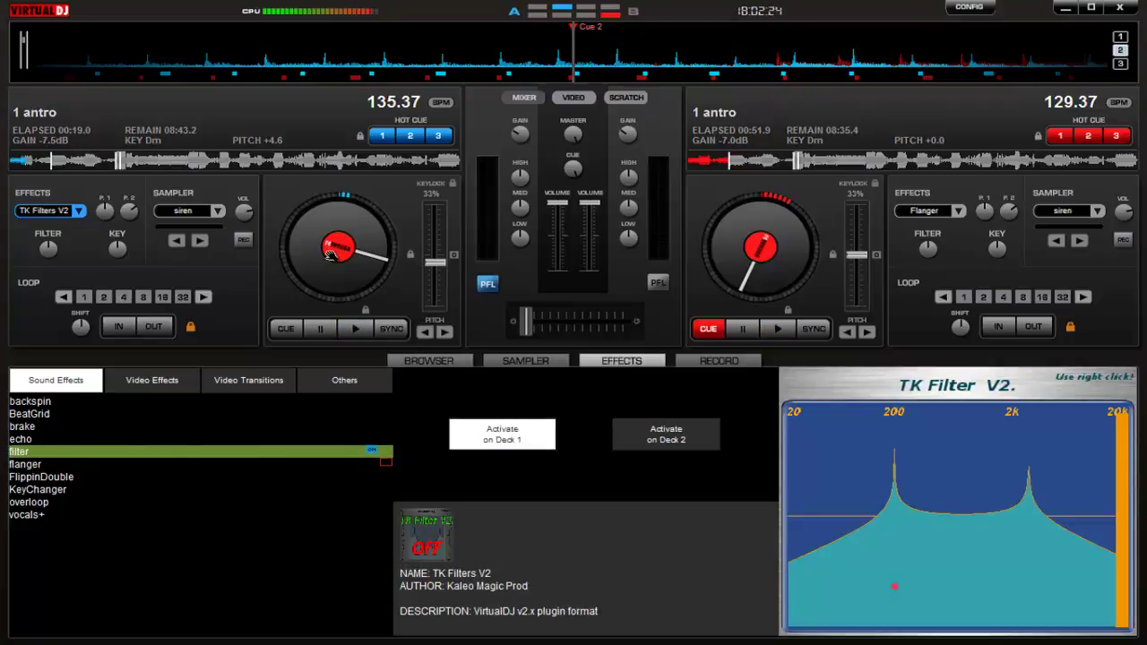
click(109, 163)
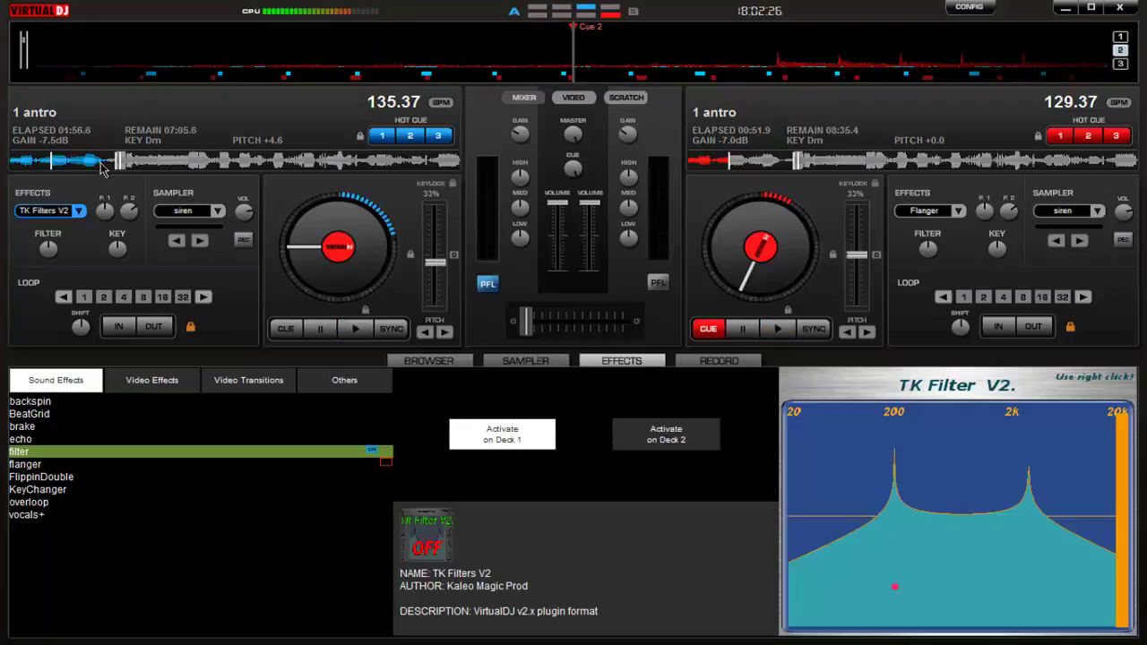
click(354, 329)
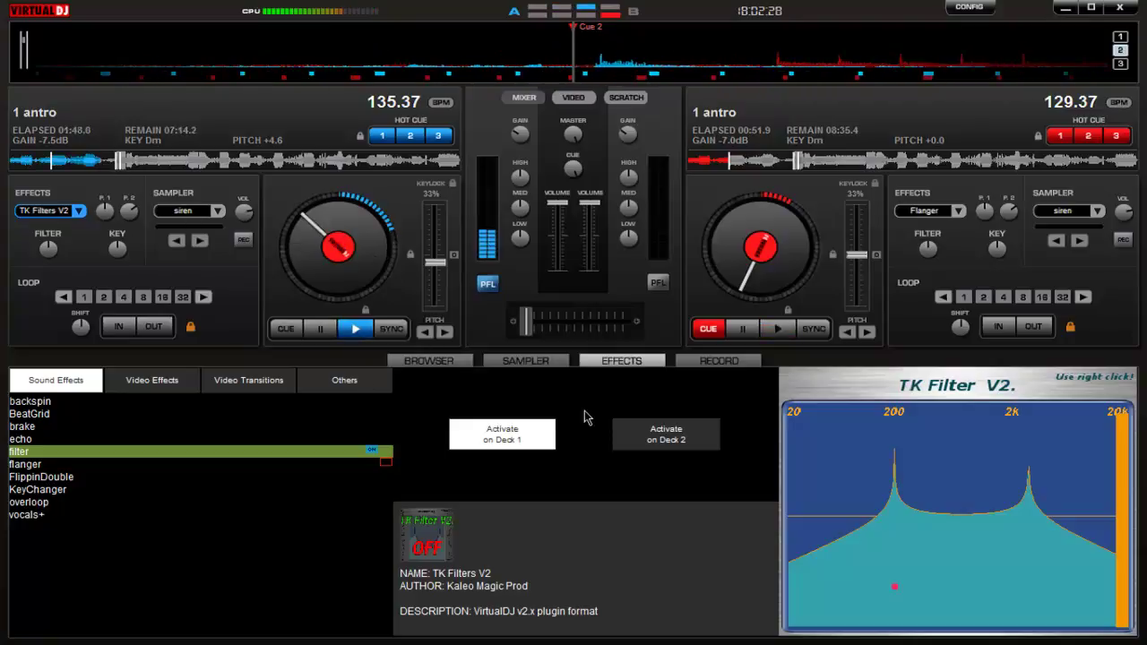
- Move the TK Filter's control point to the graph's lower edge between the 20 and 200 marks, and deactivate the filter on deck 1
drag(894, 588, 843, 627)
click(502, 433)
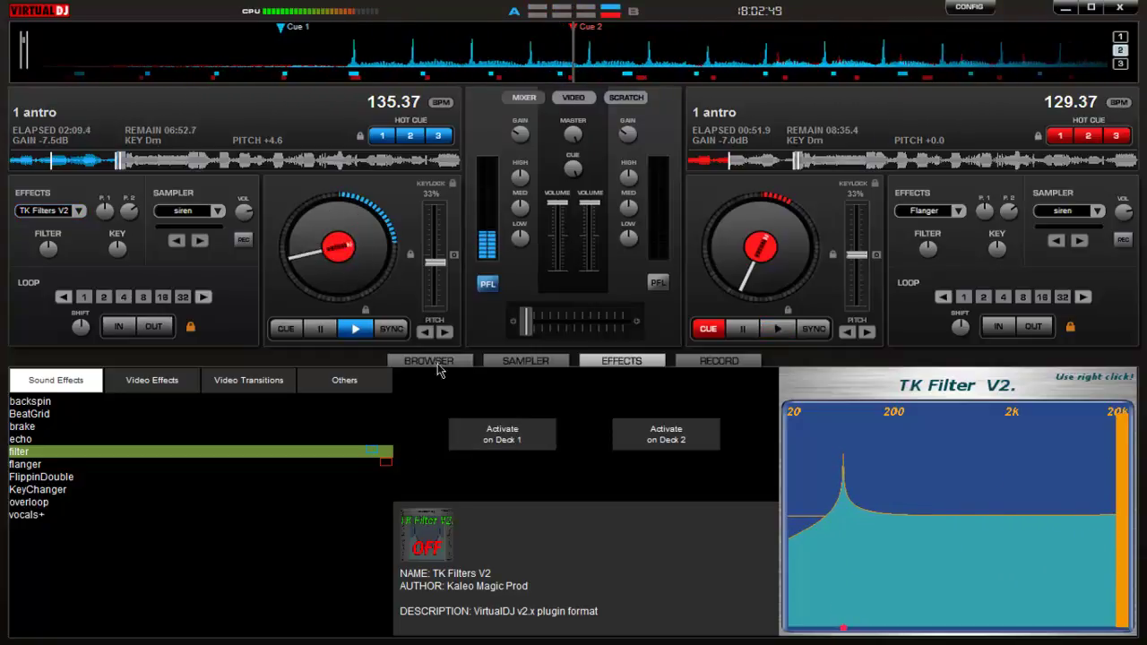
- Pause deck 1 and go back to the sound effects list
click(314, 331)
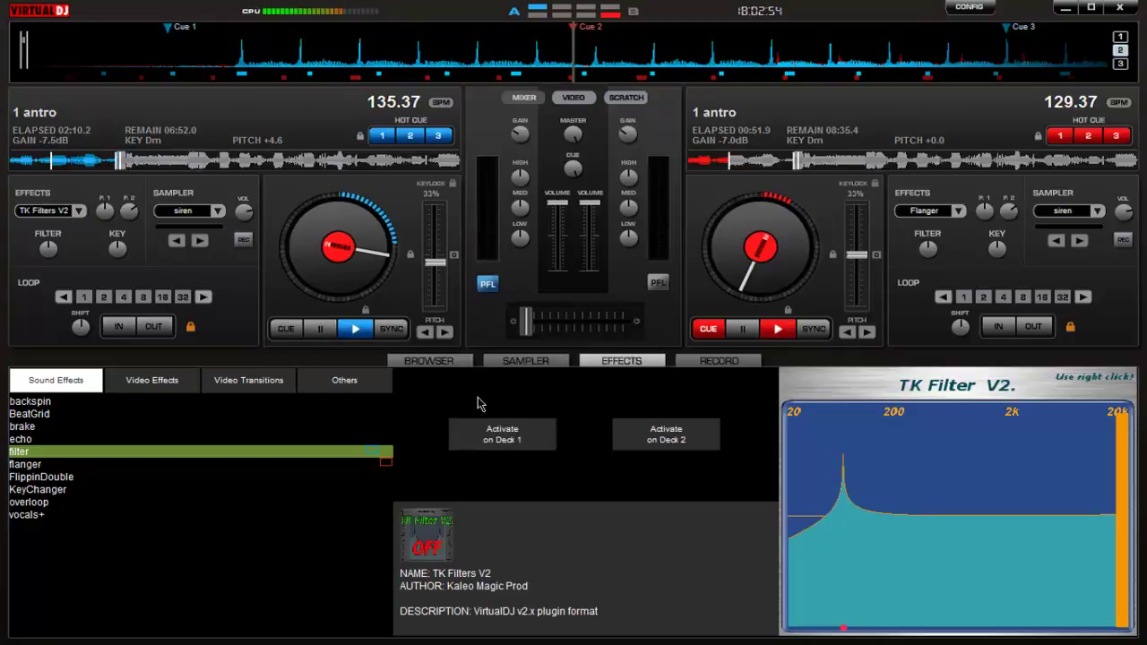
click(434, 362)
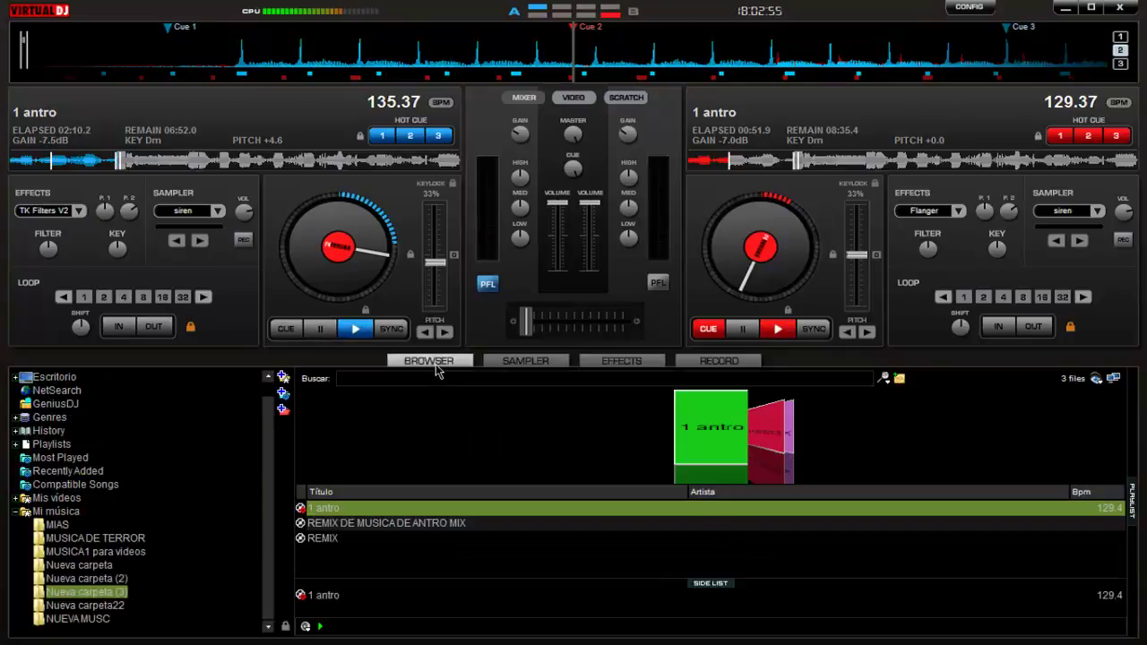
click(596, 363)
- Look through the settings of the BeatGrid, echo, flanger, overloop, vocals+, FlippinDouble and KeyChanger sound effects, and return to the music browser
click(224, 414)
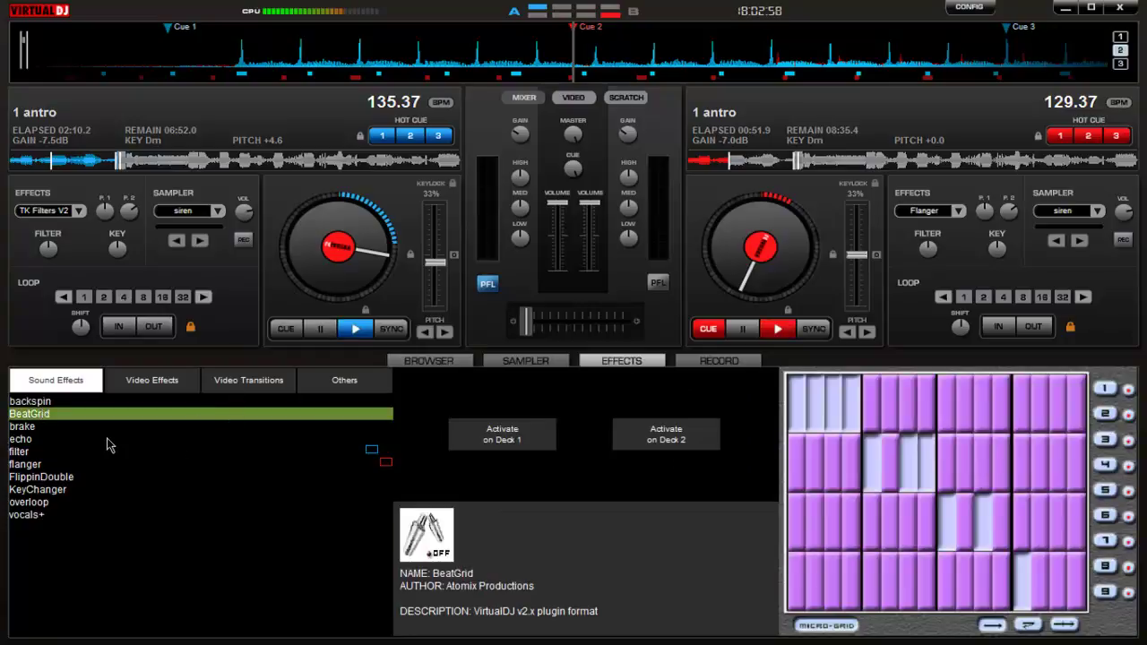
click(175, 440)
click(82, 464)
click(72, 503)
click(47, 516)
click(45, 464)
click(50, 476)
click(54, 491)
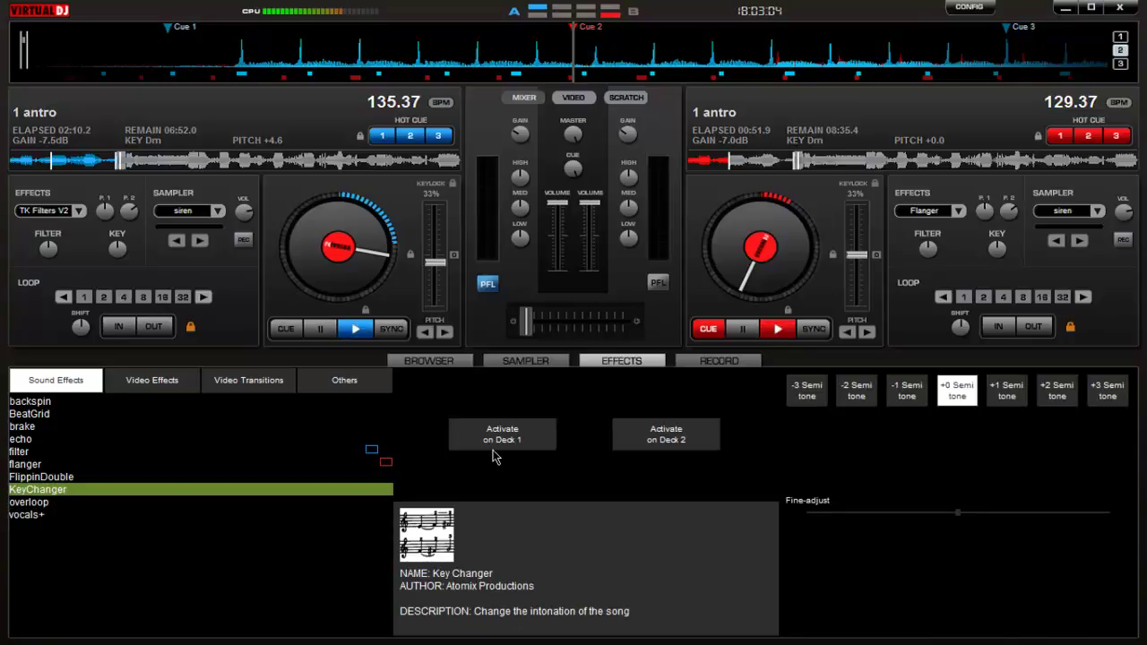
click(443, 361)
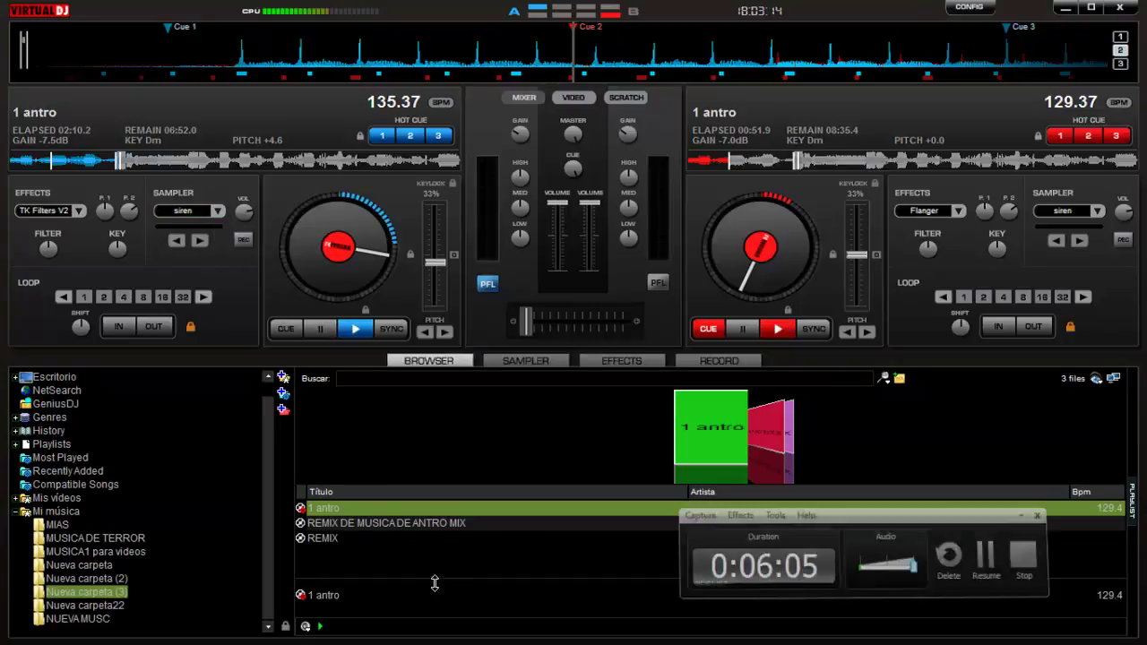
- Trigger deck 1's siren sample while playing its track from the beginning, and pause the deck
click(185, 215)
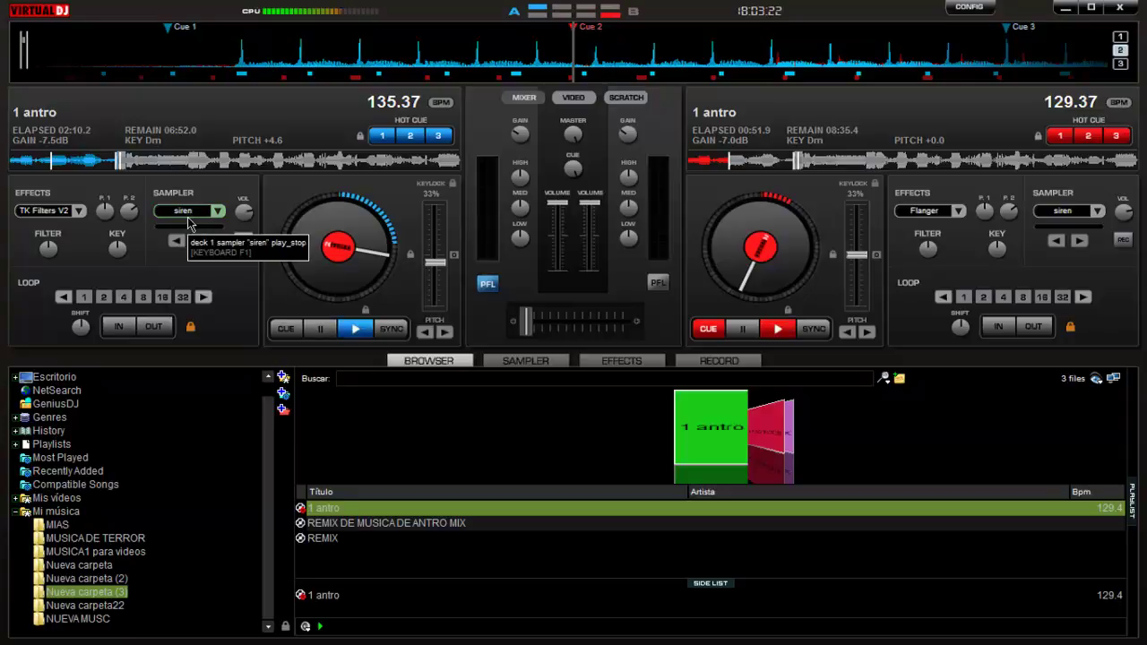
click(11, 163)
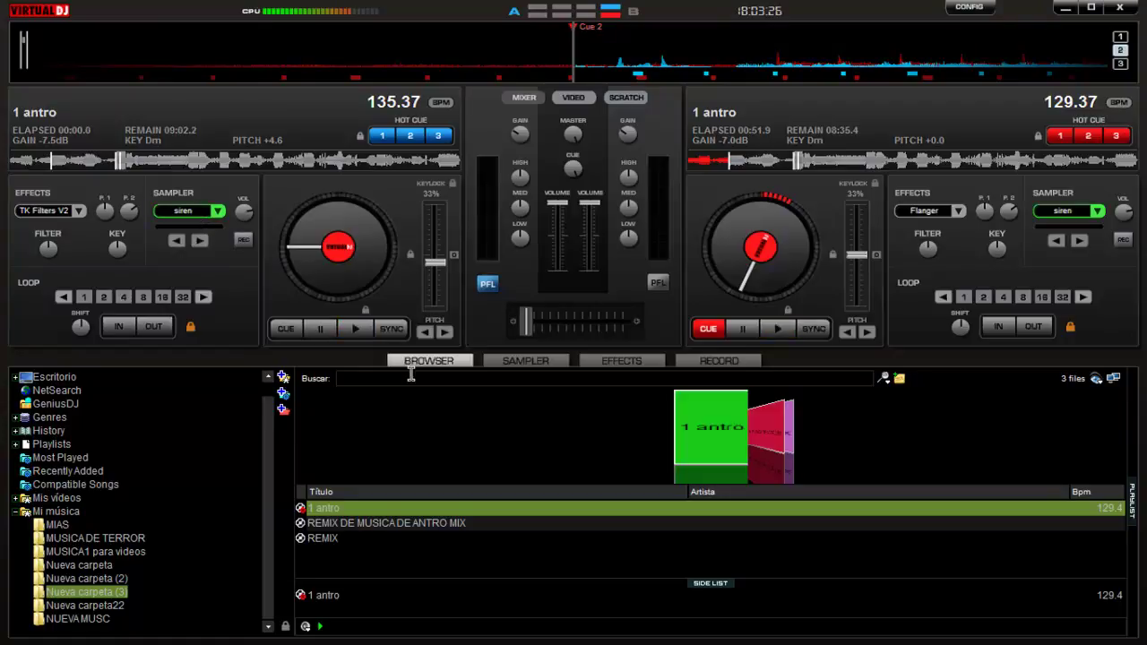
click(354, 330)
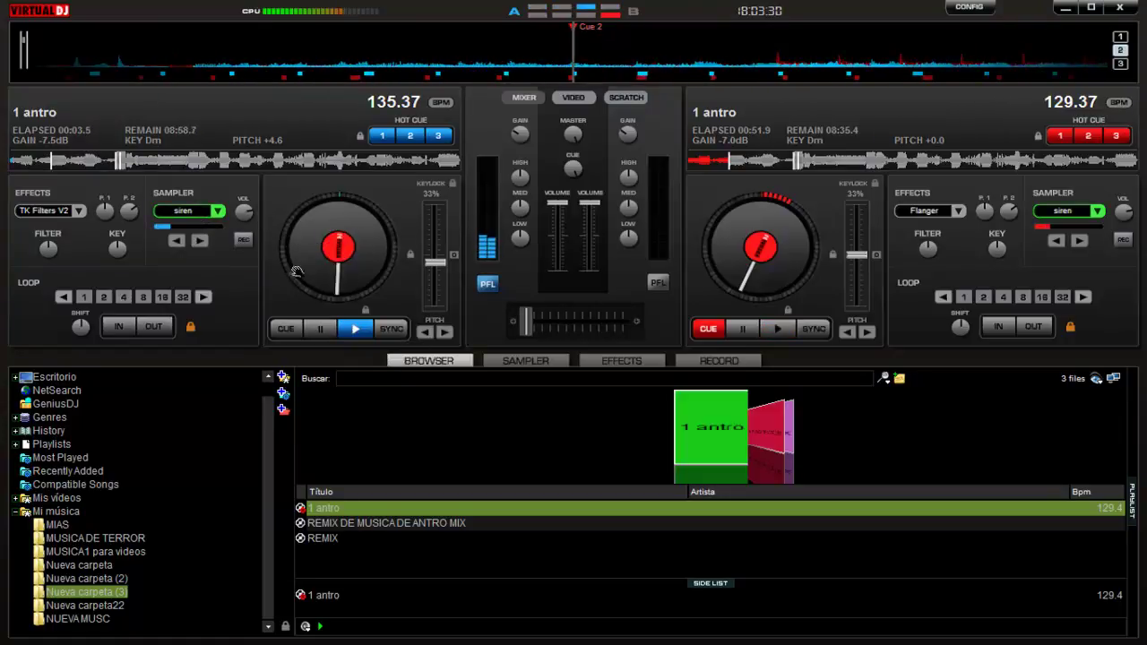
click(326, 331)
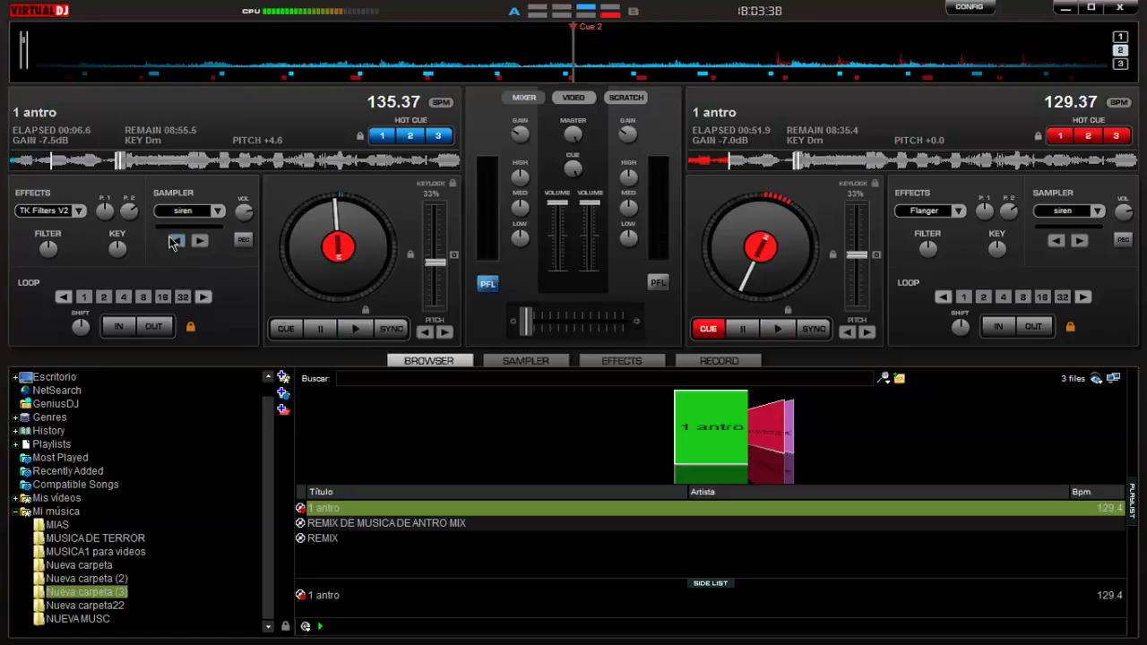
- Open the sampler and audition the siren, saxo and put your hands up samples
click(518, 362)
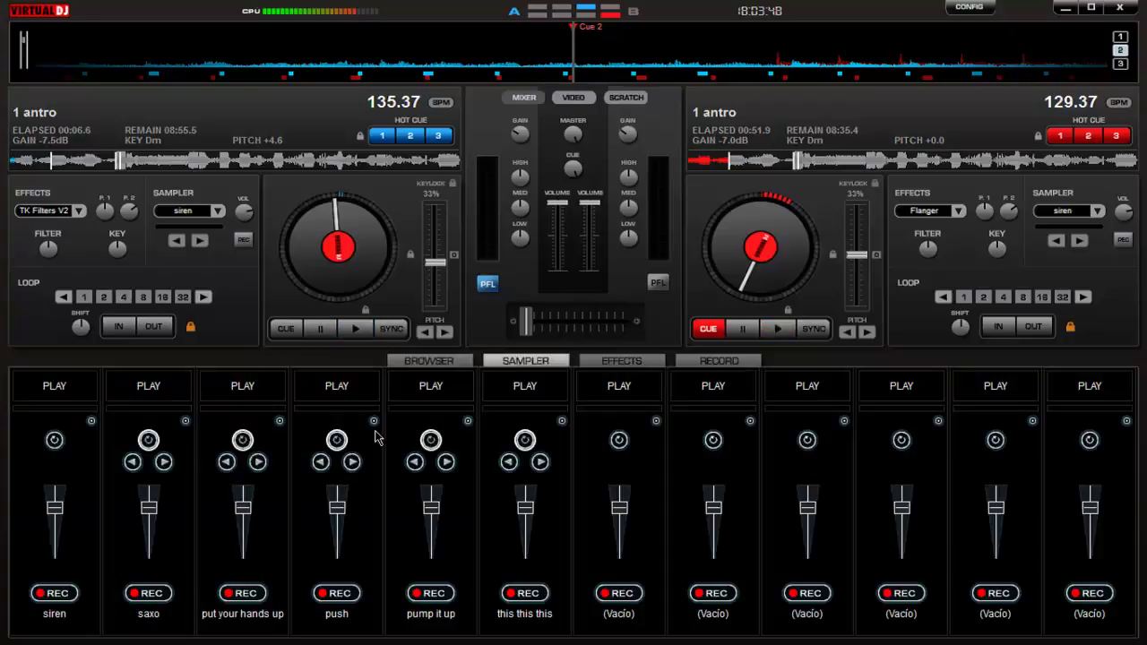
click(59, 396)
click(57, 390)
click(124, 399)
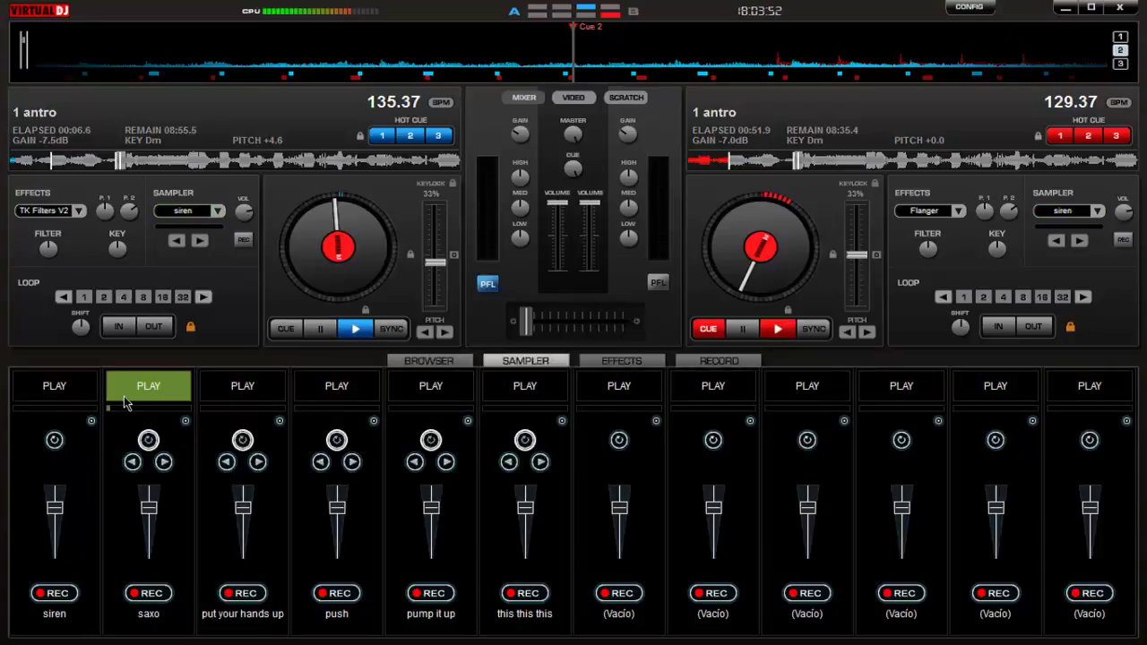
click(181, 390)
click(285, 398)
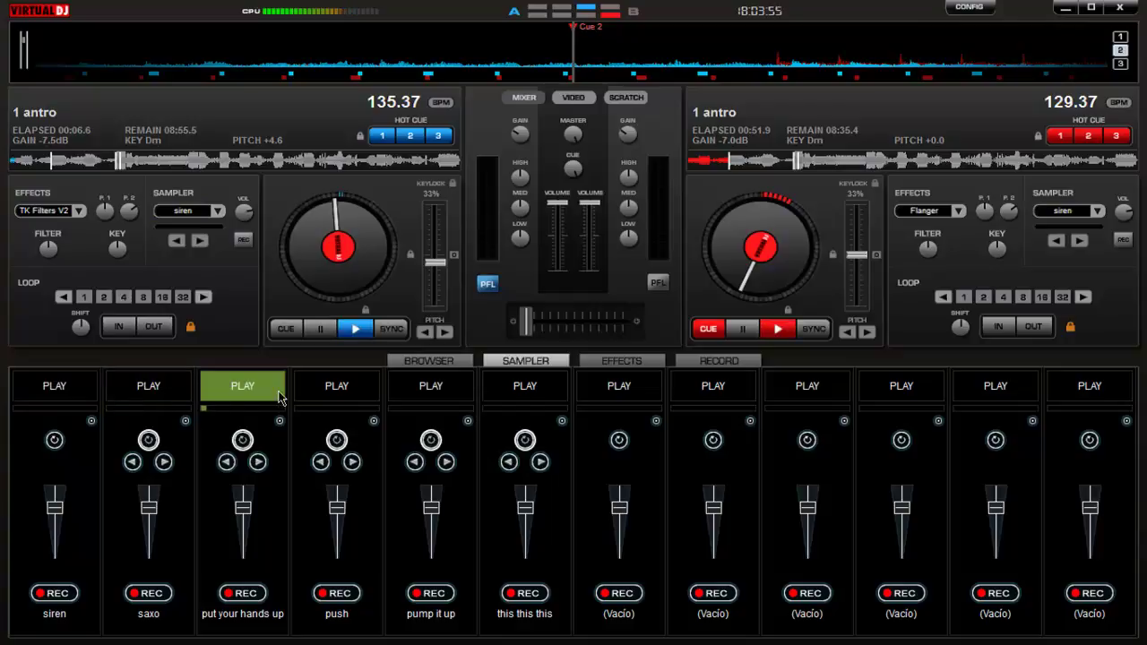
- Audition the push sample with its volume raised to maximum, followed by the pump it up and this this this samples
click(328, 399)
click(328, 397)
drag(337, 508, 358, 463)
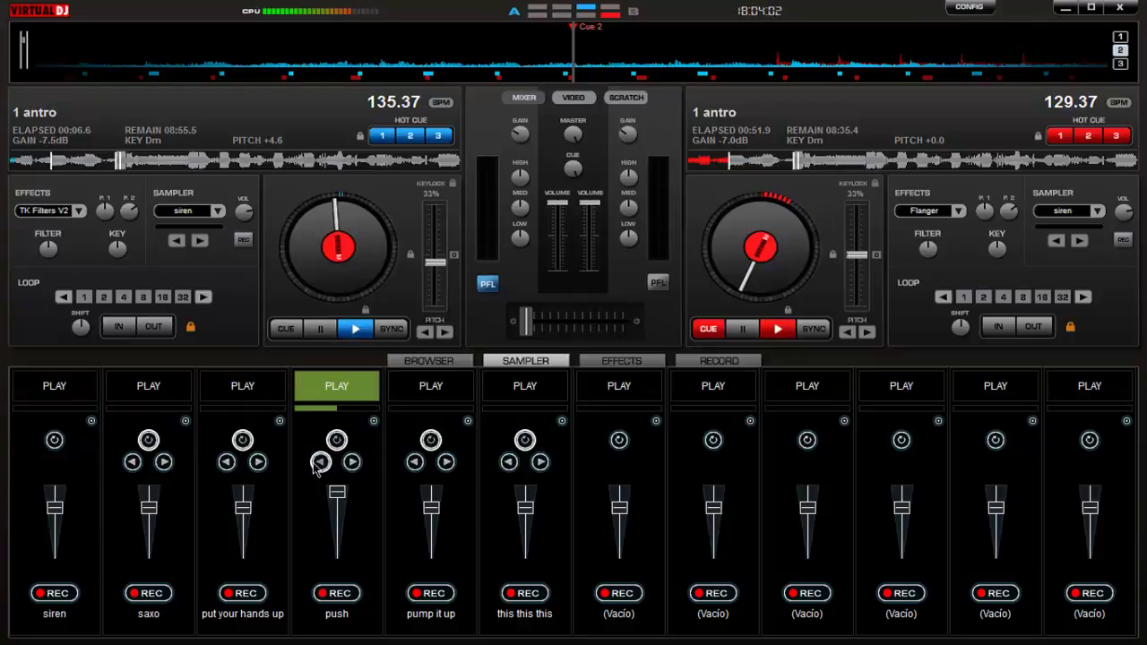
click(343, 391)
click(460, 390)
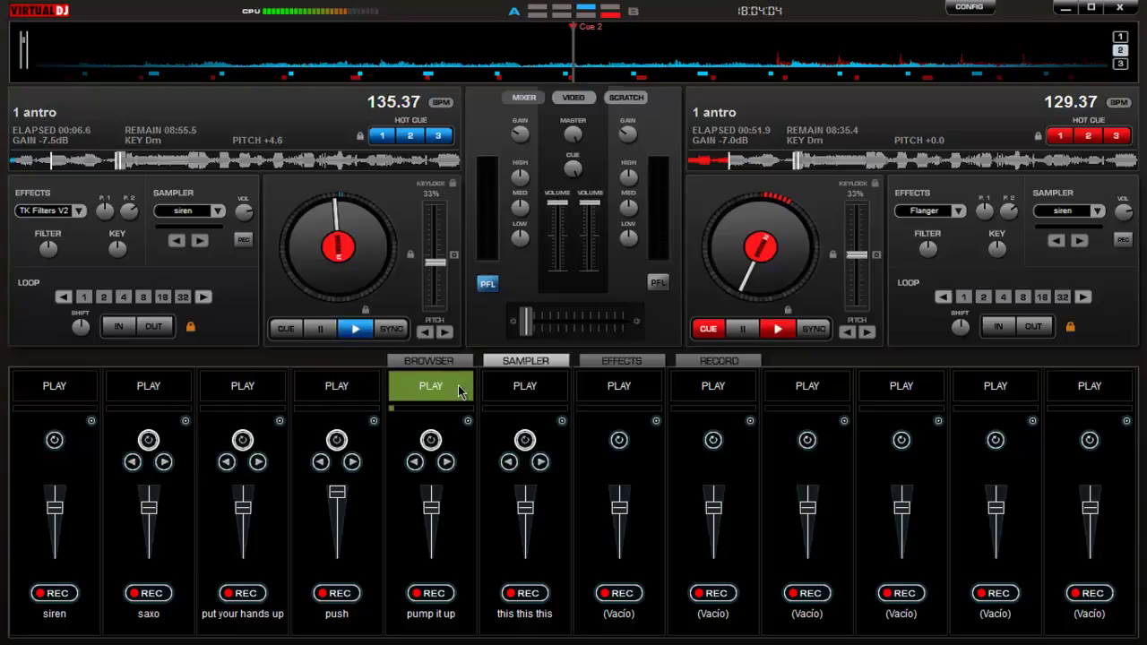
click(527, 392)
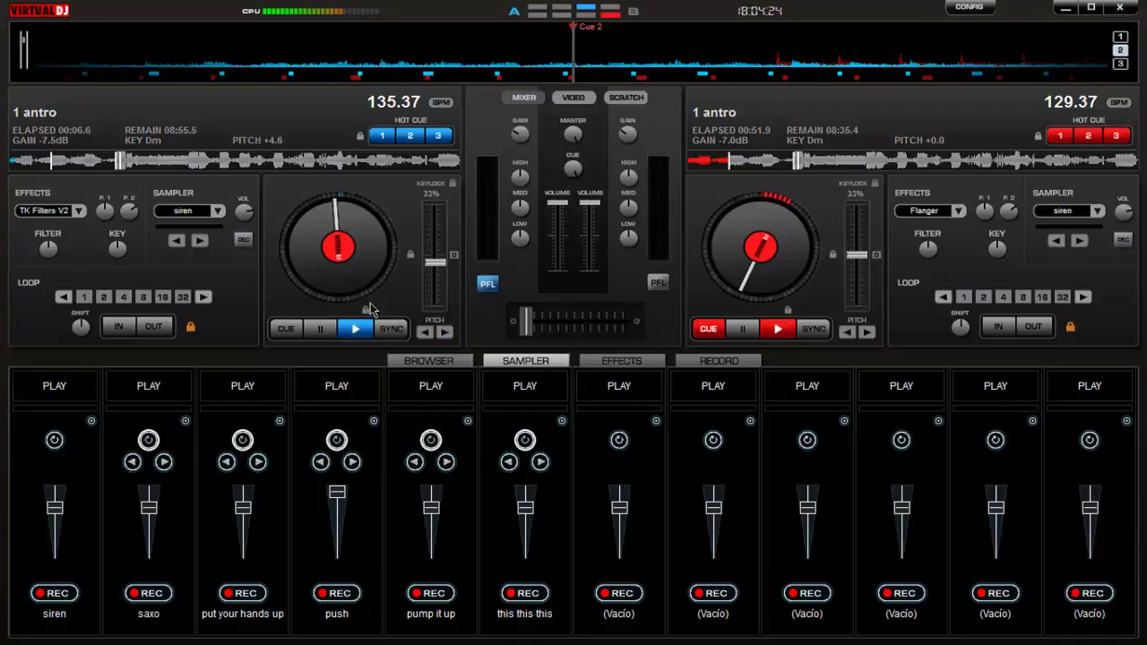
- Play deck 1 while triggering the sampler's siren over the track, and pause the deck
click(356, 329)
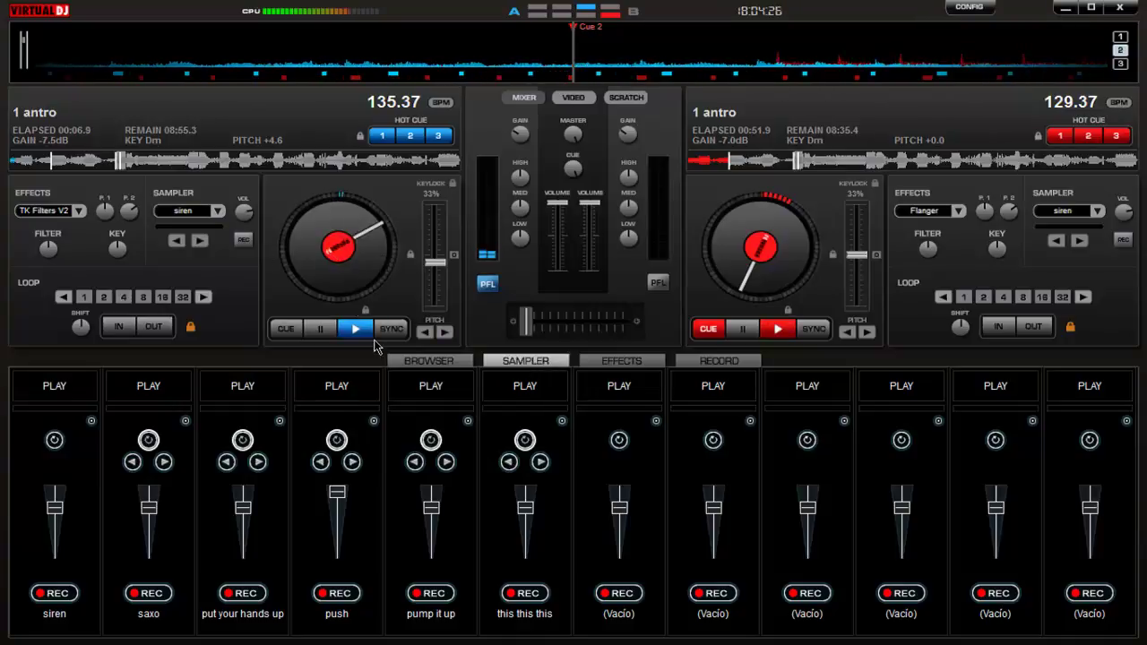
click(417, 358)
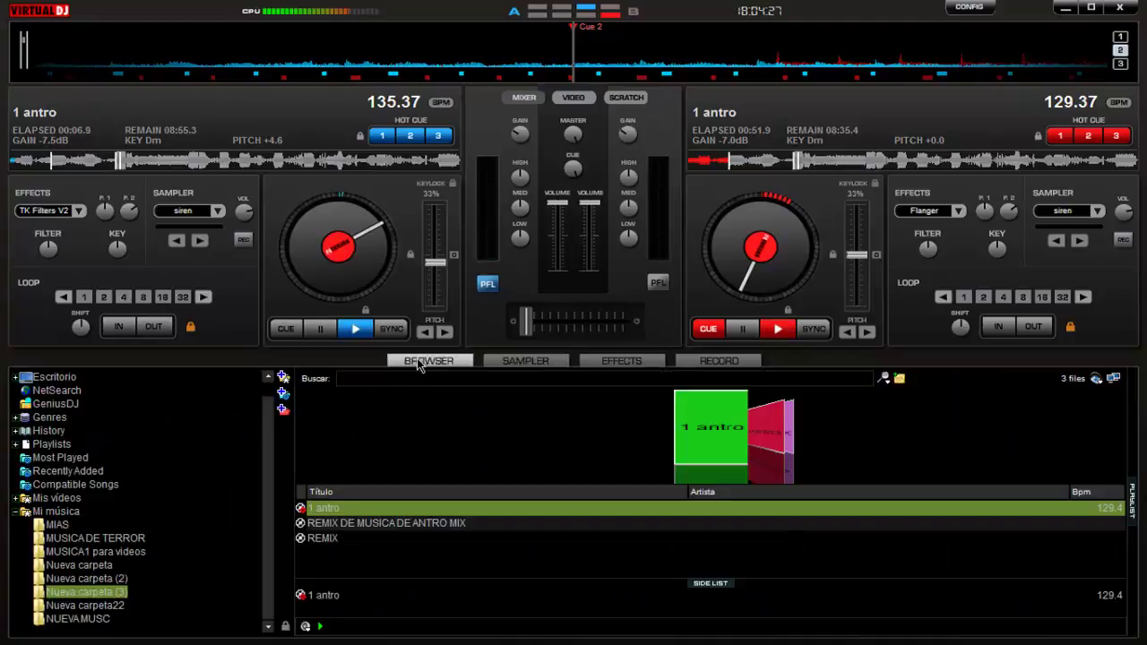
click(525, 359)
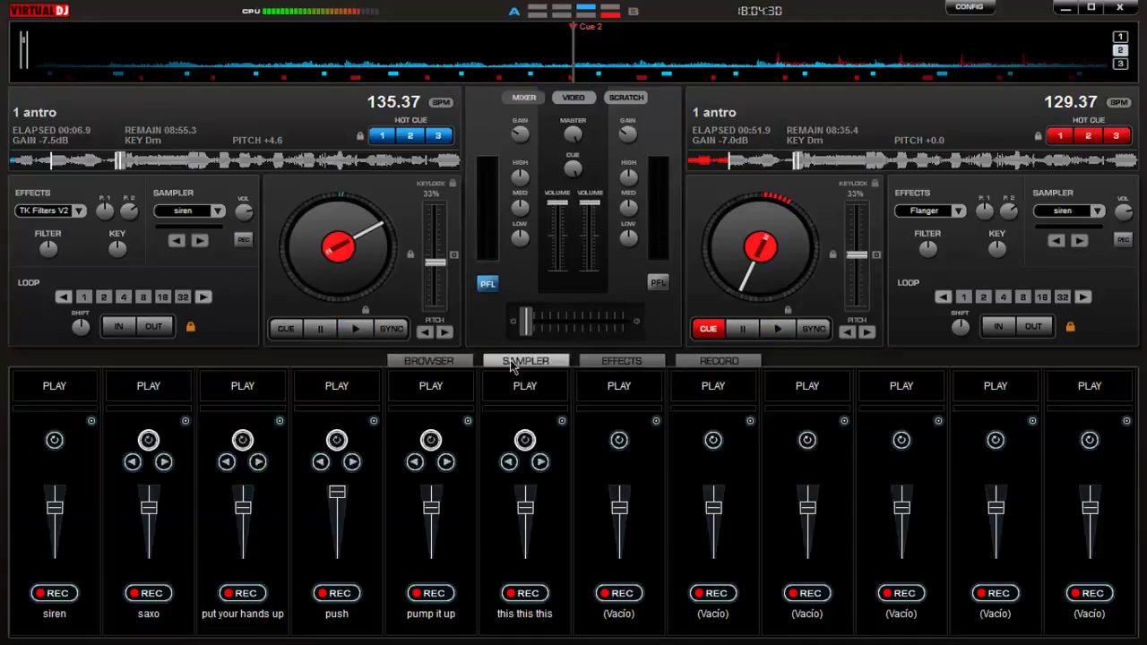
click(52, 394)
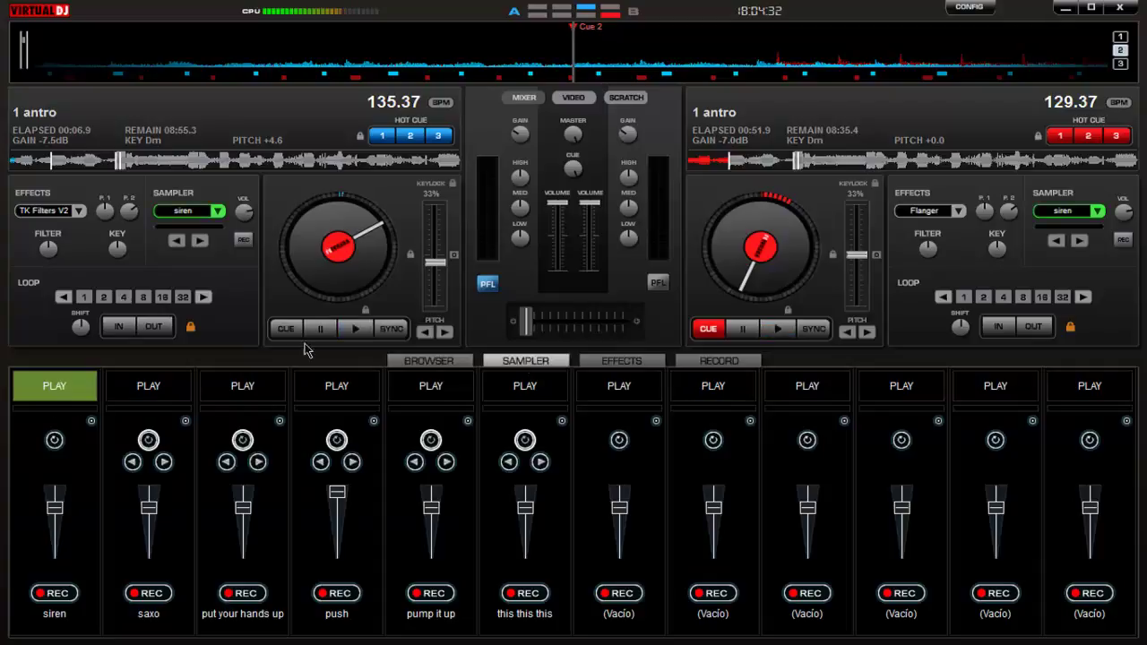
click(358, 333)
click(34, 395)
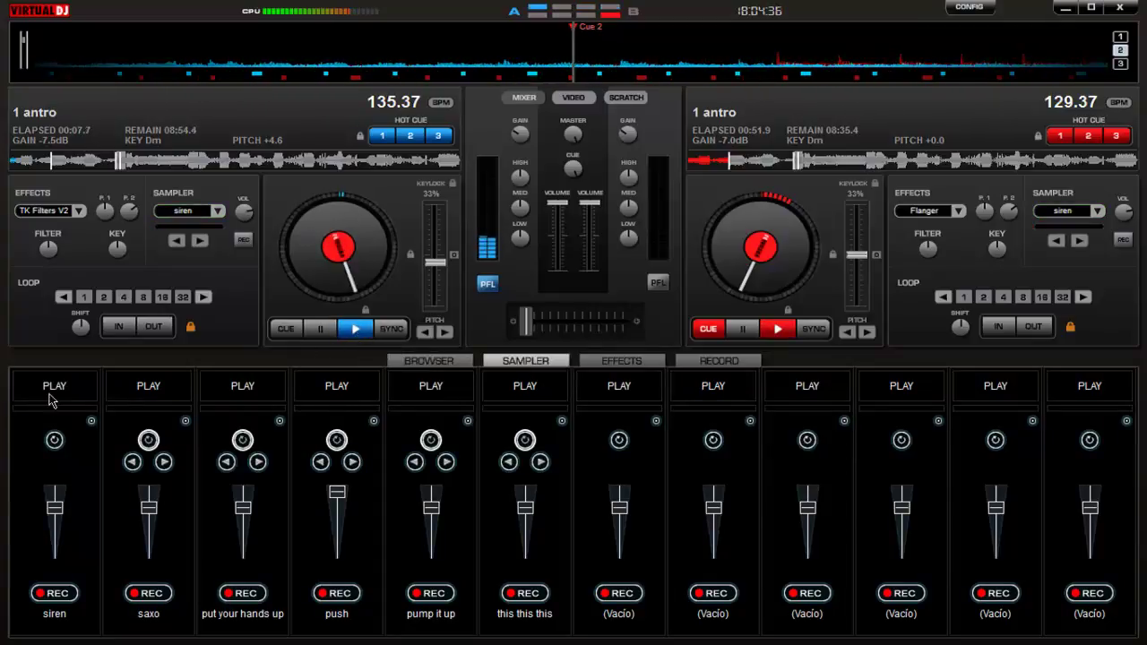
click(321, 330)
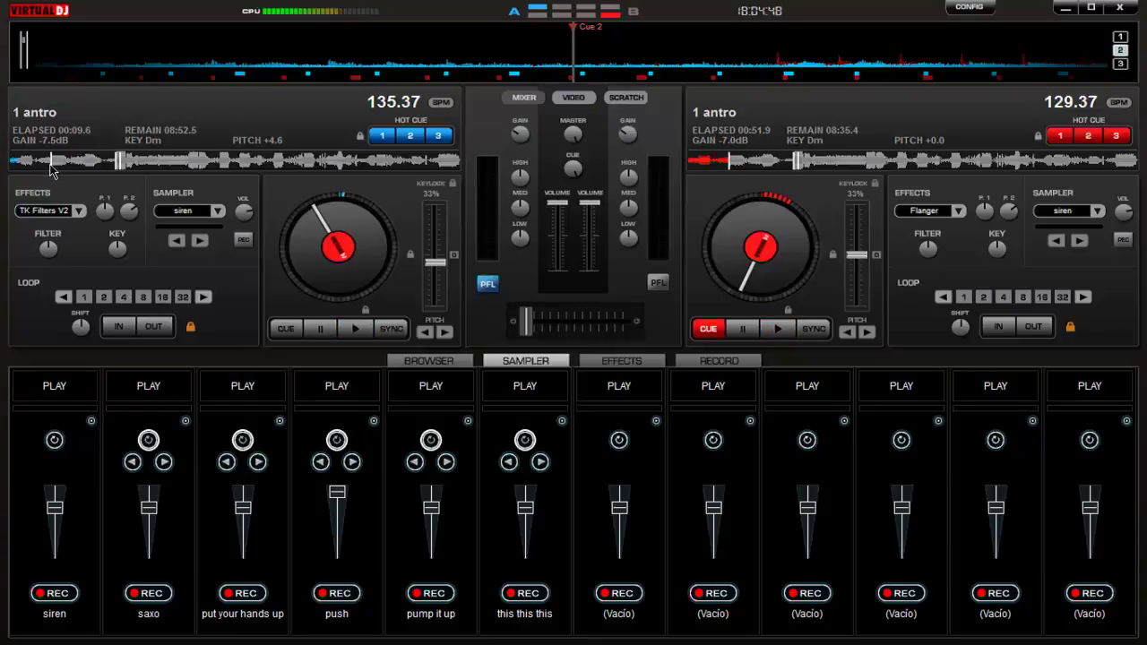
- Move deck 1's playback position to about 02:10, around its closely spaced cue markers
click(119, 164)
click(120, 163)
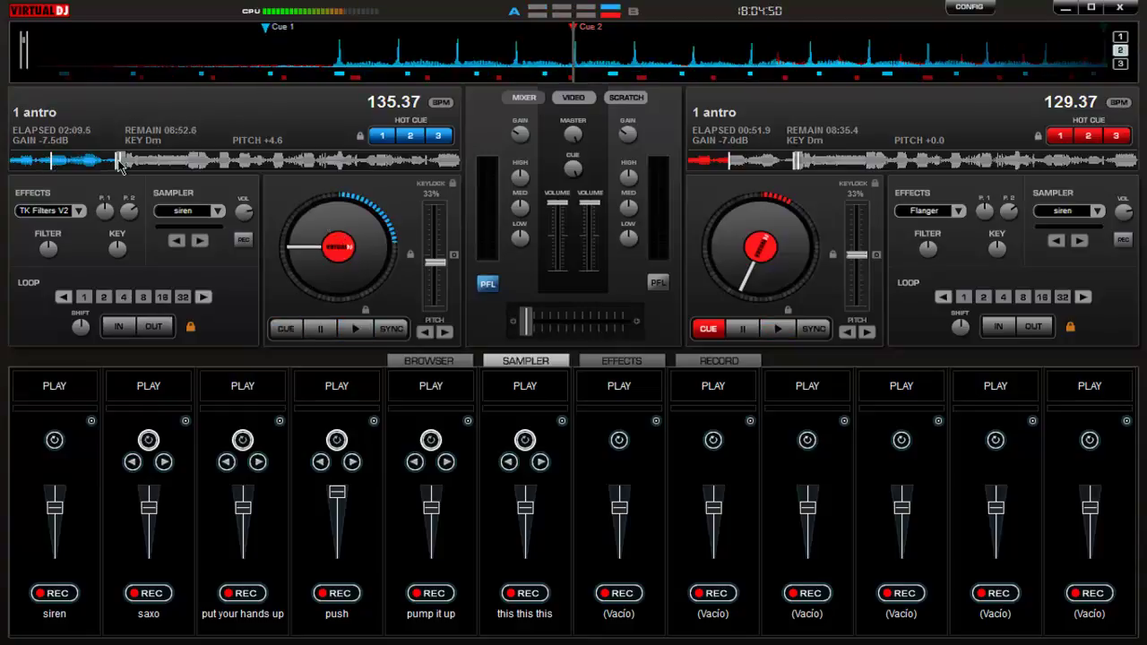
click(149, 163)
click(120, 161)
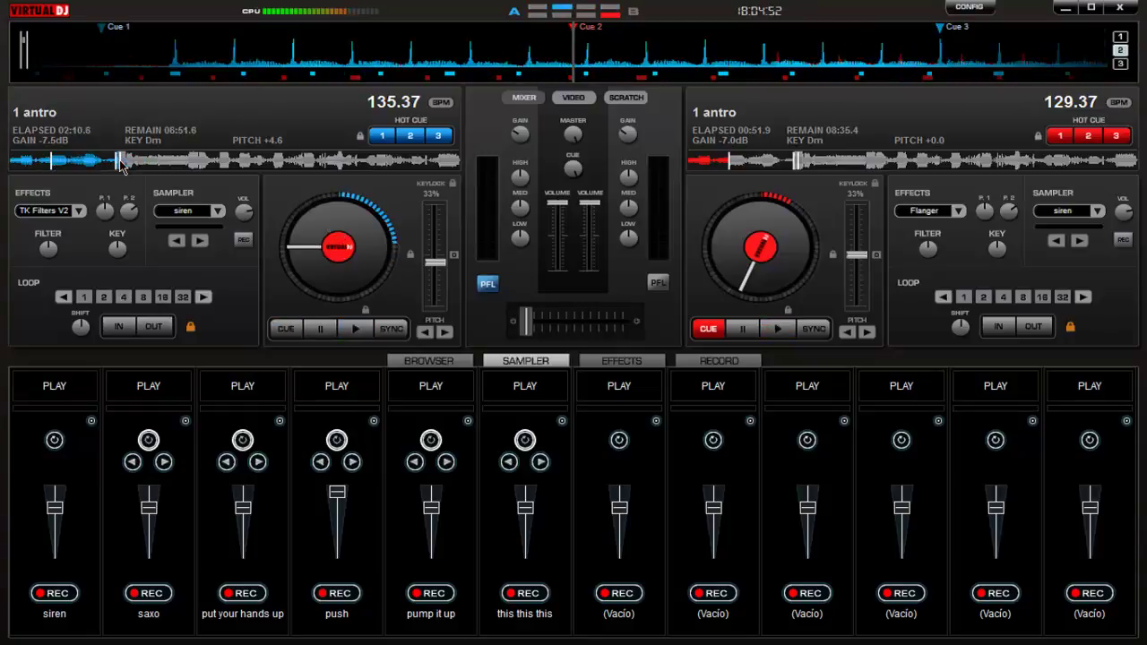
click(119, 160)
click(120, 159)
- Play deck 1 from hot cue 1 and from hot cue 2, and pause the deck
click(383, 136)
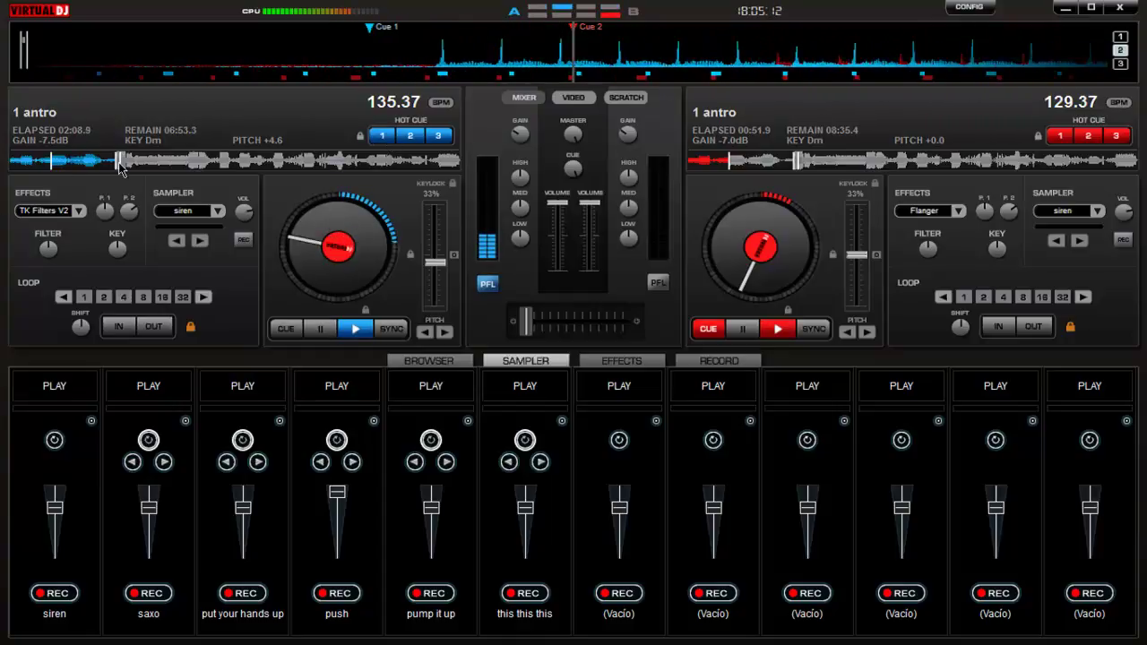
click(414, 139)
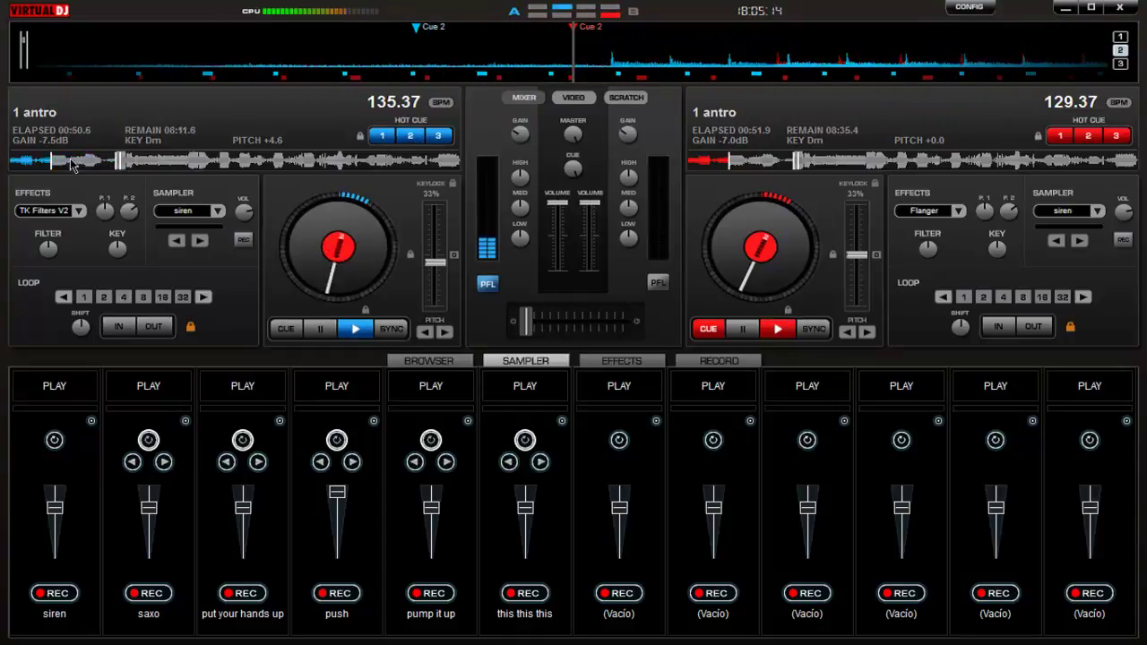
click(321, 331)
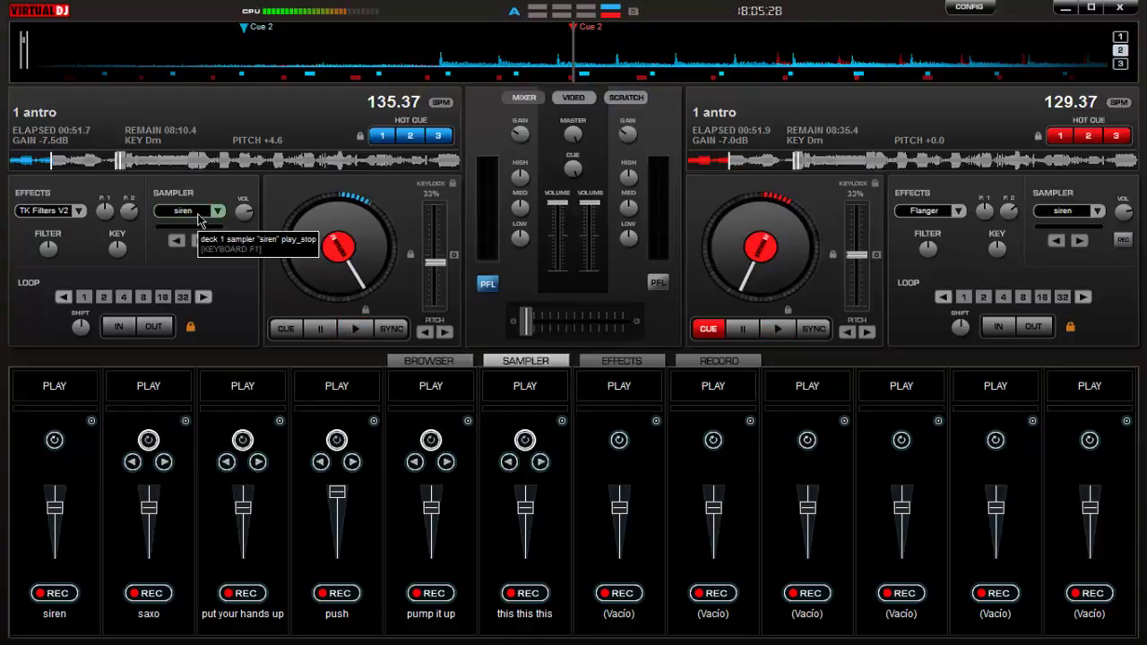
- Play deck 1 from about 01:42 and deck 2 from about 00:42
click(95, 160)
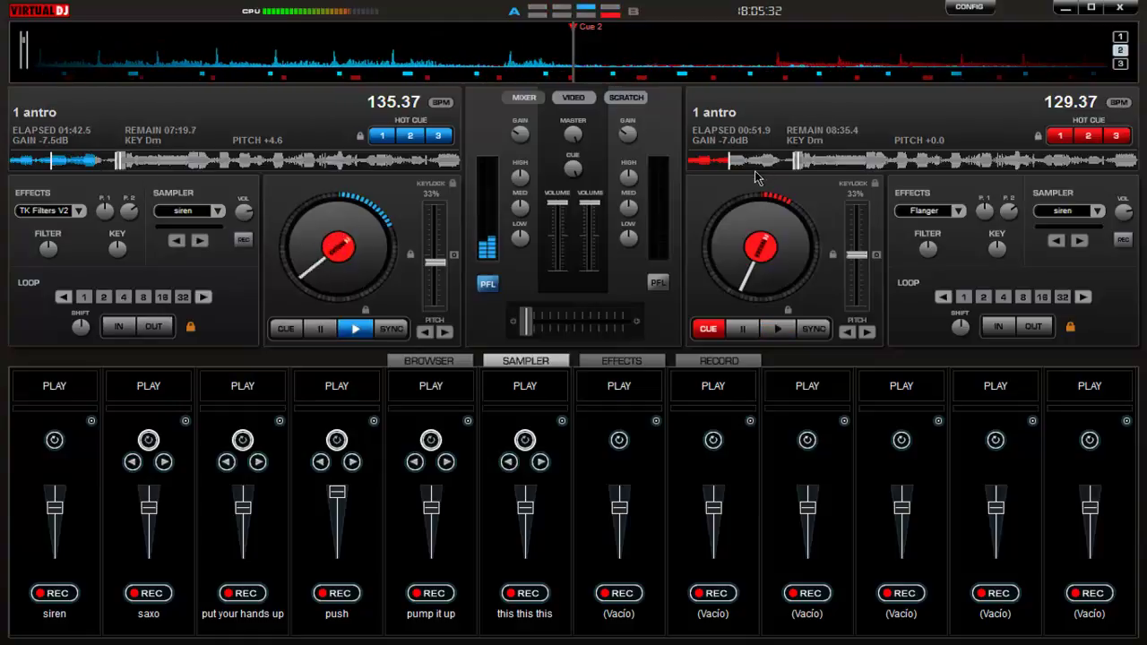
click(723, 163)
click(91, 162)
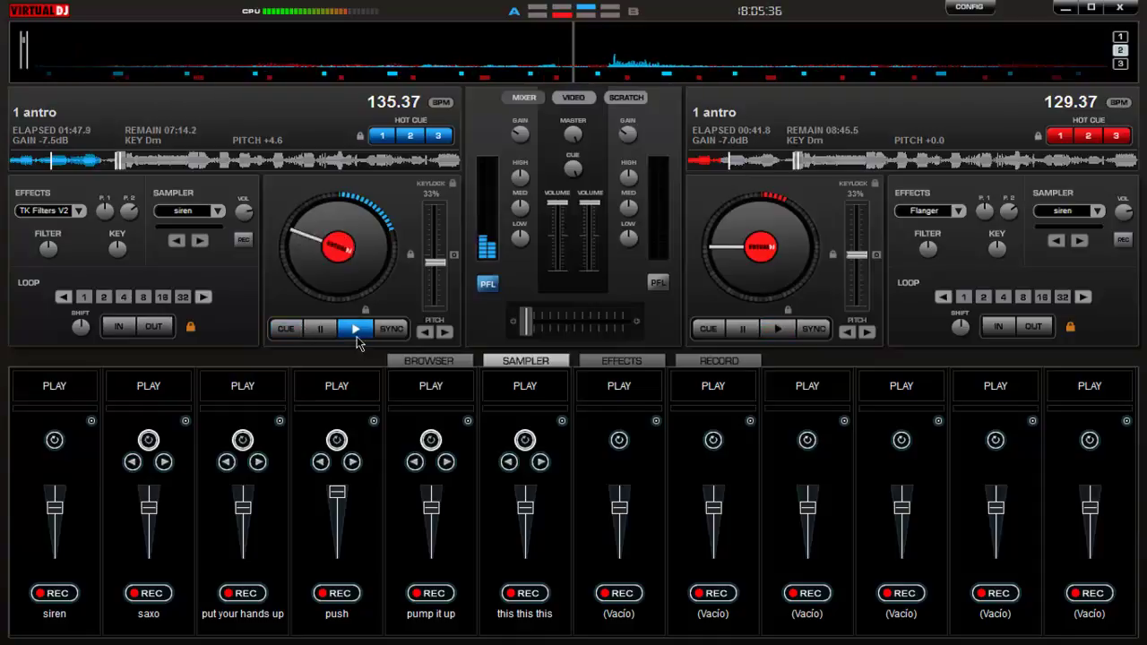
click(786, 331)
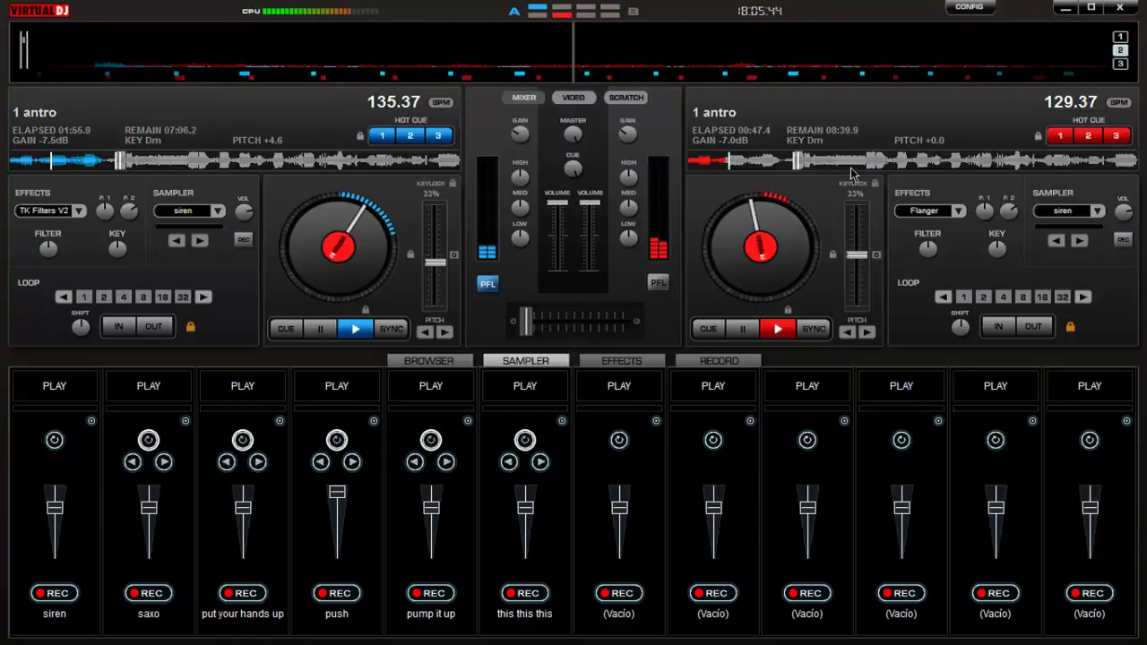
- Move deck 2's playback position to about 04:22 and turn its platter by hand
click(894, 161)
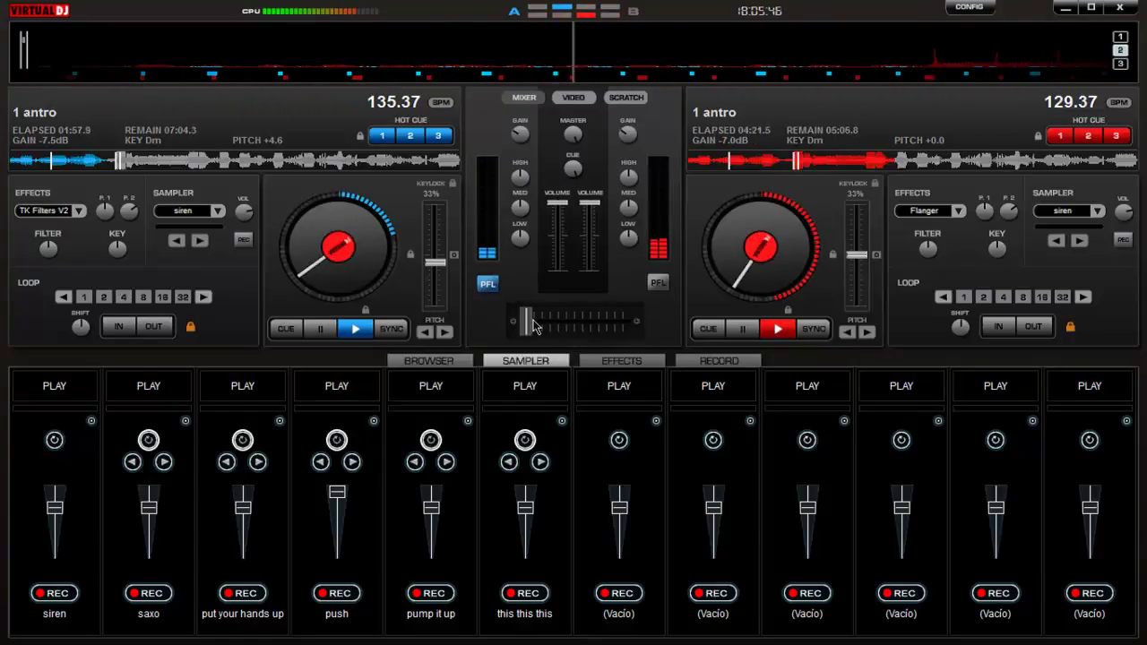
click(894, 165)
click(899, 165)
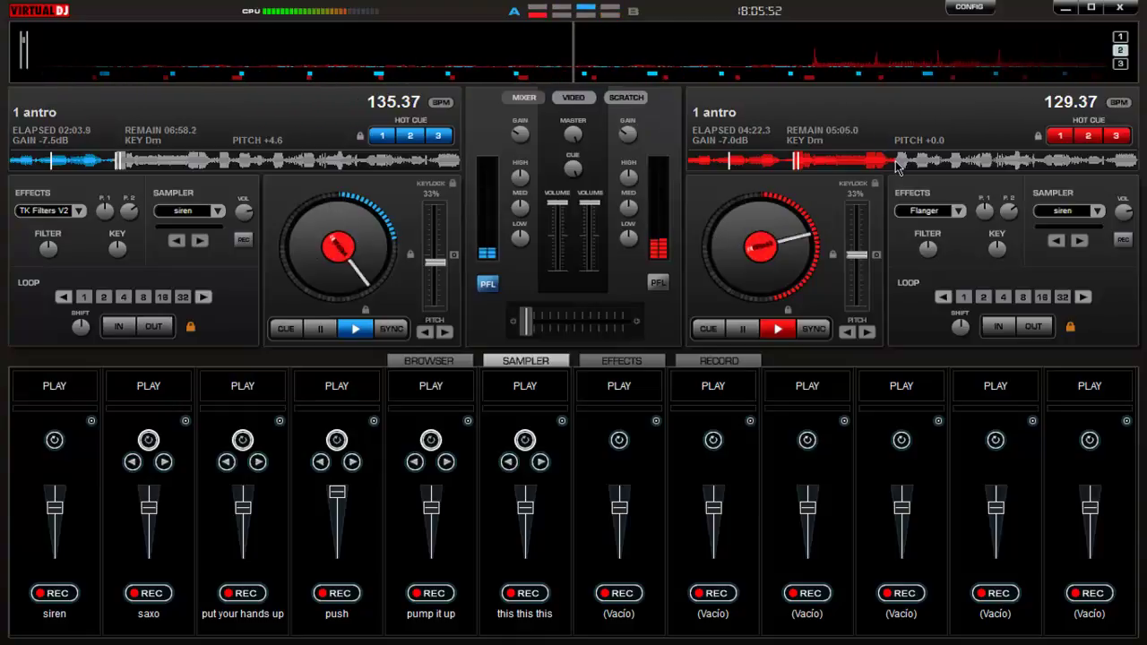
click(884, 165)
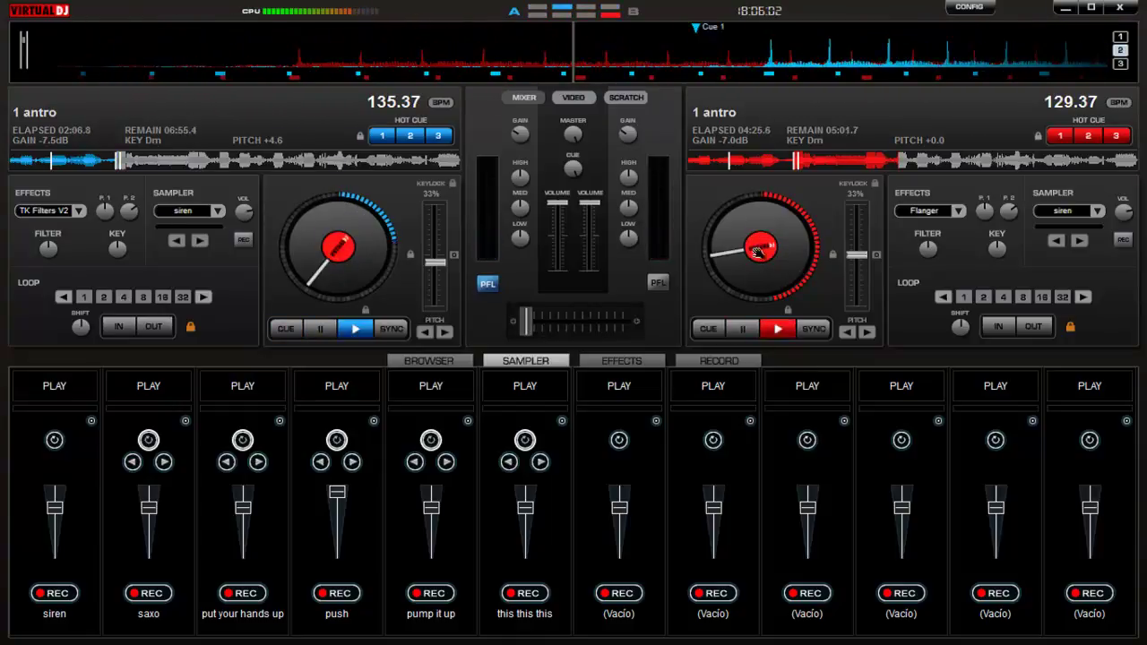
drag(792, 214, 794, 266)
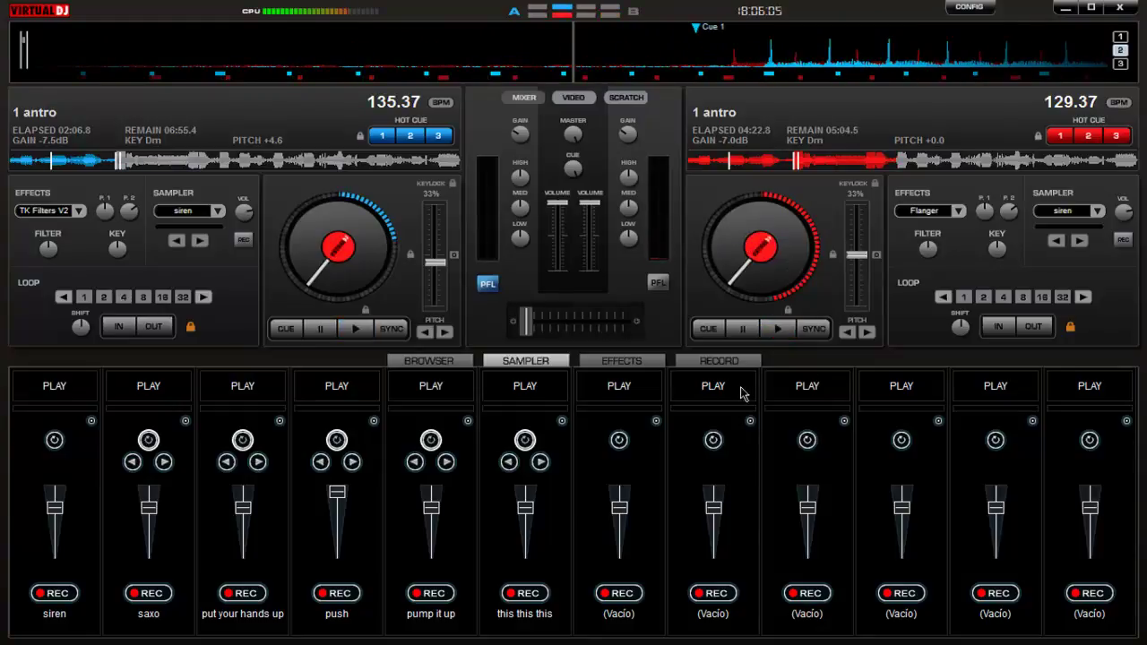
- Play both decks with the crossfader moved over to deck 2's side, and pause both decks
click(364, 327)
click(790, 328)
drag(549, 331, 620, 325)
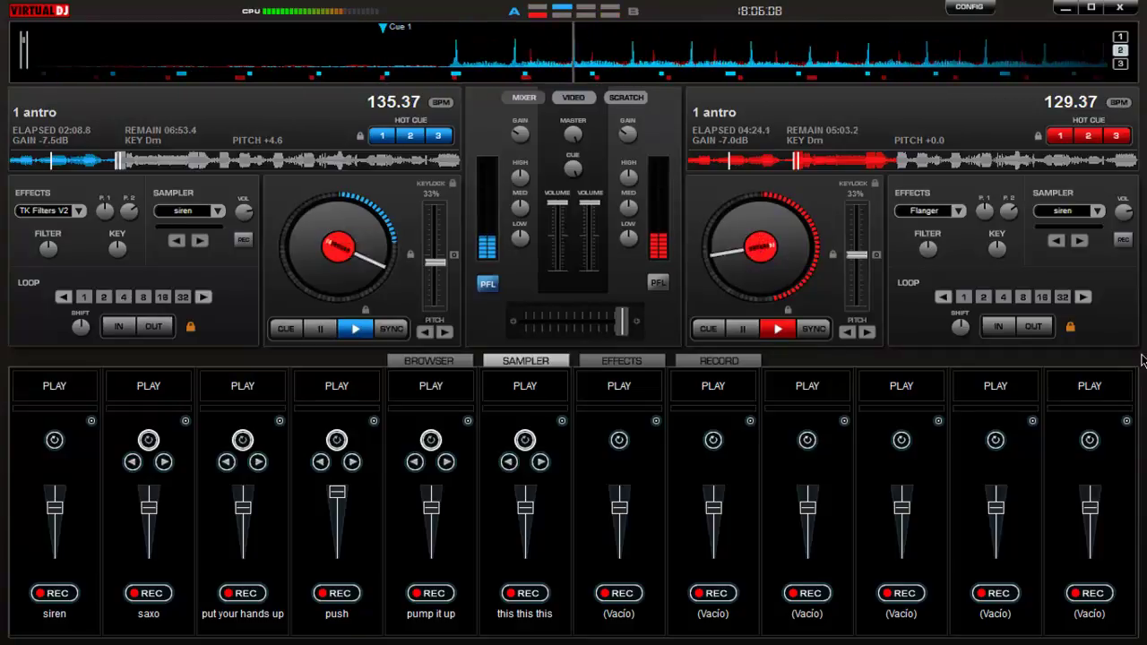
click(307, 332)
click(736, 332)
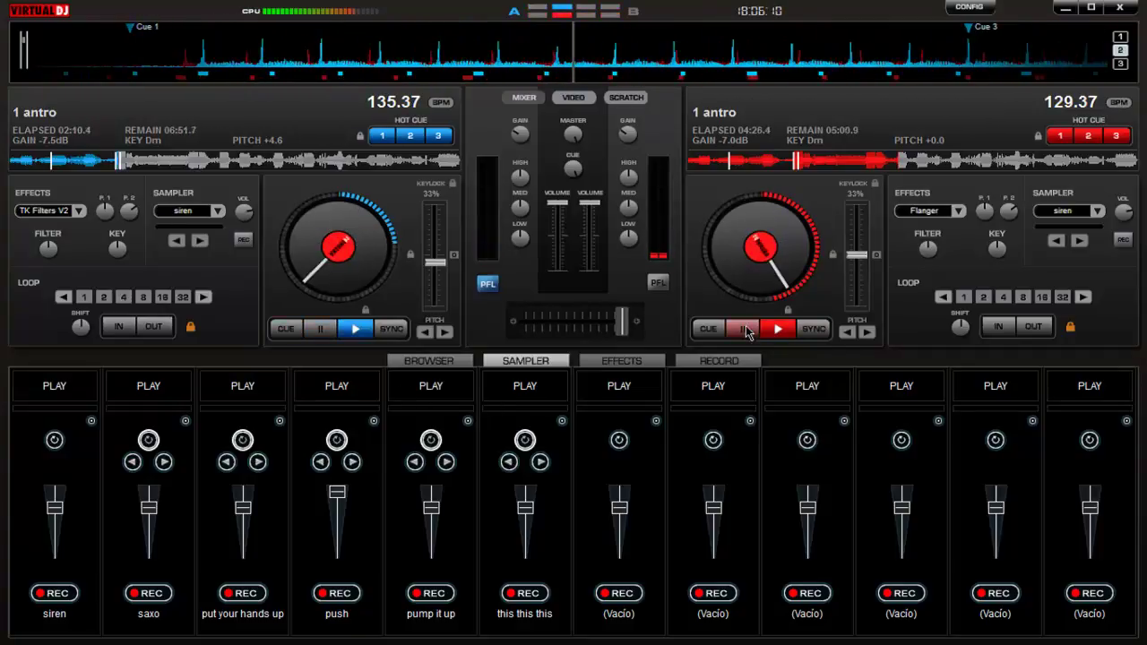
- Play deck 2 from hot cues 1 and 3, and pause it at about 02:19
click(795, 163)
click(1117, 140)
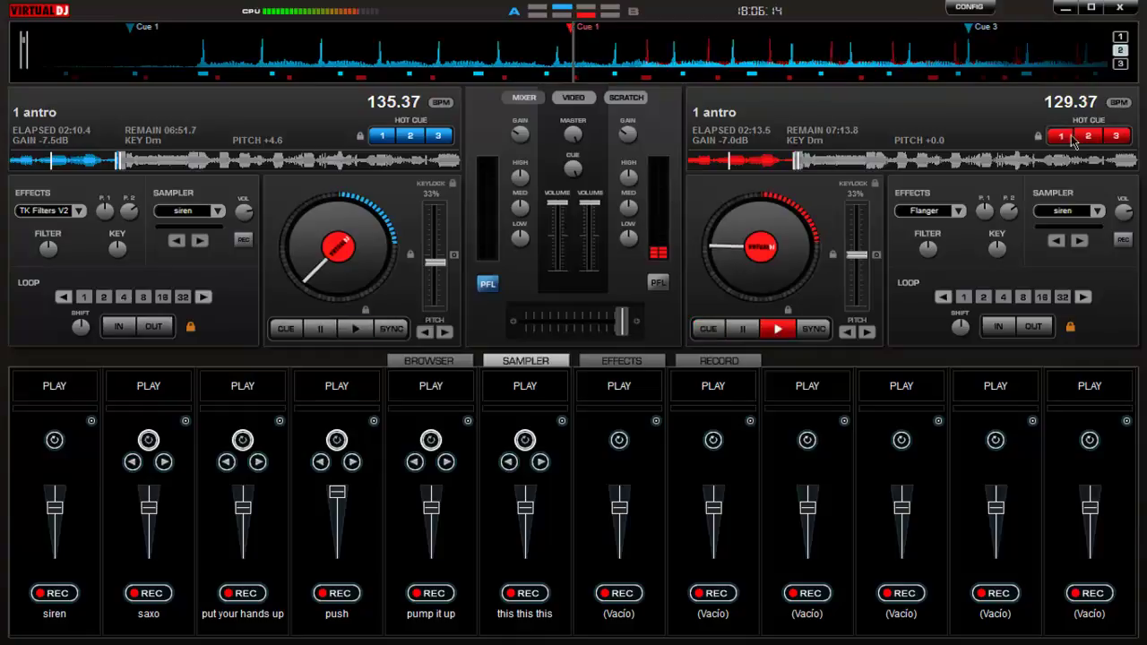
click(742, 330)
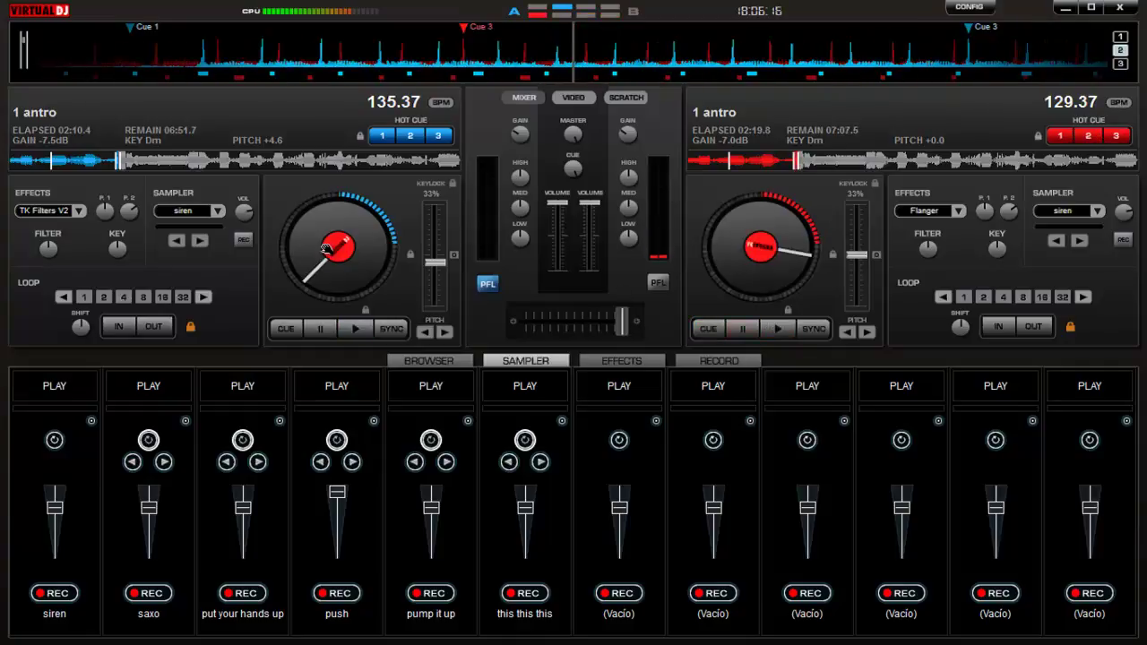
- Move deck 1's playback position to about 03:59 and deck 2's to about 03:39
click(92, 164)
drag(92, 164, 3, 161)
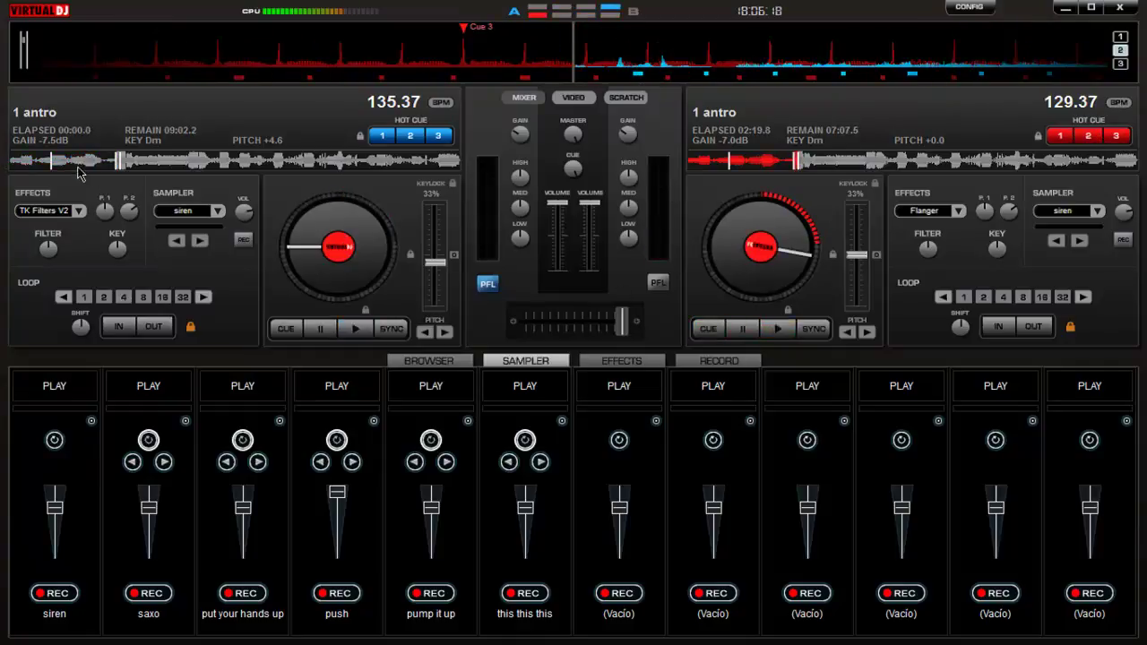
click(314, 167)
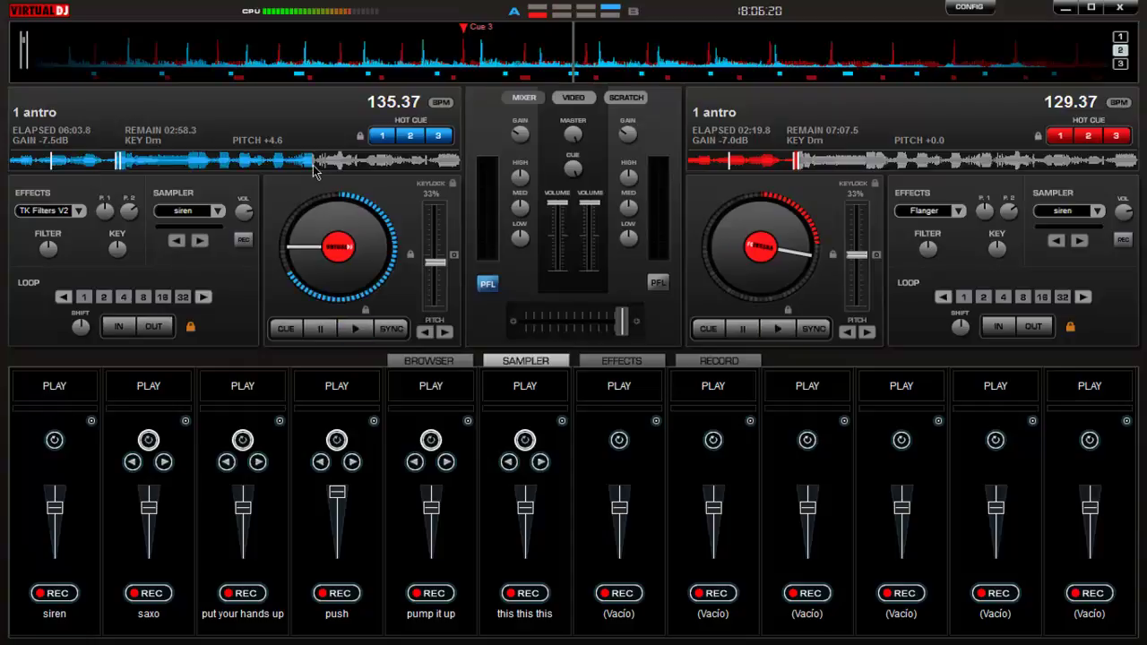
click(211, 166)
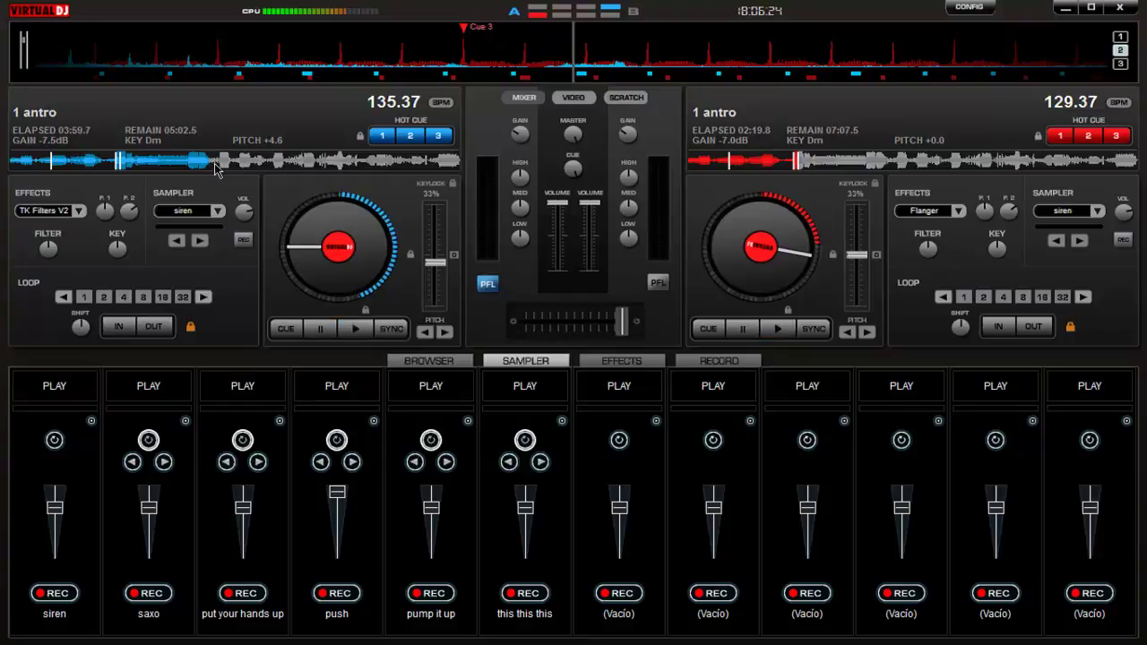
click(869, 164)
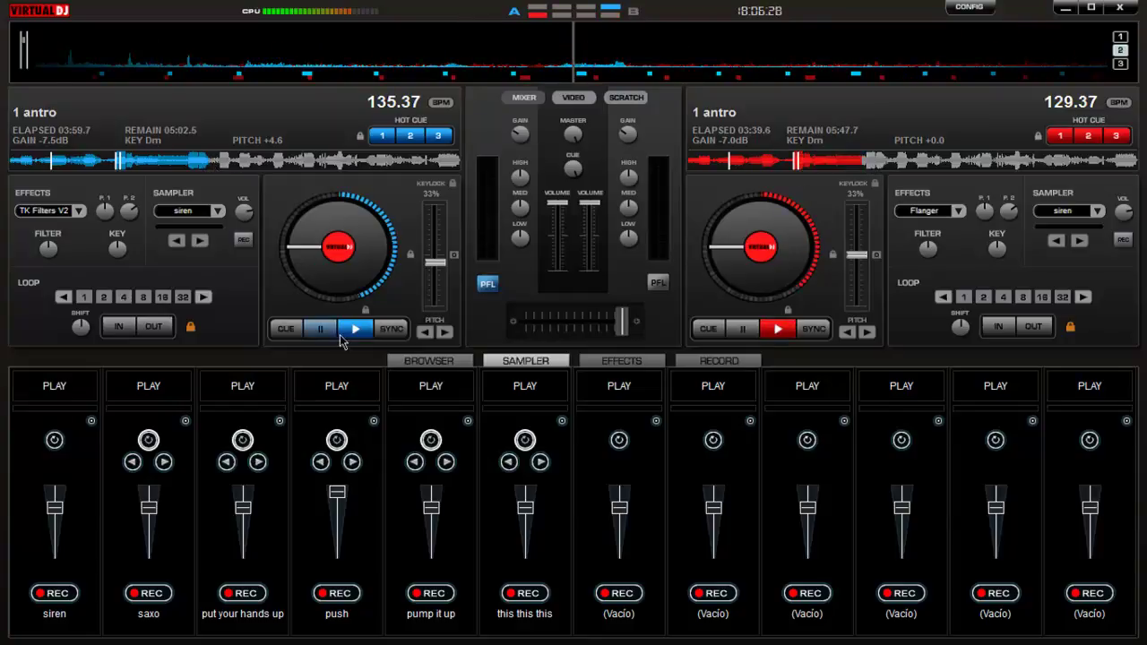
- Play both decks with the crossfader on deck 1's side, and reposition deck 2's playback to about 03:40 while it runs
click(352, 330)
drag(621, 321, 527, 321)
click(778, 330)
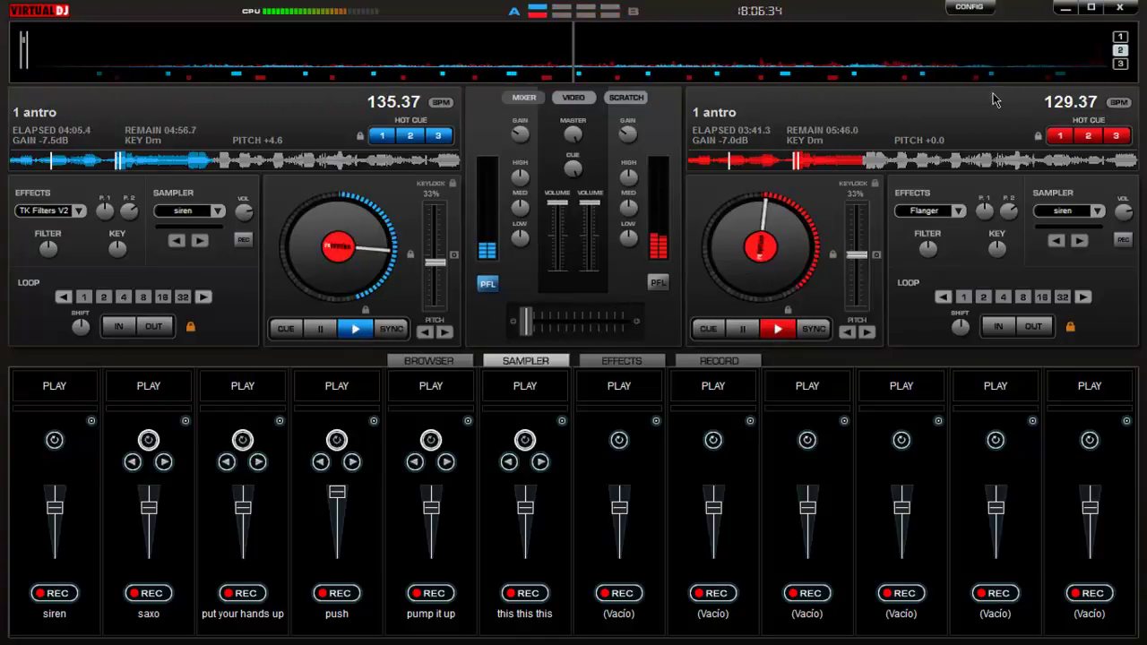
click(862, 167)
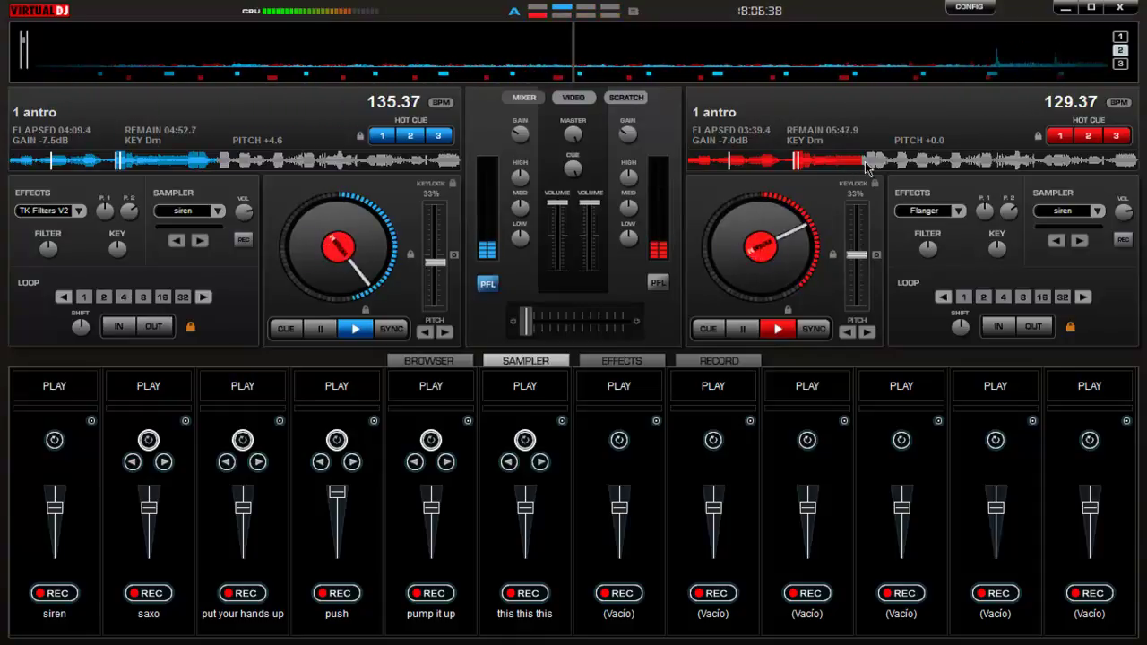
click(865, 164)
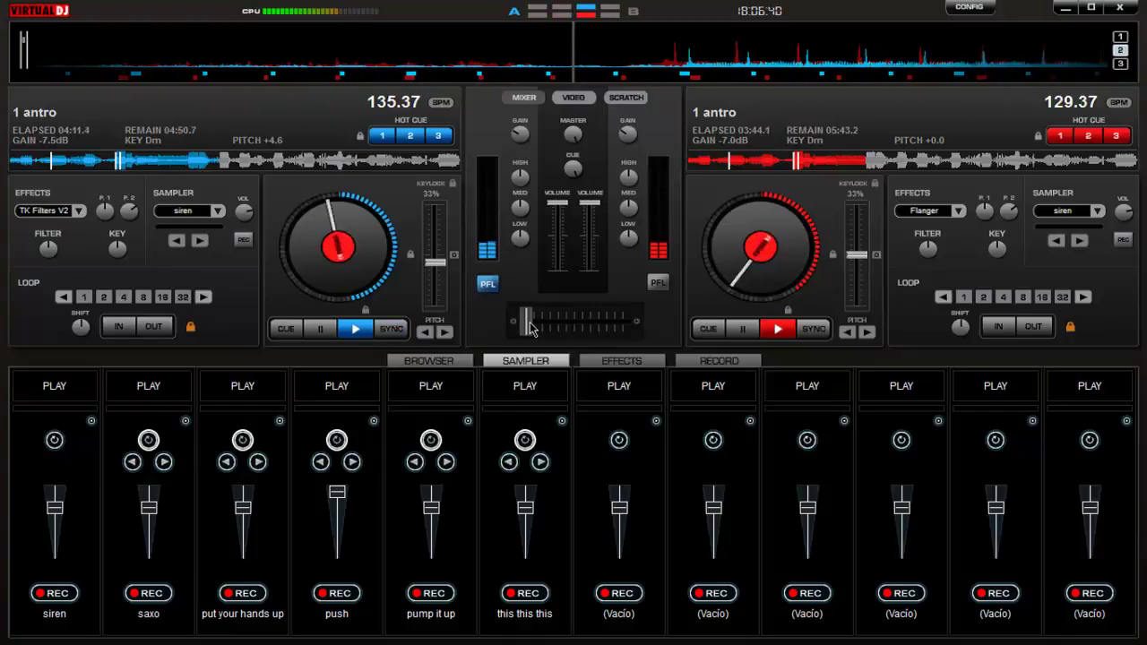
- Crossfade to deck 2 and back to deck 1's side, and pause both decks
drag(527, 320, 622, 321)
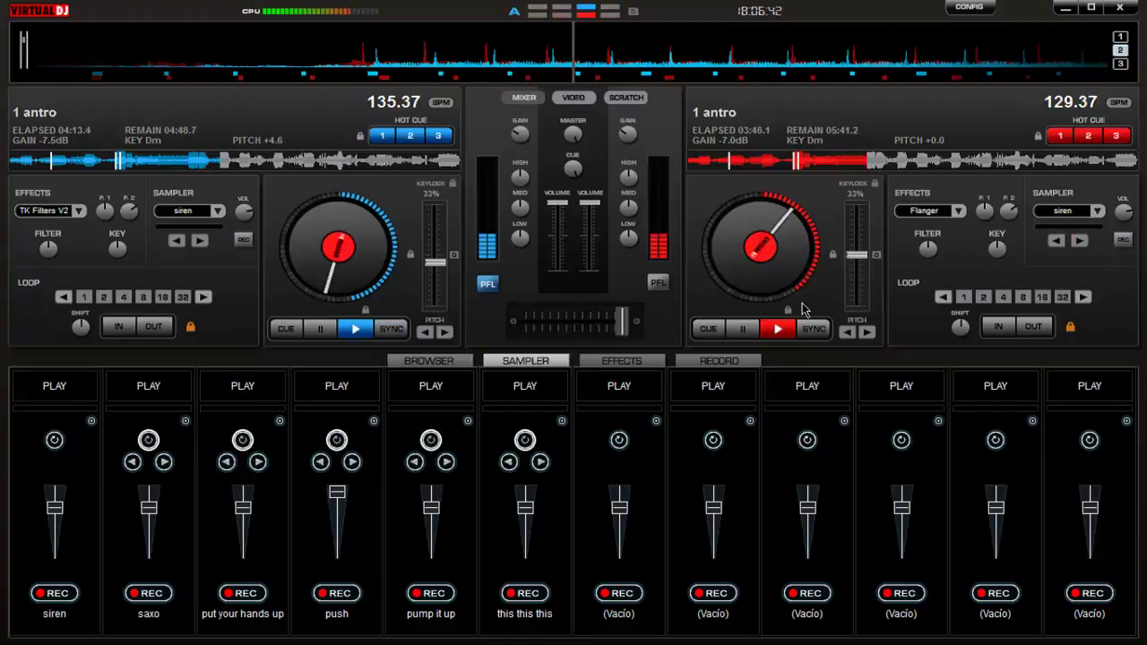
click(750, 332)
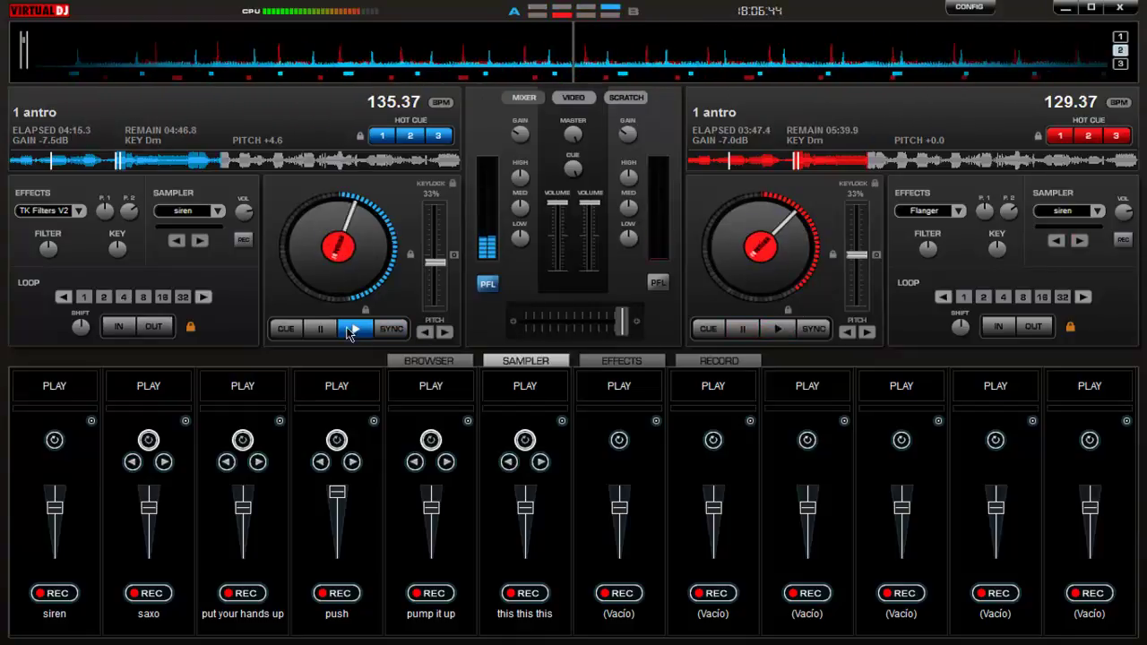
drag(618, 330, 371, 357)
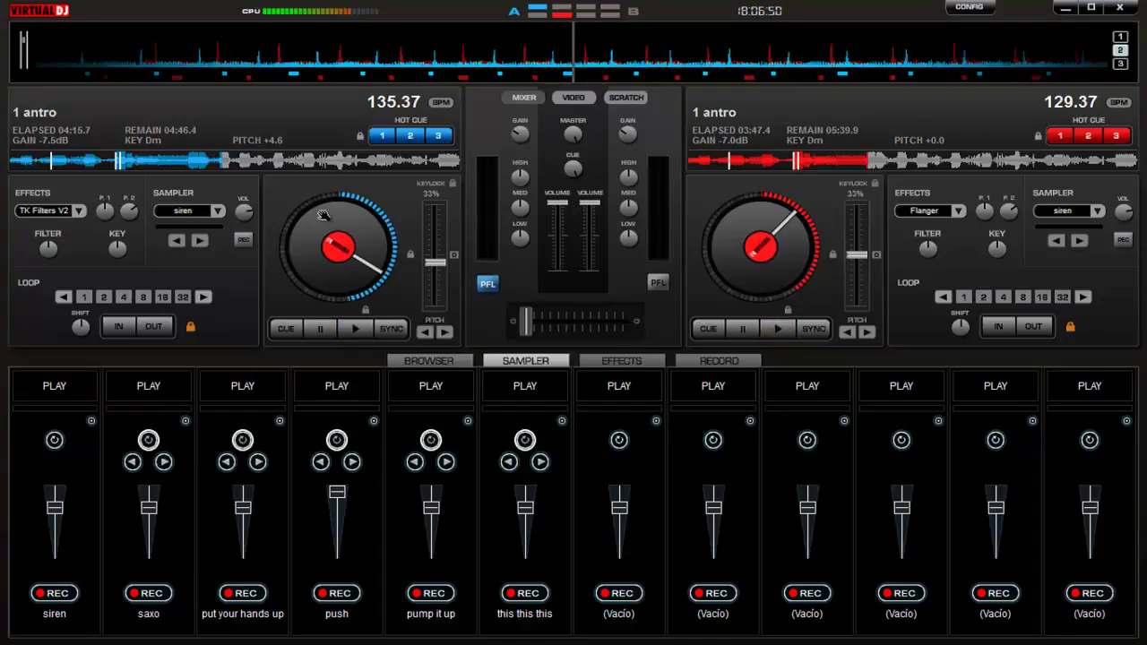
- Scratch deck 1 by turning its platter back and forth by hand, and shift its waveform back to about 03:58
drag(369, 280, 379, 258)
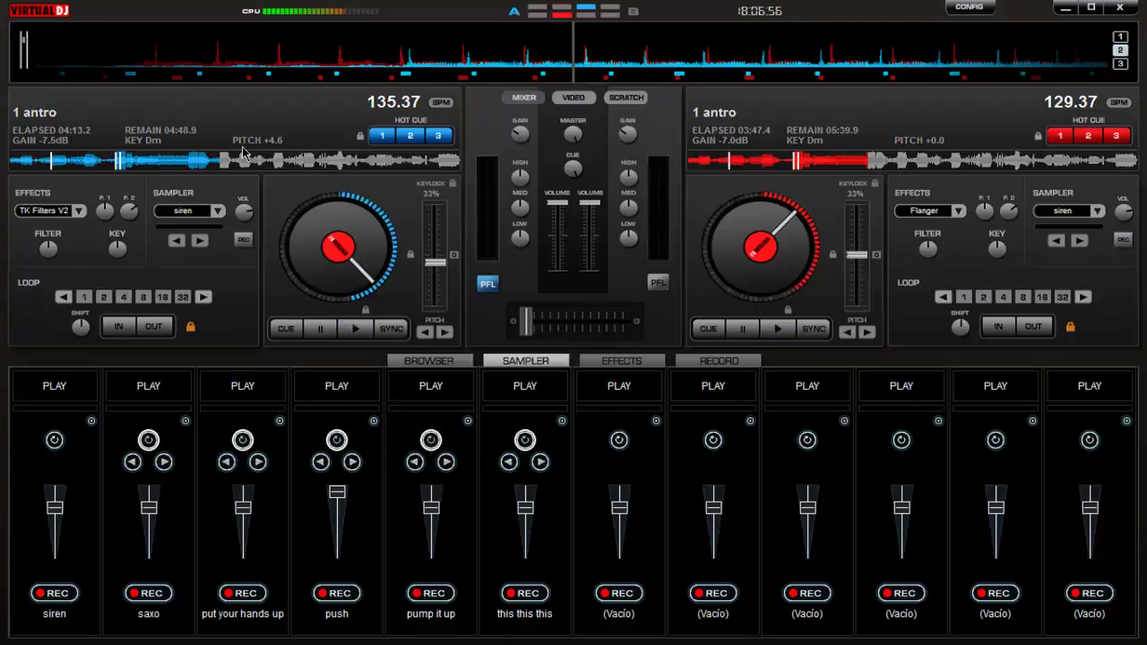
drag(366, 264, 251, 141)
drag(349, 228, 269, 335)
drag(320, 273, 354, 288)
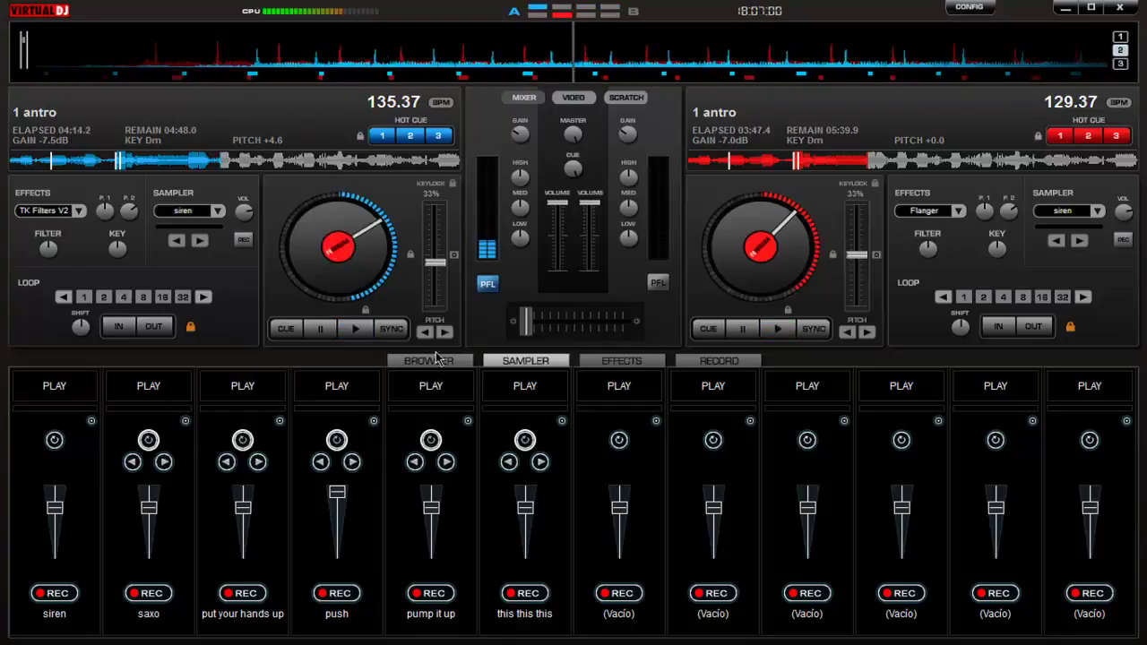
drag(354, 236, 306, 232)
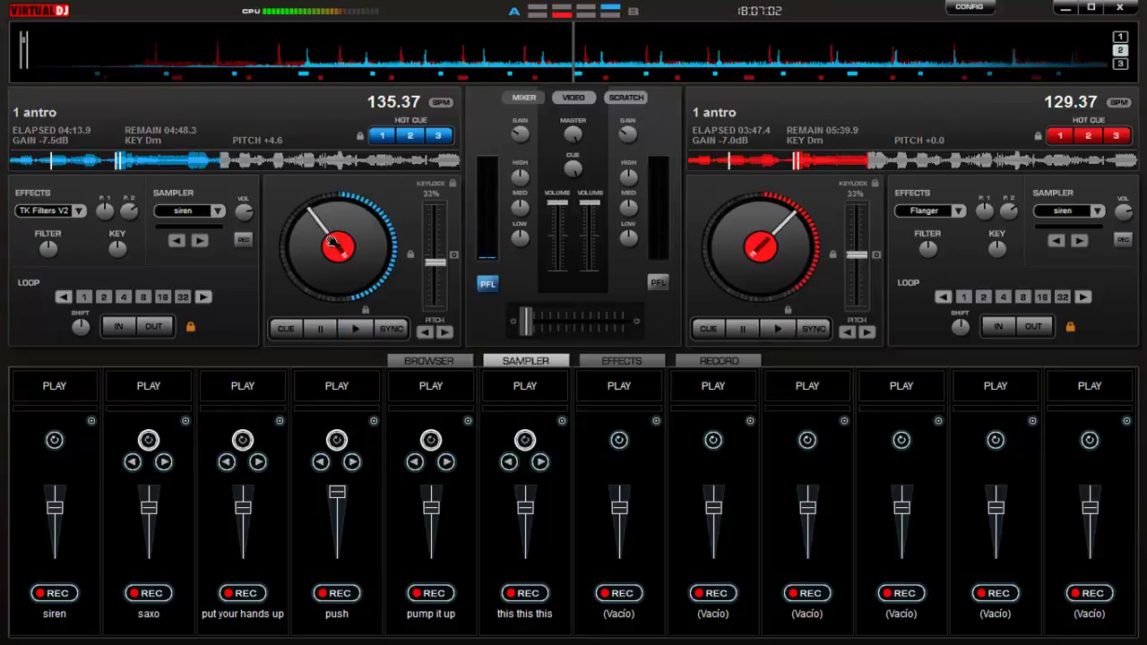
drag(352, 307, 378, 211)
mouse_move(317, 253)
mouse_down()
mouse_move(297, 266)
mouse_move(314, 285)
mouse_move(356, 274)
mouse_move(324, 257)
mouse_up()
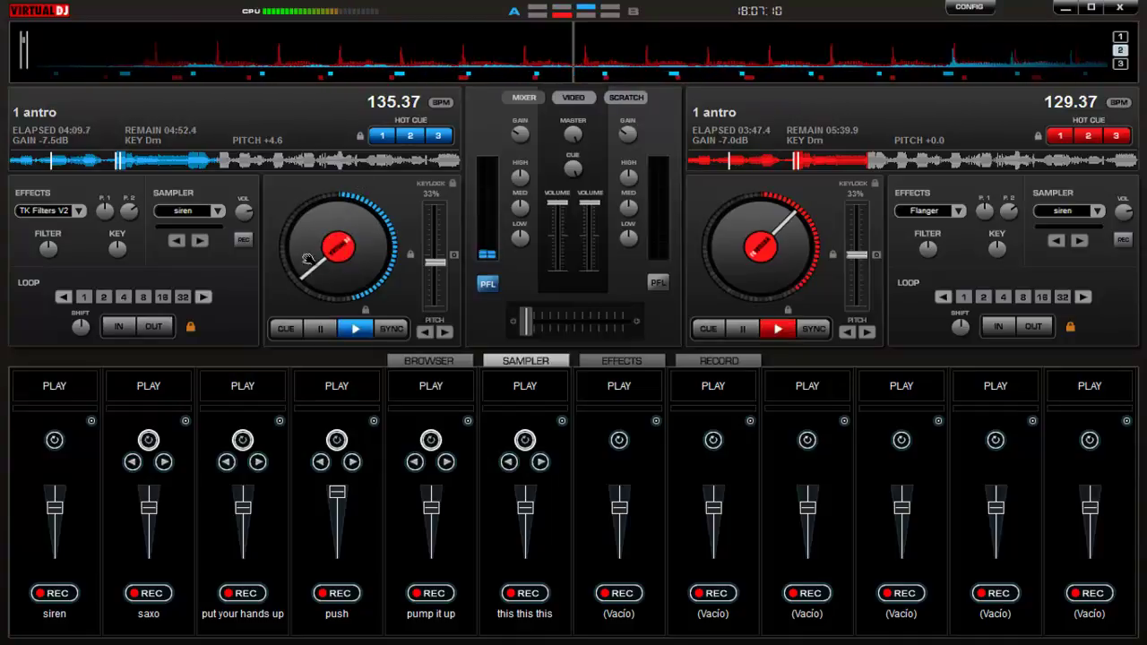
drag(318, 263, 351, 197)
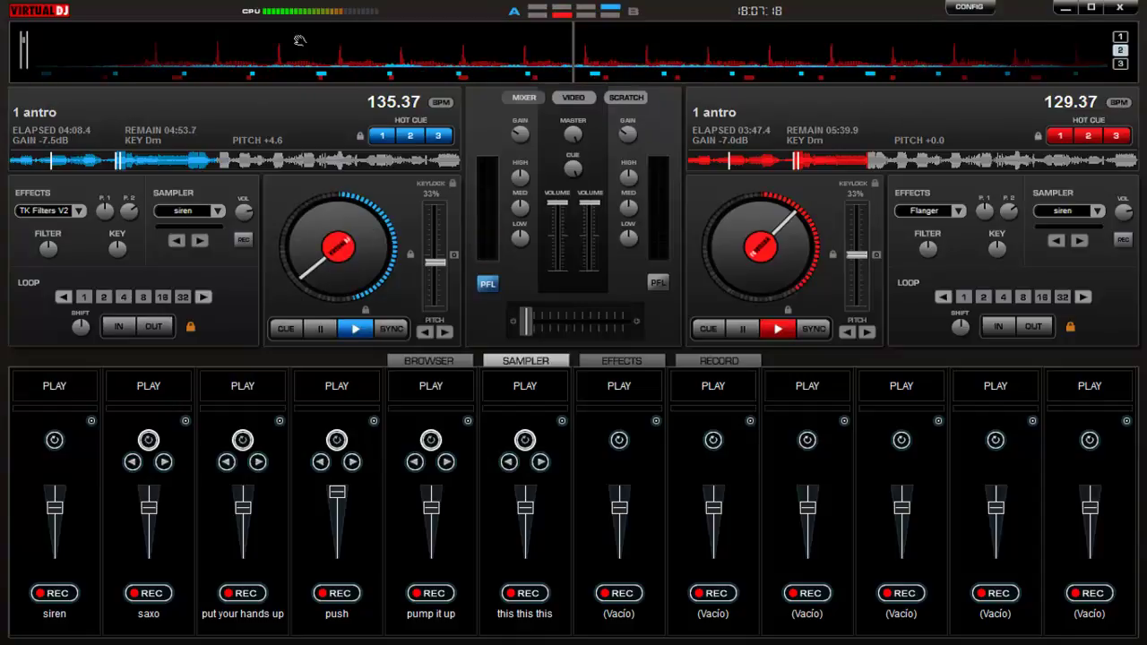
drag(330, 33, 603, 29)
- Set deck 1's cue 2 at about 03:58, play the deck from its hot cues, and reset its pitch to +0.0
click(288, 333)
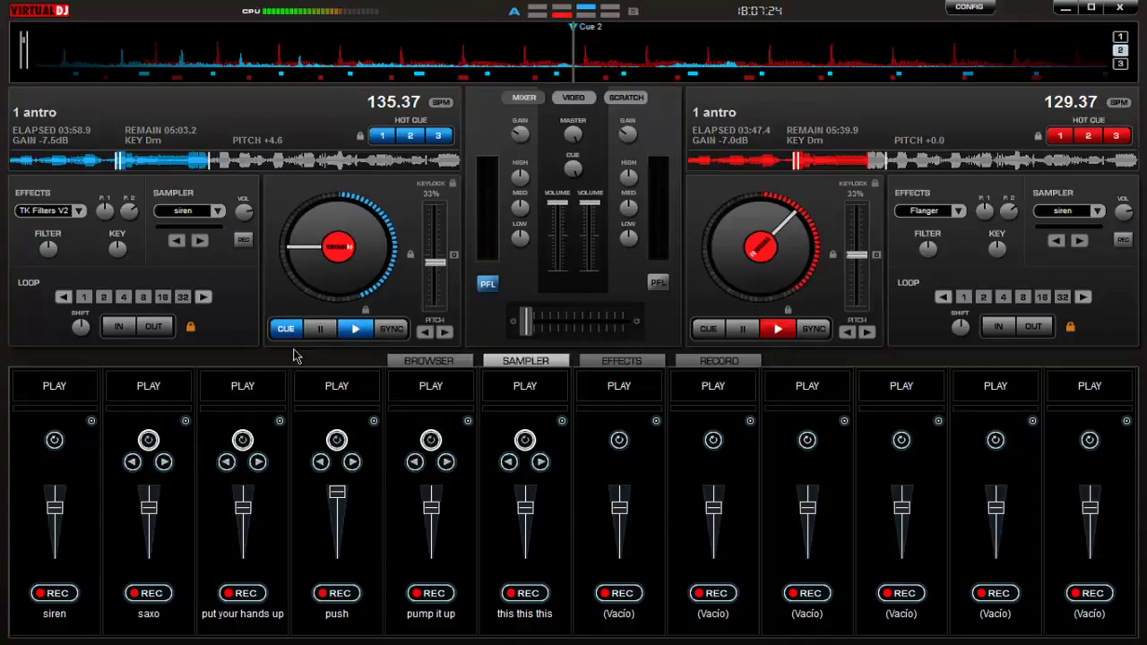
click(382, 136)
click(409, 136)
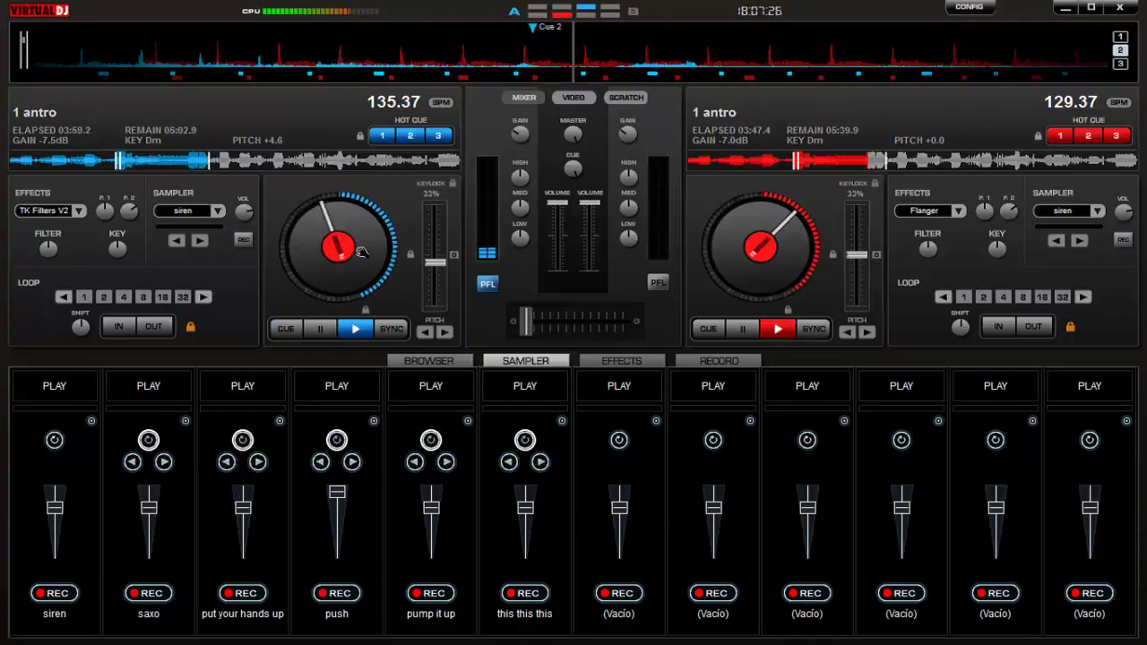
click(361, 333)
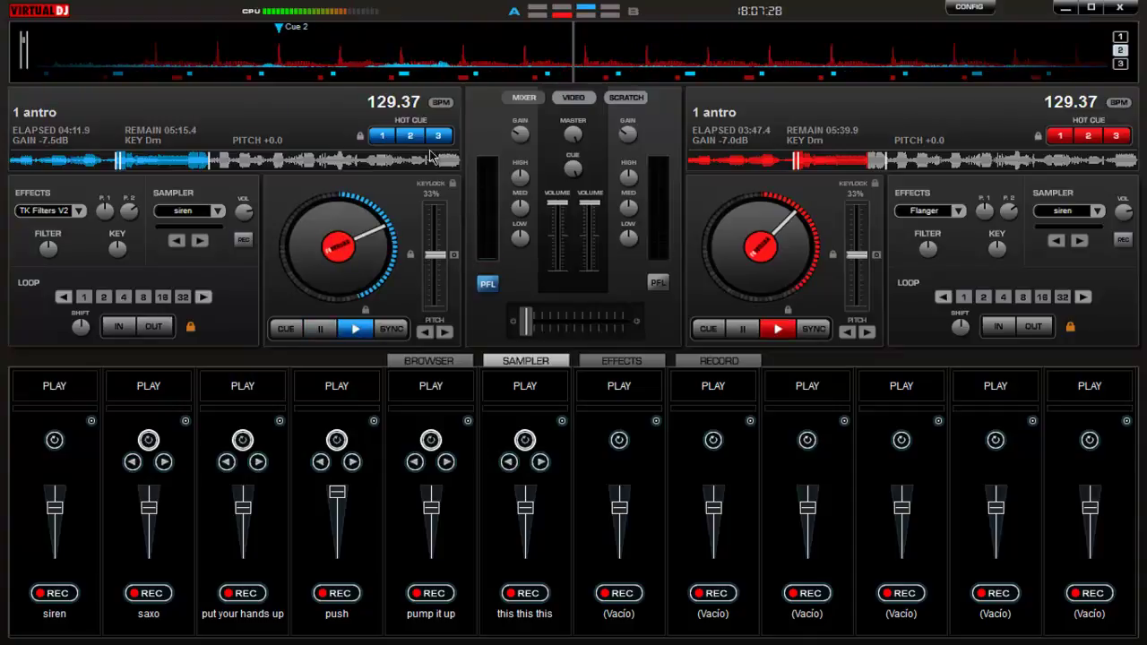
- Play deck 1 from hot cues 1, 2 and 3, and return it to the cue 3 point
click(388, 140)
click(414, 141)
click(441, 140)
click(318, 334)
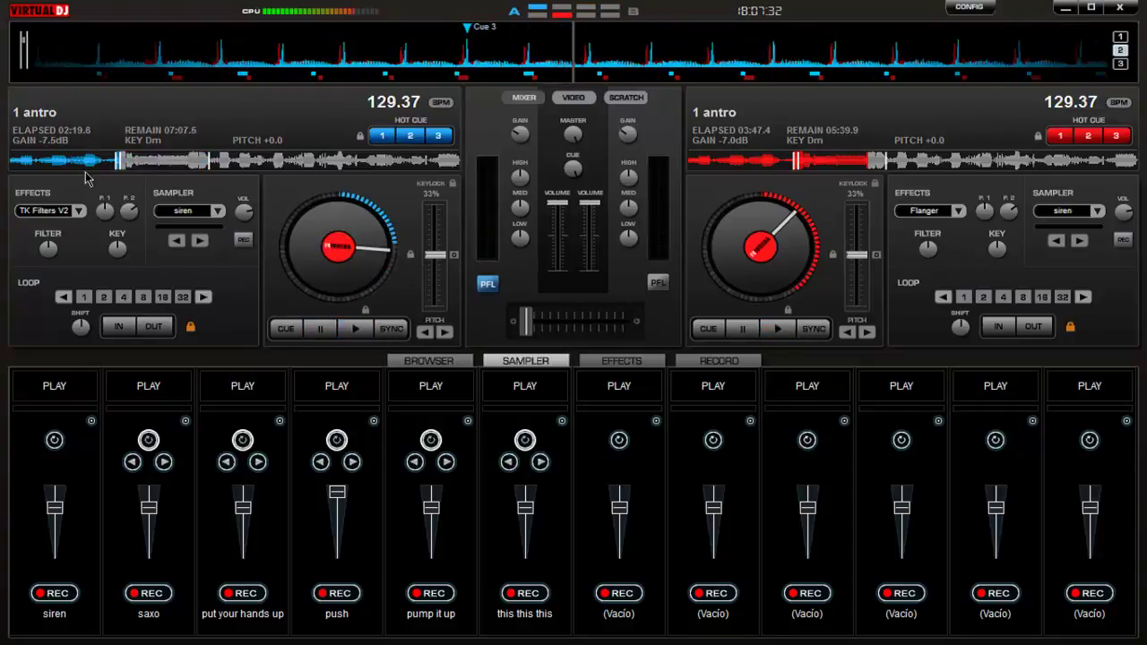
click(287, 329)
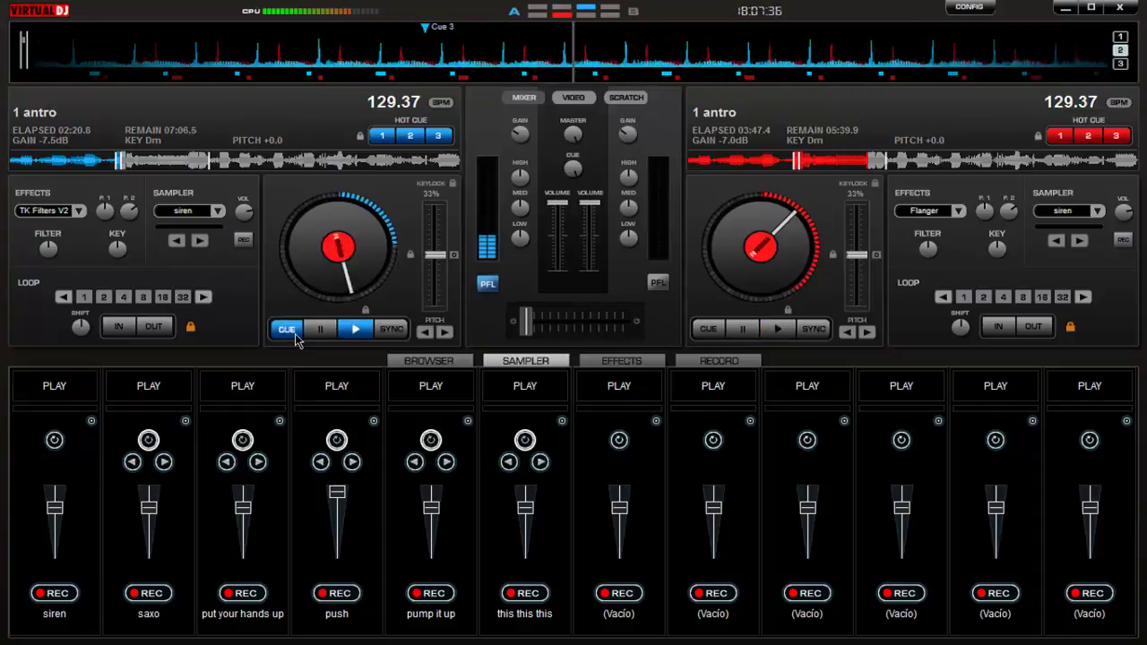
click(295, 336)
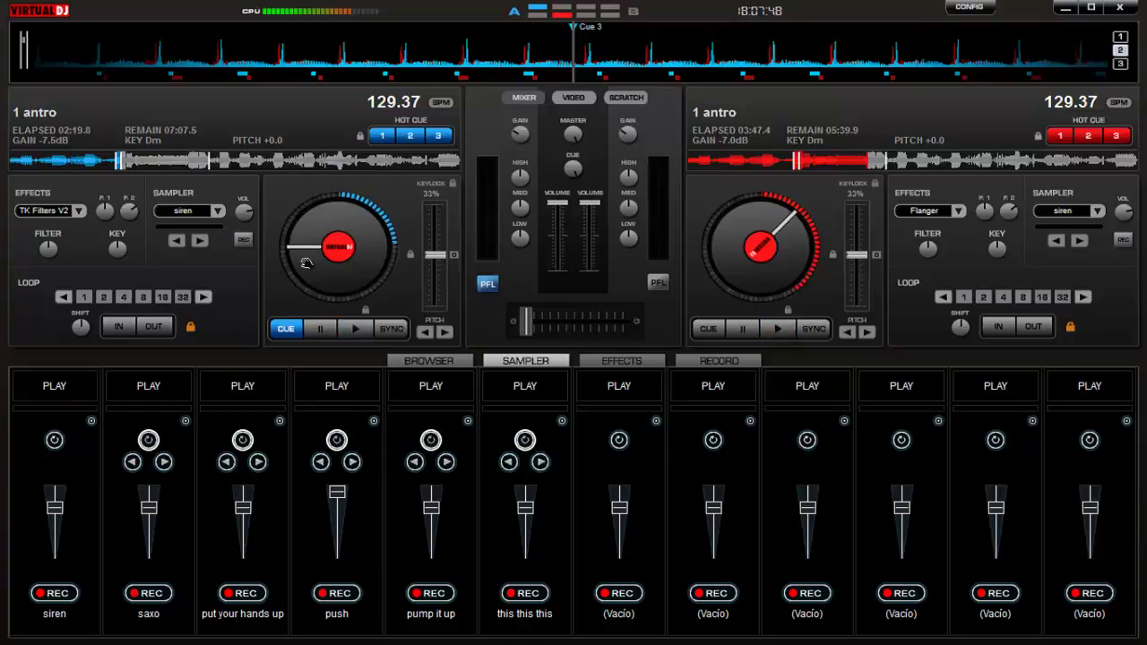
- Play deck 1 with its pitch raised to +33.0, and pause the deck
drag(437, 258, 437, 306)
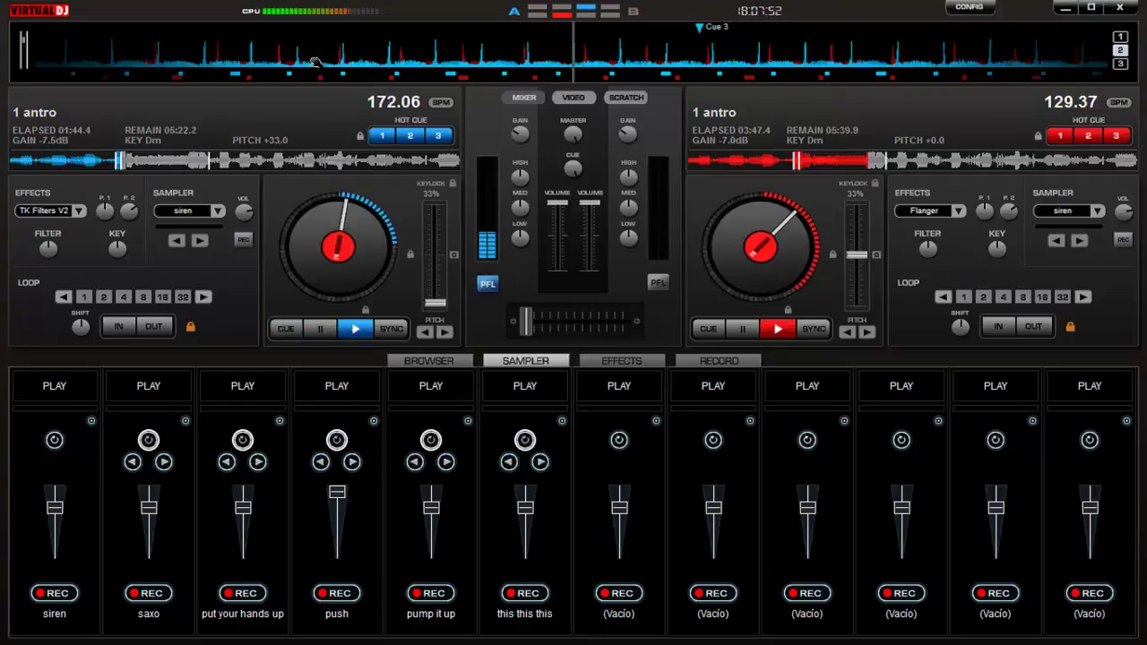
drag(437, 305, 458, 397)
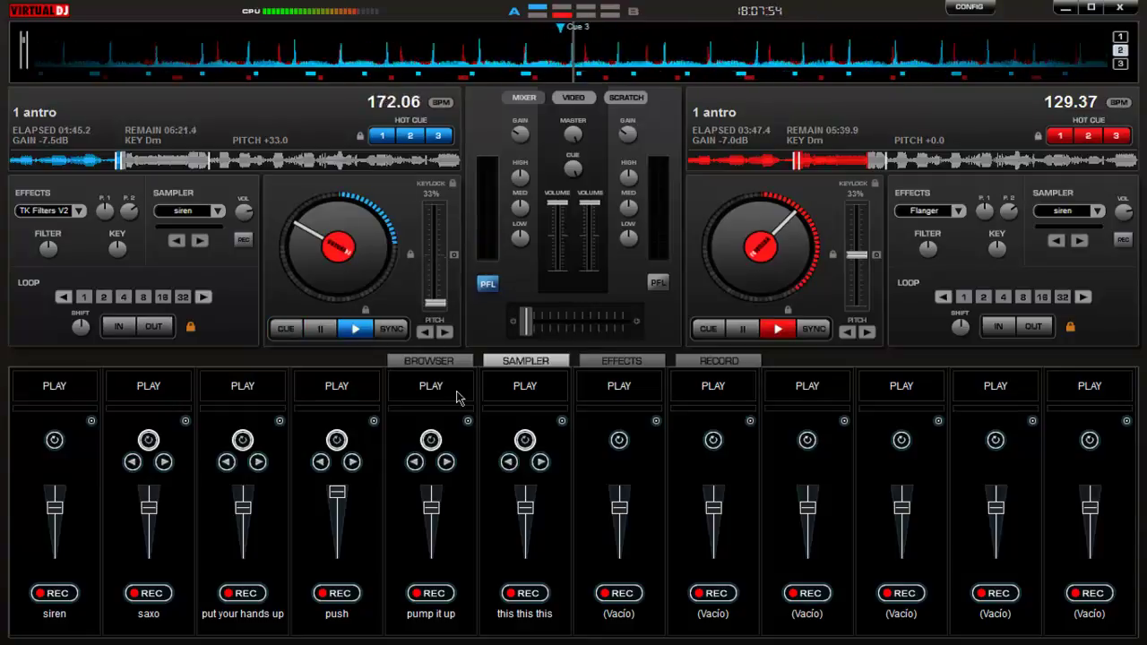
click(324, 331)
- Play deck 1 with its pitch lowered to -33.0, and set the paused deck's pitch to about +1.1
mouse_move(438, 308)
drag(438, 308, 436, 207)
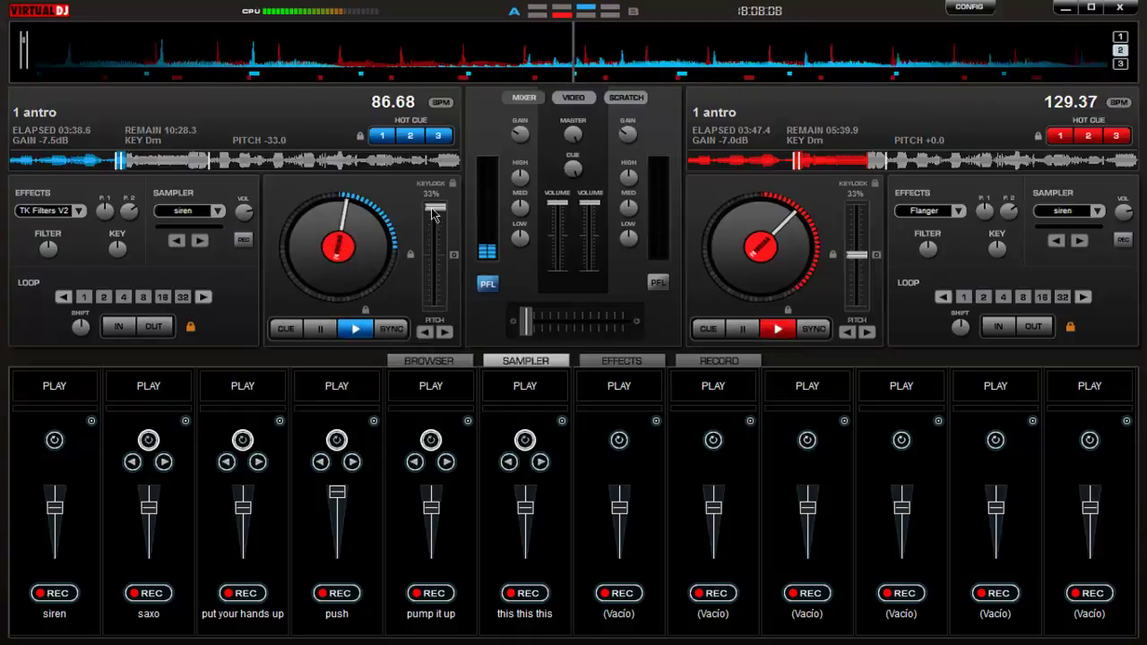
drag(442, 211, 436, 262)
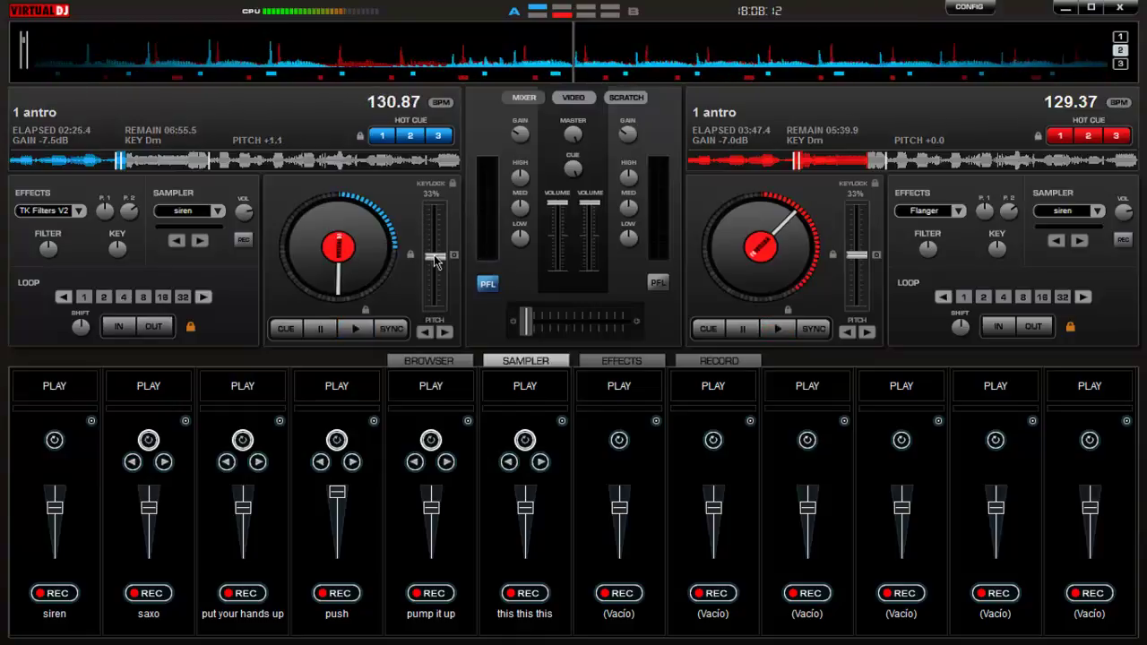
- Set deck 2's pitch to about +8.1 and deck 1's to about +7.0, lower deck 2's to about -10.4, and reset deck 1's to +0.0
drag(857, 262, 857, 268)
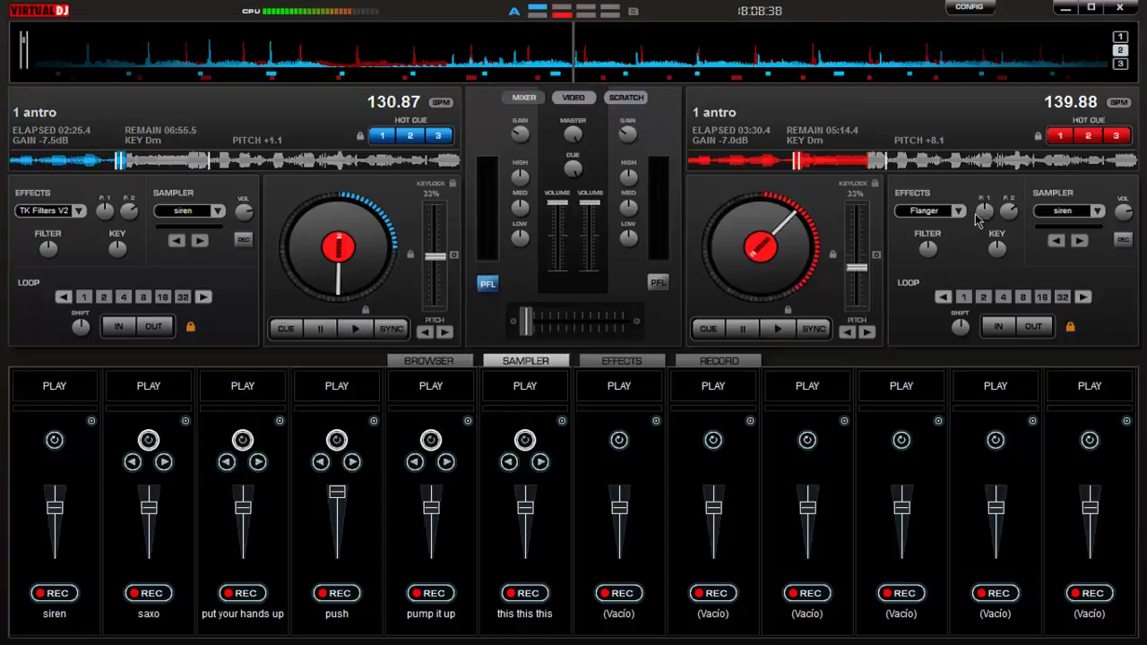
drag(446, 263, 446, 271)
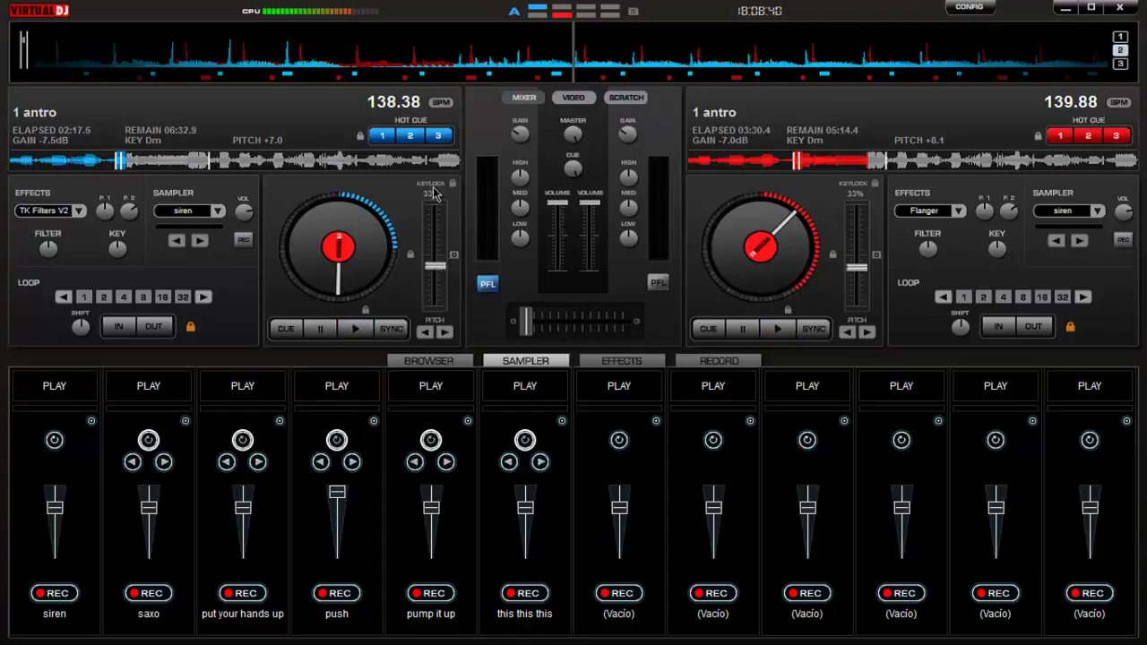
drag(858, 268, 858, 240)
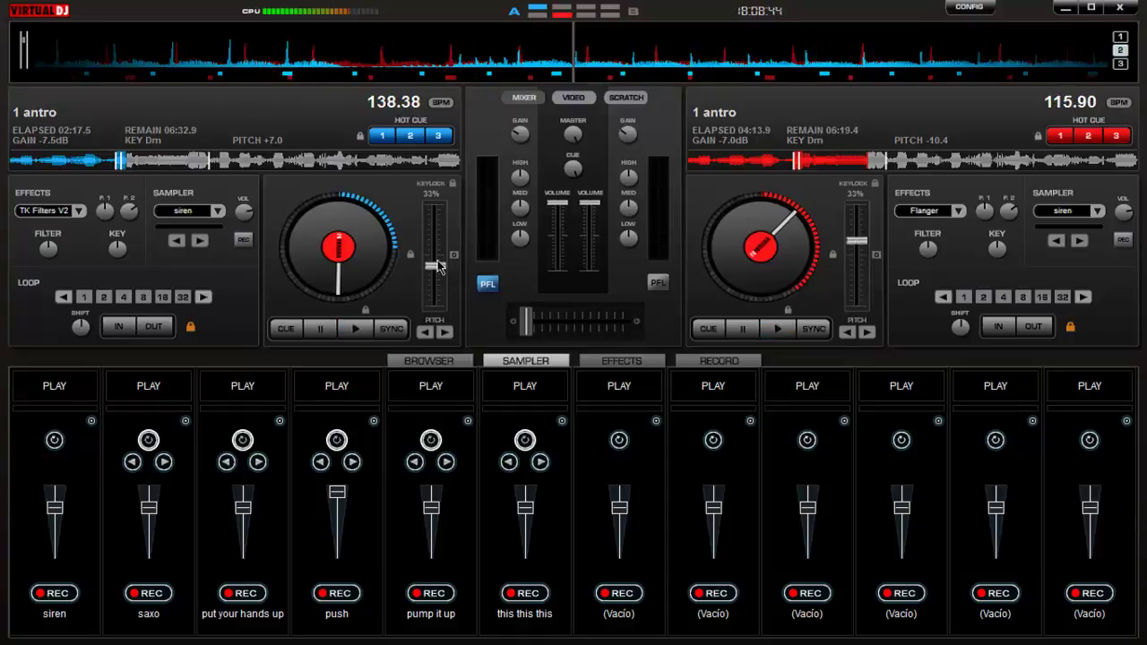
mouse_move(435, 272)
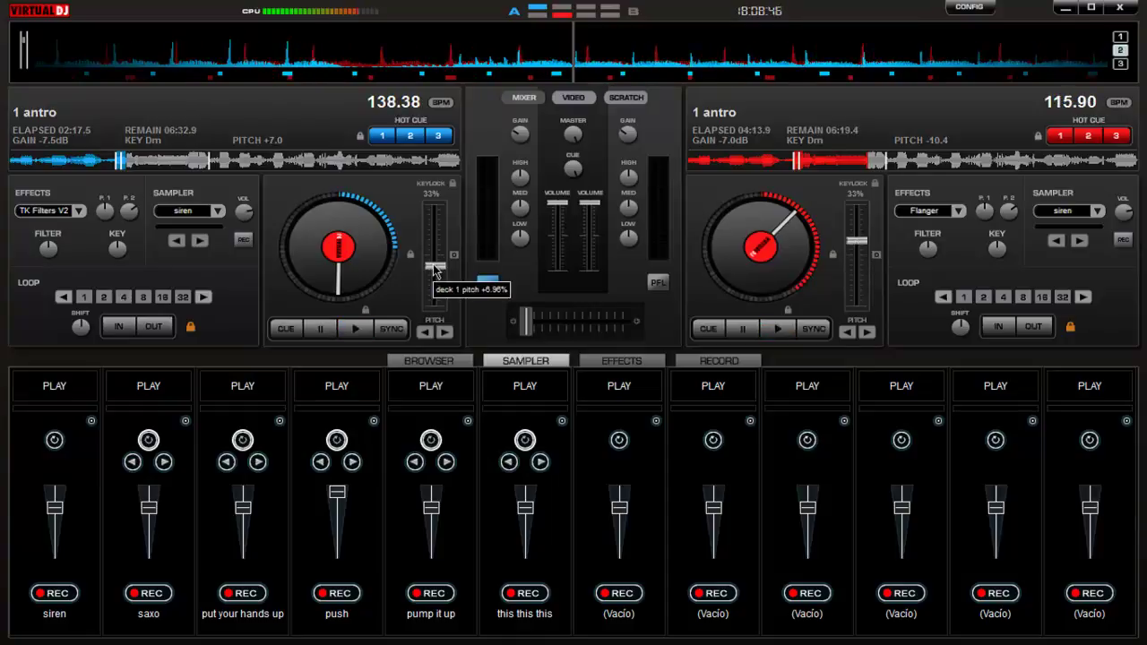
right_click(435, 271)
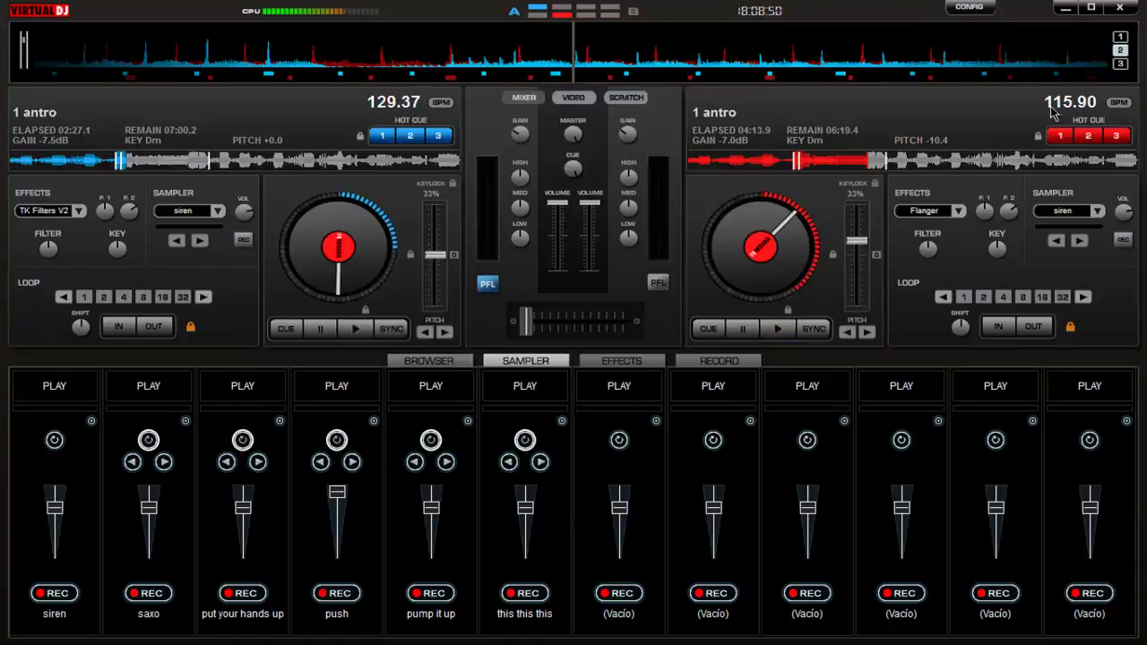
- Raise deck 1's pitch to about +10.4, sync its tempo to deck 2, and raise its pitch to about +16.2
mouse_move(439, 260)
mouse_down()
mouse_move(440, 244)
mouse_move(446, 277)
mouse_up()
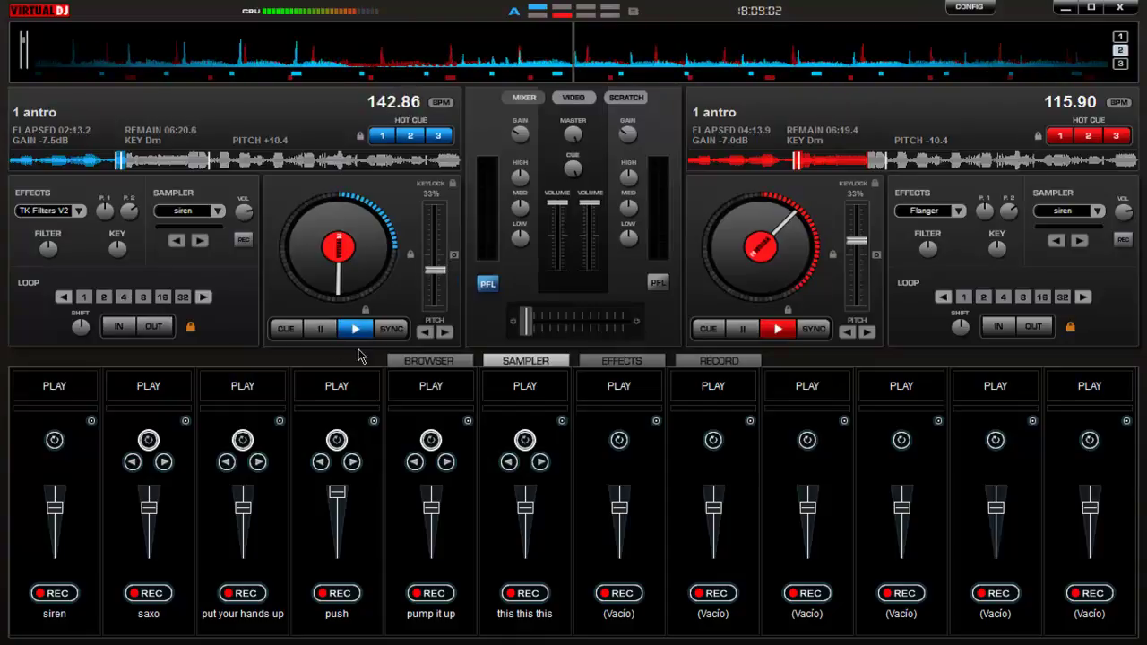
click(396, 331)
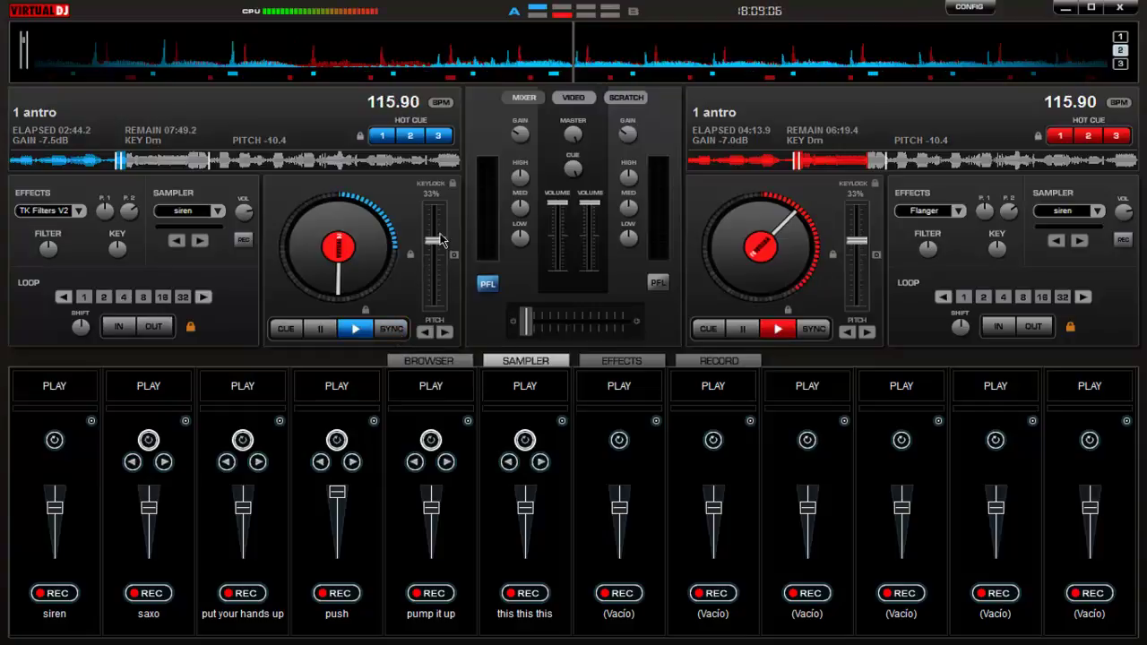
drag(439, 247, 439, 285)
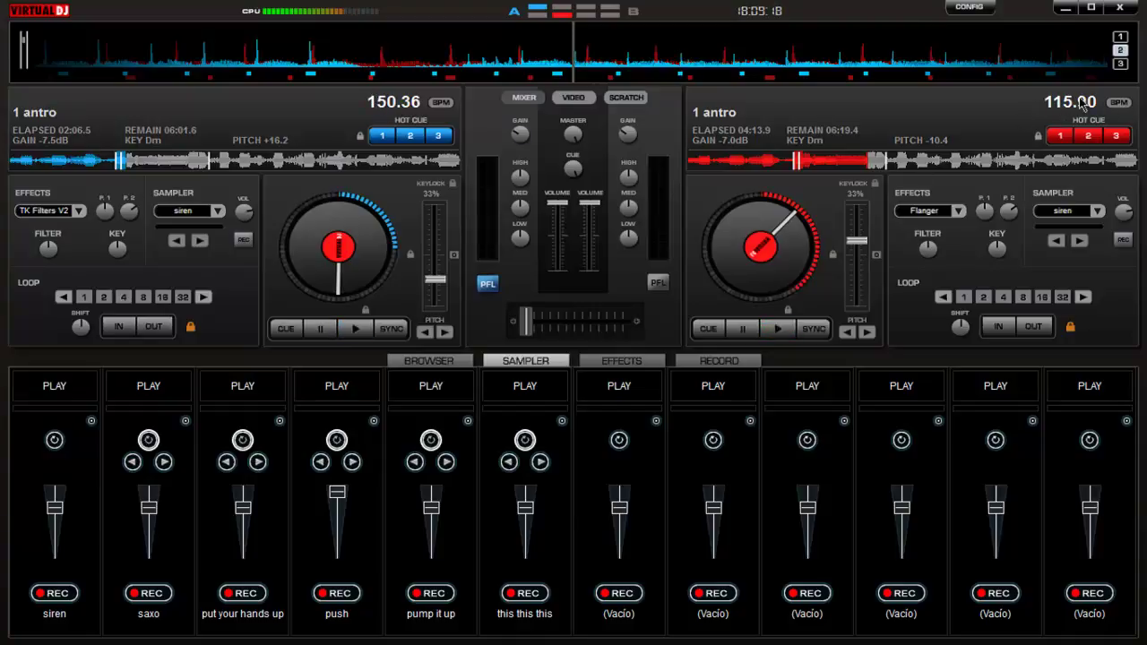
- Sync deck 2's tempo to deck 1 and align the two tracks' beats by shifting deck 1's waveform and nudging deck 2's platter
click(815, 330)
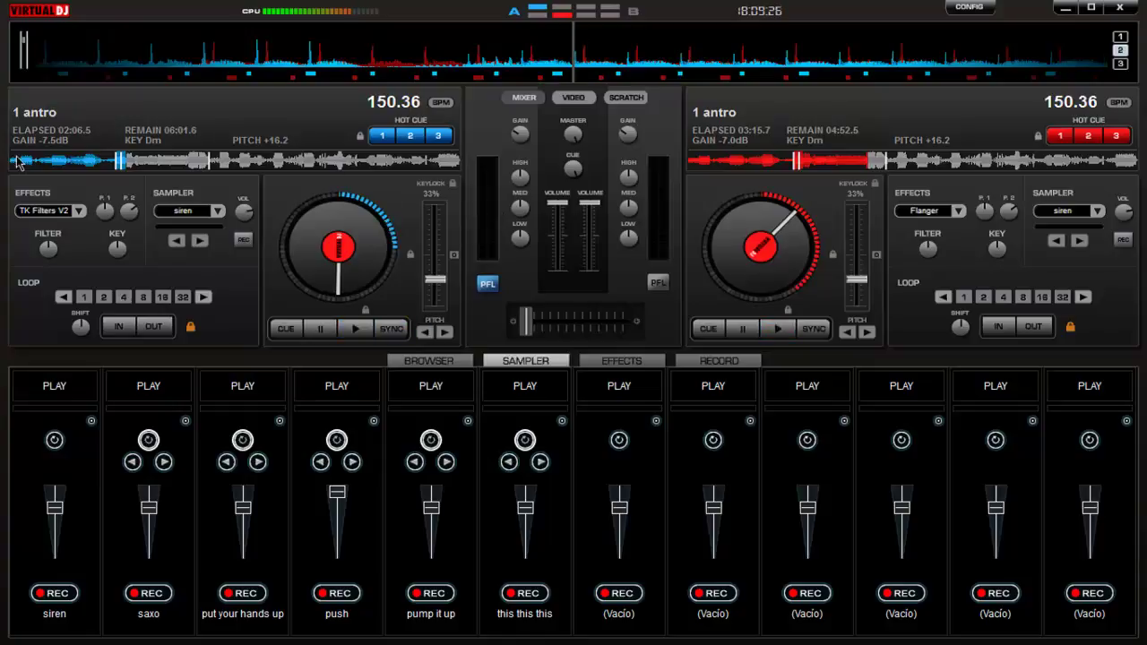
drag(147, 62, 333, 61)
mouse_move(226, 73)
mouse_down()
mouse_move(207, 77)
mouse_move(511, 79)
mouse_move(377, 75)
mouse_move(457, 81)
mouse_up()
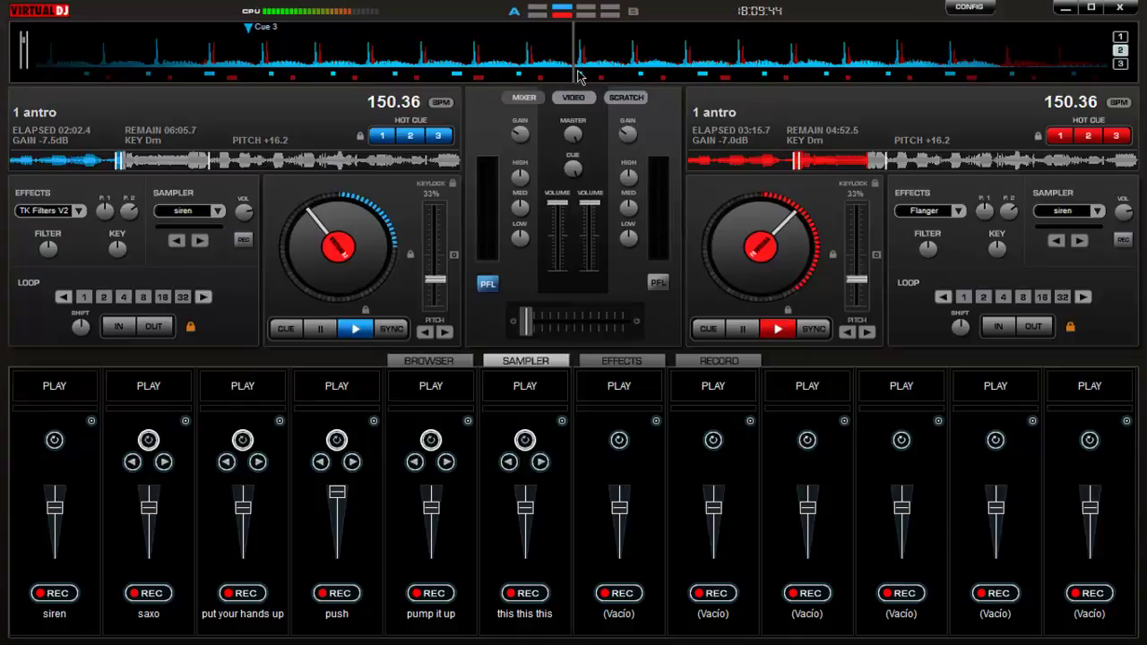
mouse_move(529, 55)
mouse_down()
mouse_move(673, 54)
mouse_move(589, 61)
mouse_up()
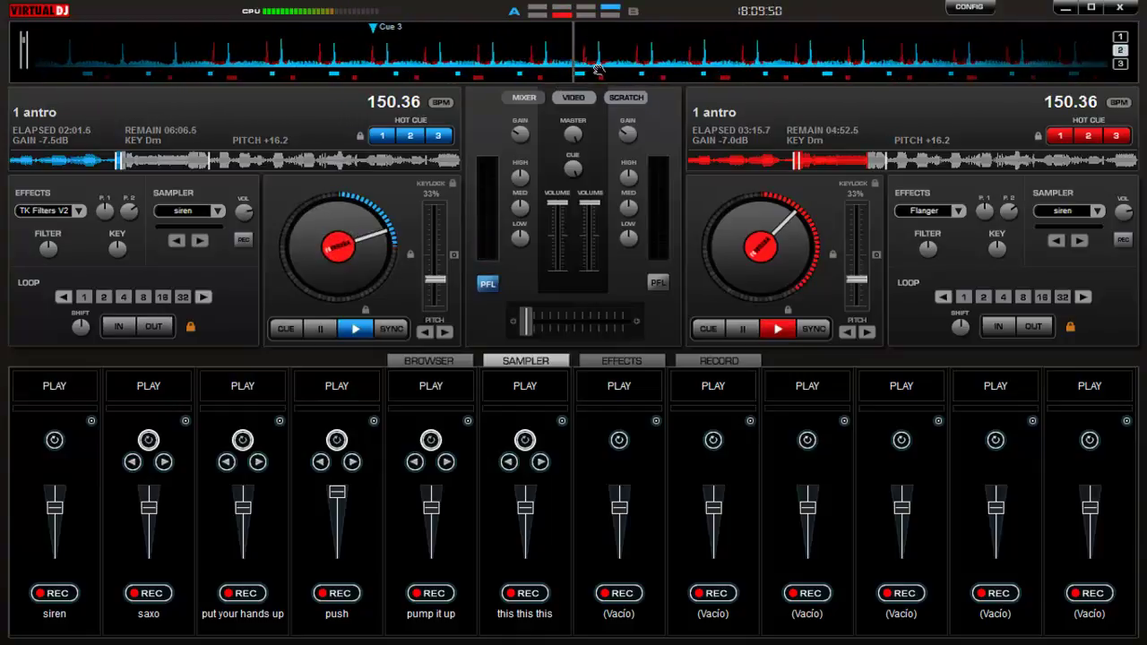
mouse_move(737, 272)
mouse_down()
mouse_move(735, 247)
mouse_move(763, 224)
mouse_move(807, 242)
mouse_move(797, 263)
mouse_up()
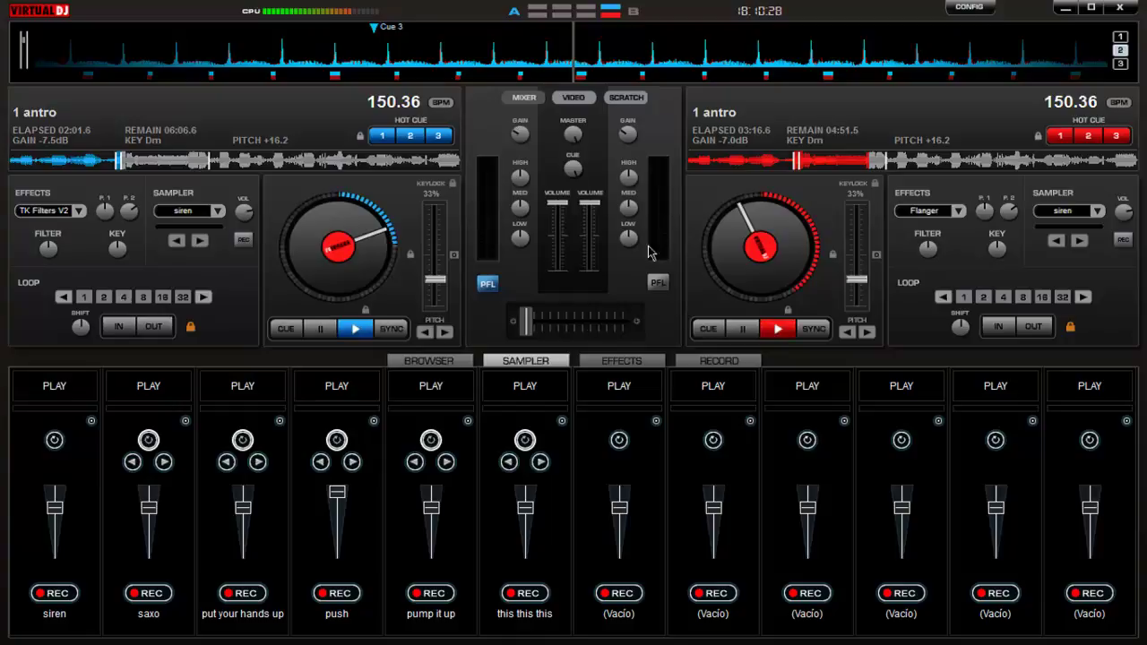
- Switch the PFL headphone monitoring from deck 1 to deck 2 and back to deck 1, two times
click(658, 282)
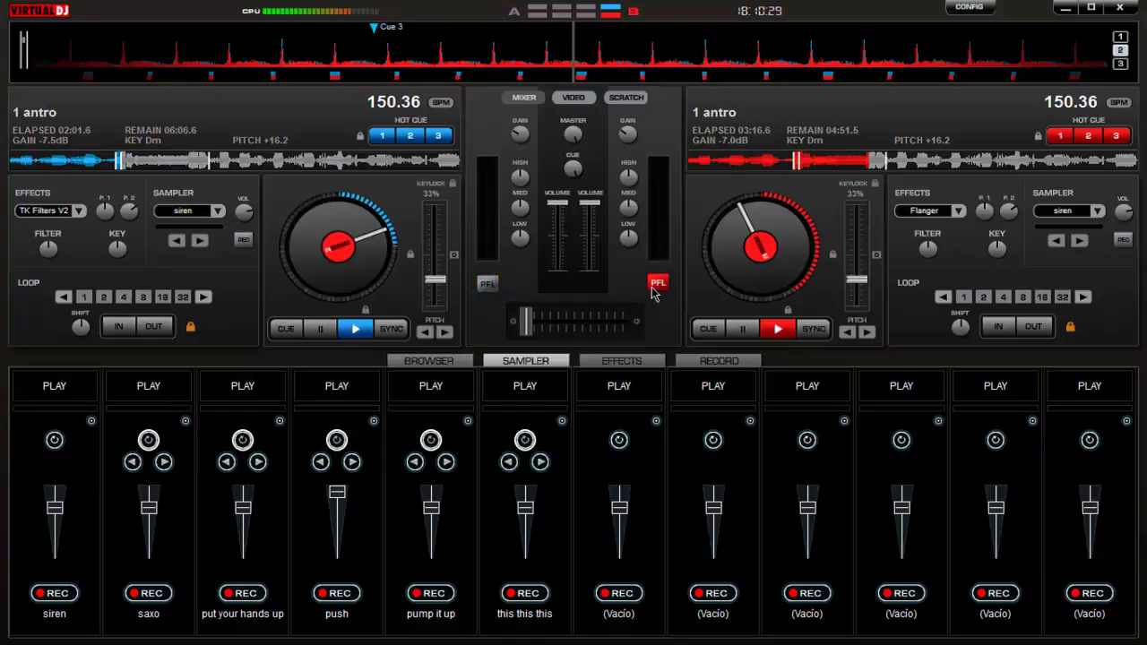
click(490, 283)
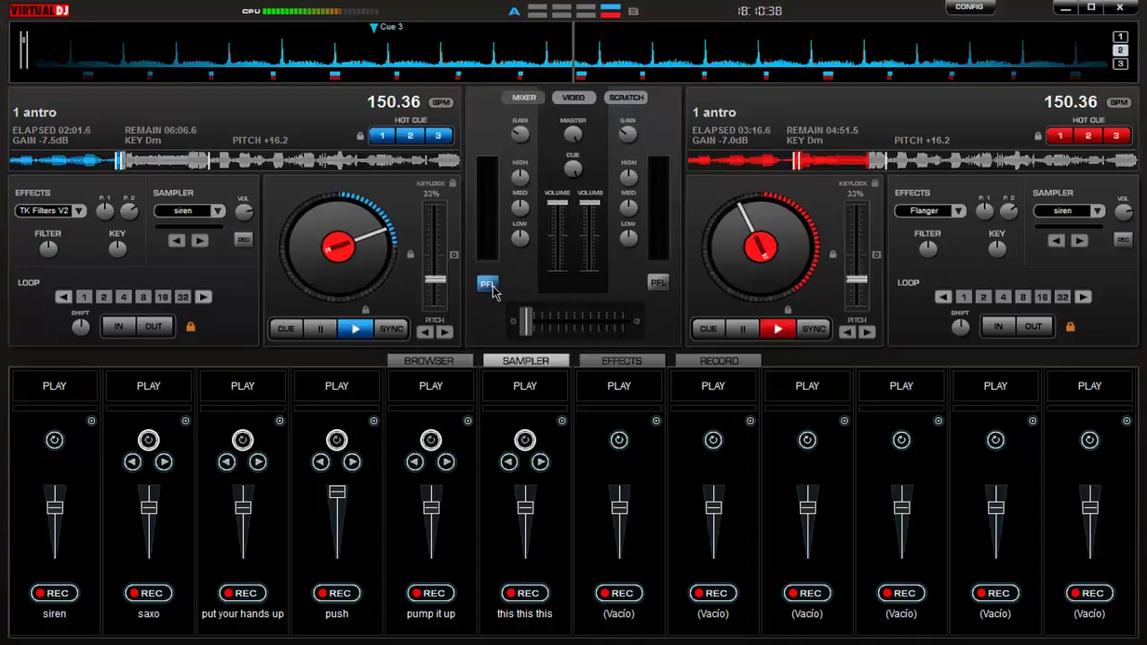
click(659, 285)
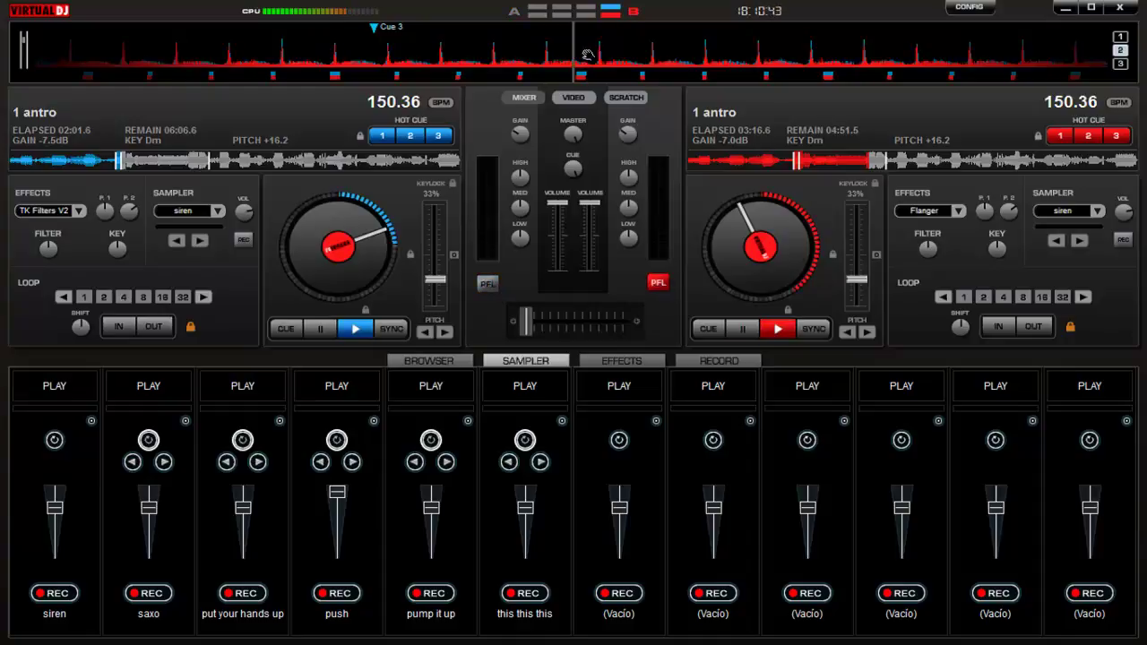
click(482, 283)
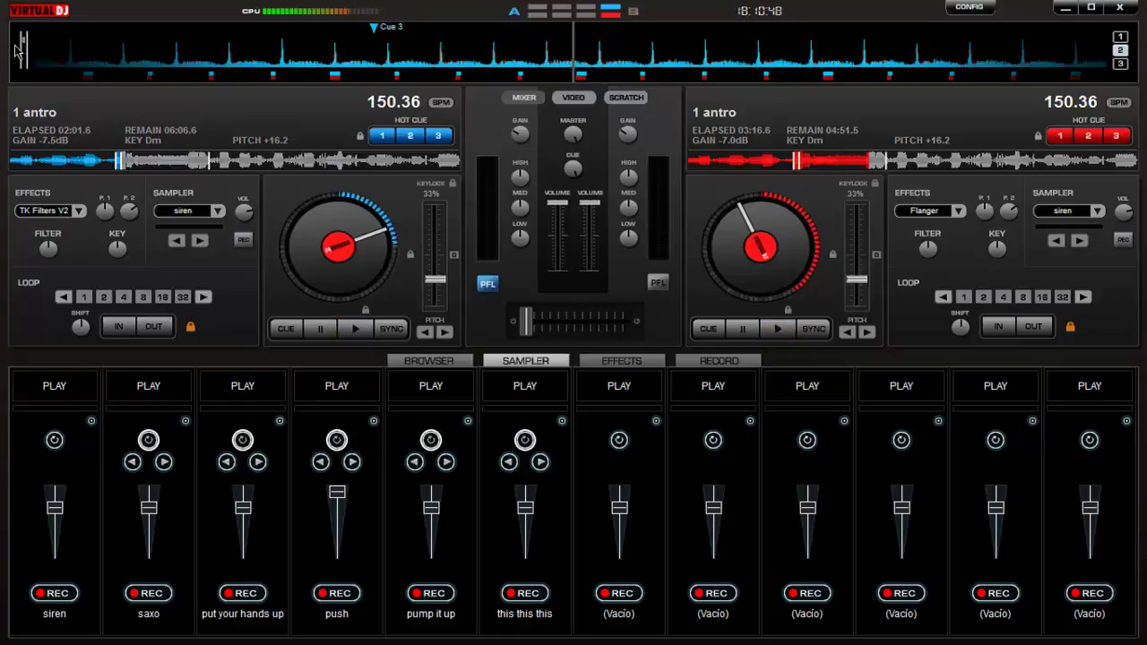
- Stretch the beat waveform display and shrink it to a wide span, and toggle the PFL monitoring to deck 2 and back to deck 1
mouse_move(26, 43)
mouse_move(26, 43)
mouse_down()
mouse_move(36, 82)
mouse_move(34, 32)
mouse_up()
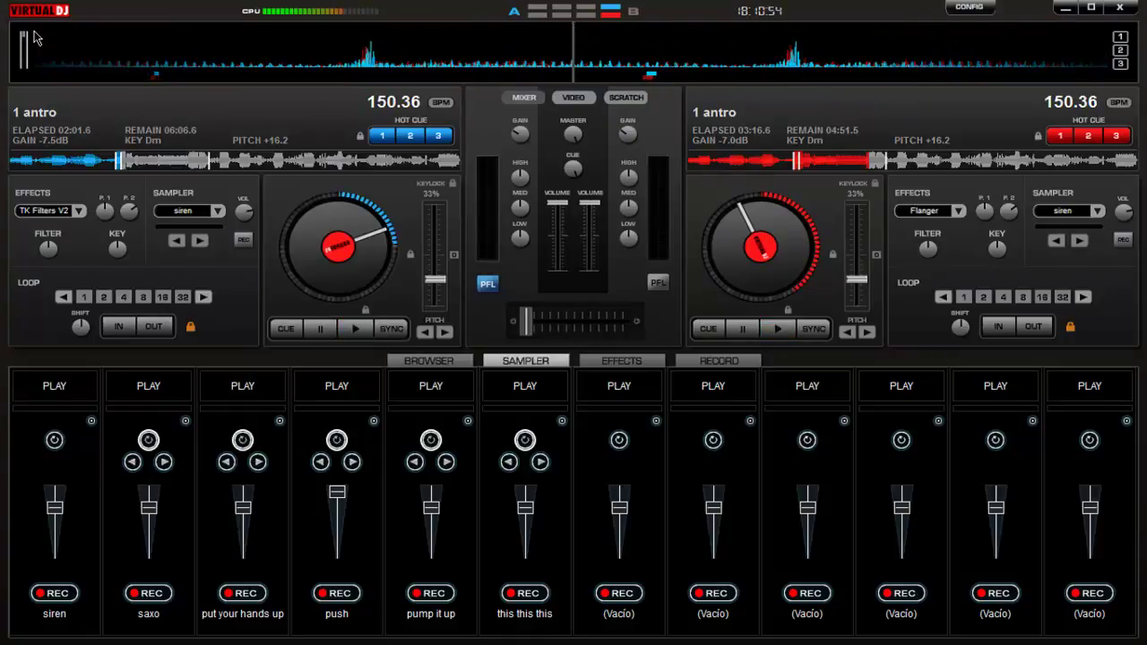
click(26, 44)
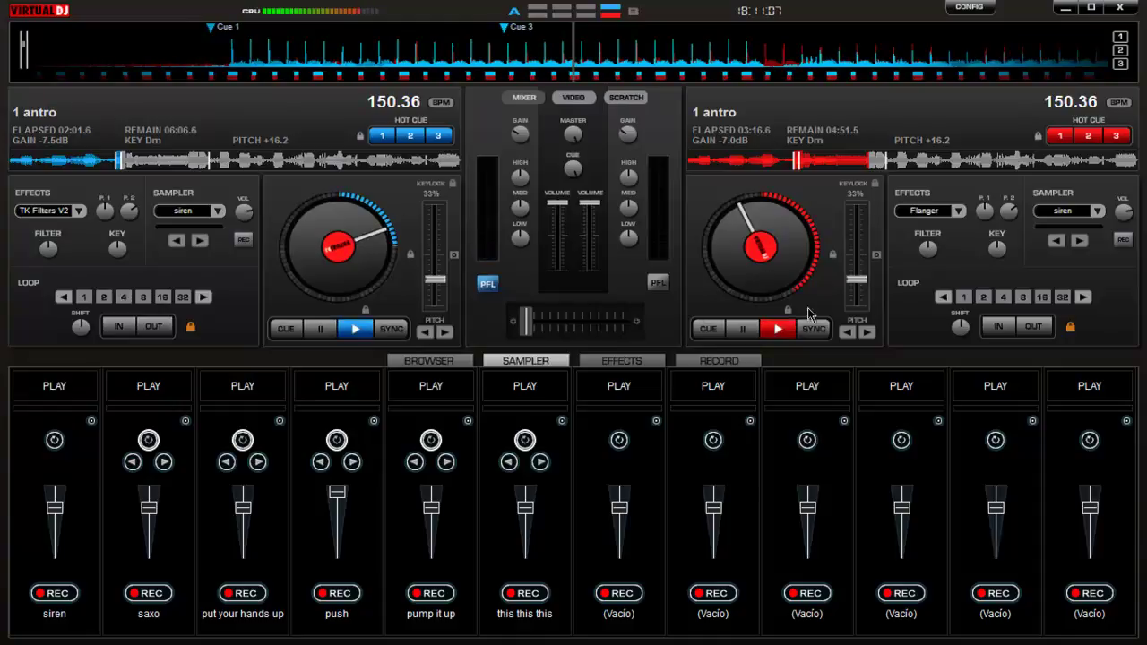
click(658, 283)
click(486, 284)
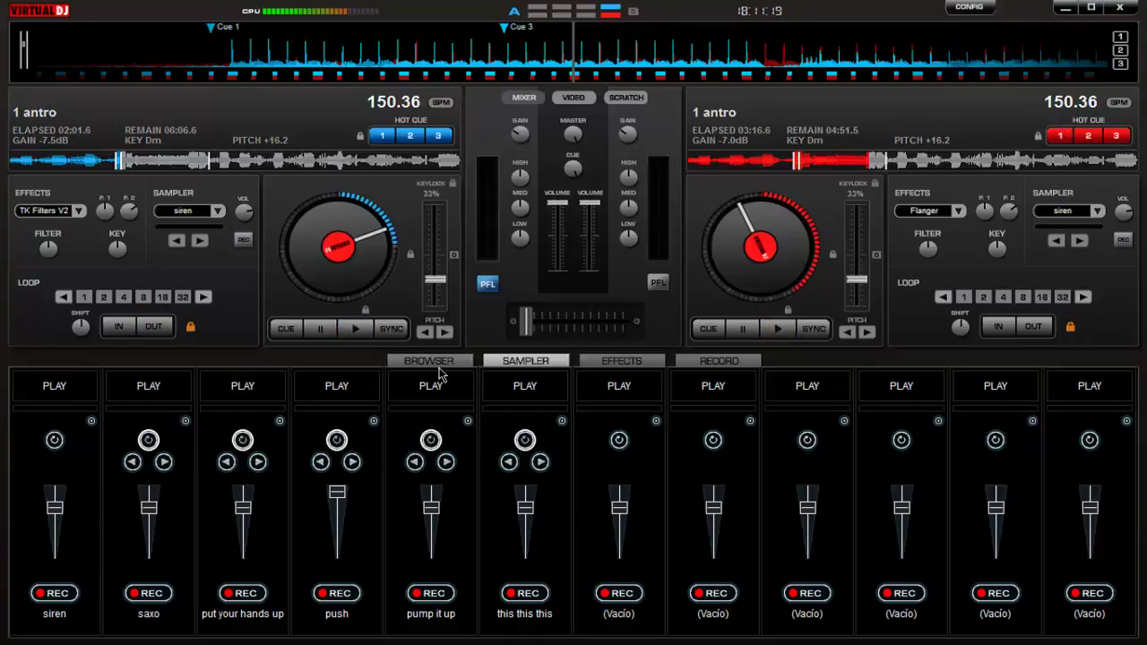
- Show the track browser, collapse and re-expand the Mi música folder, and open its Nueva carpeta (3) subfolder
click(436, 363)
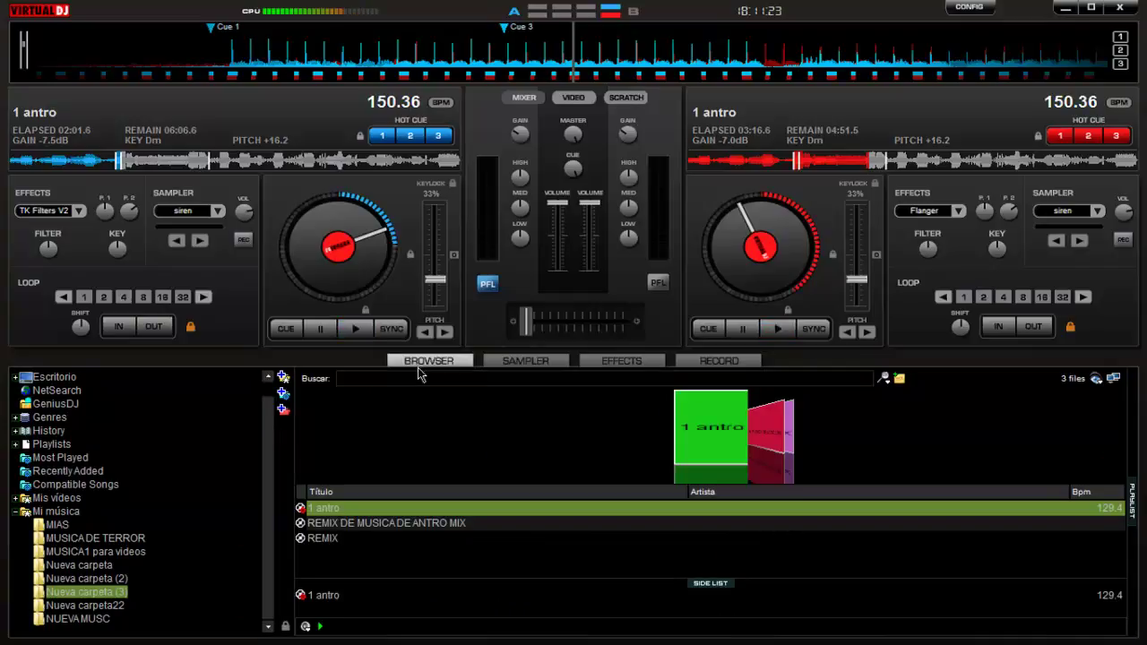
click(59, 514)
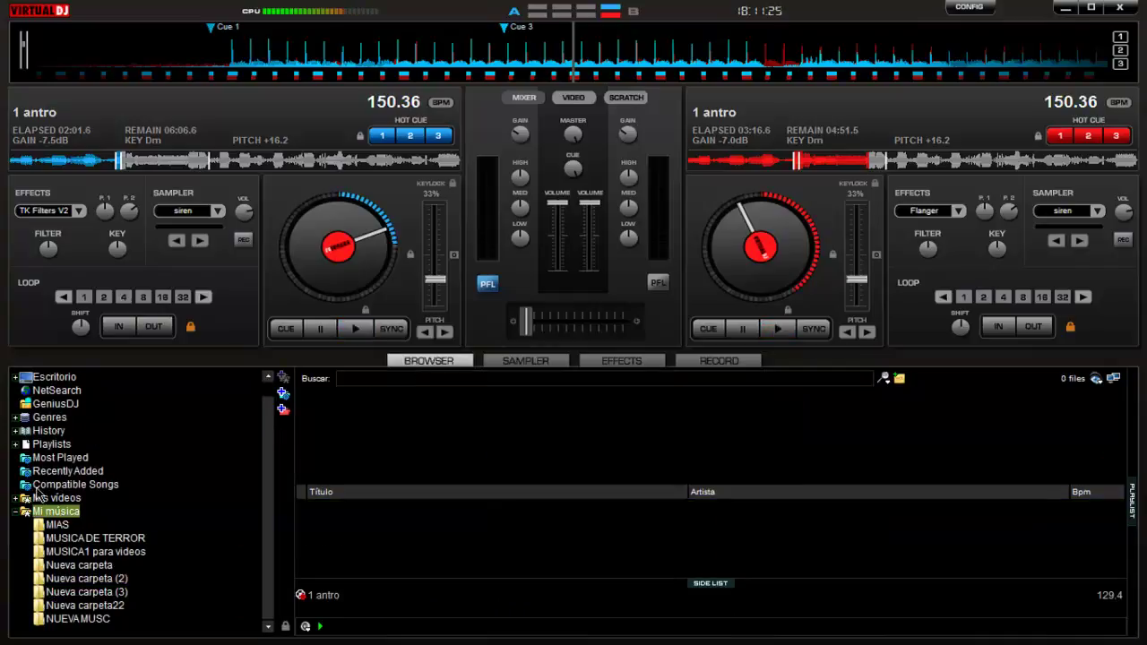
double_click(36, 513)
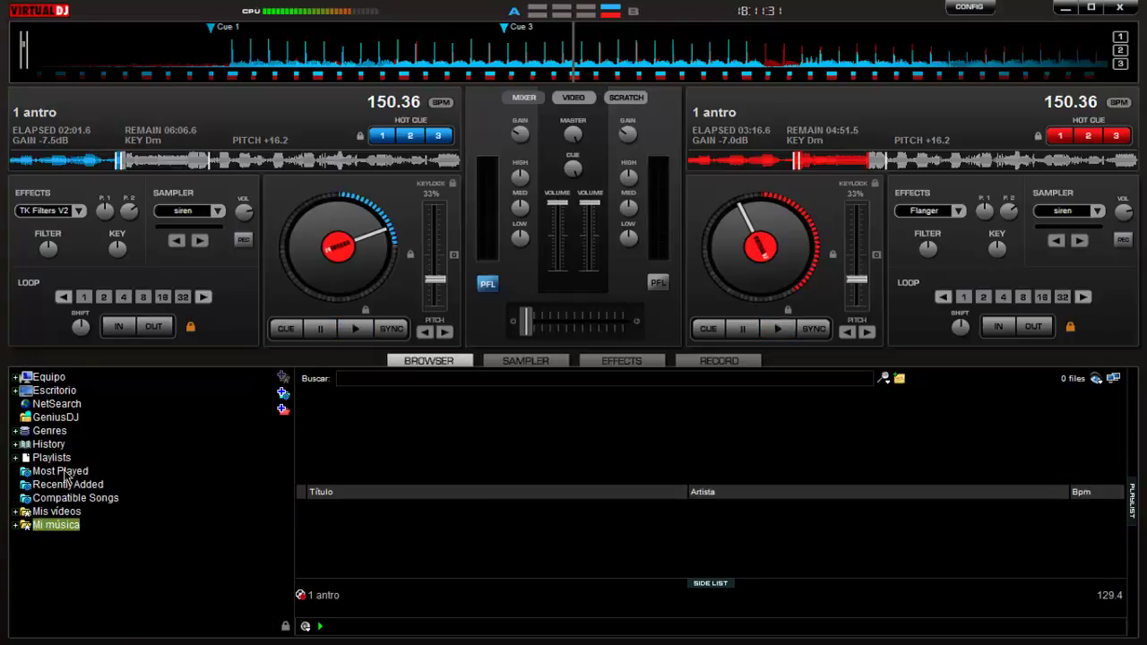
double_click(66, 534)
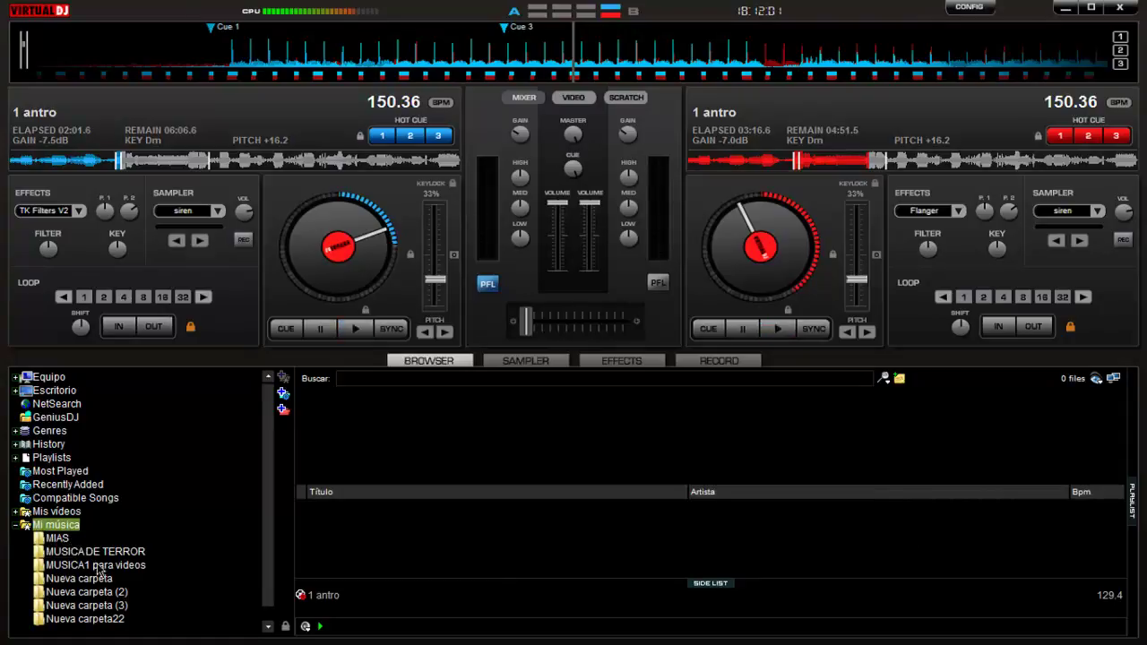
click(116, 605)
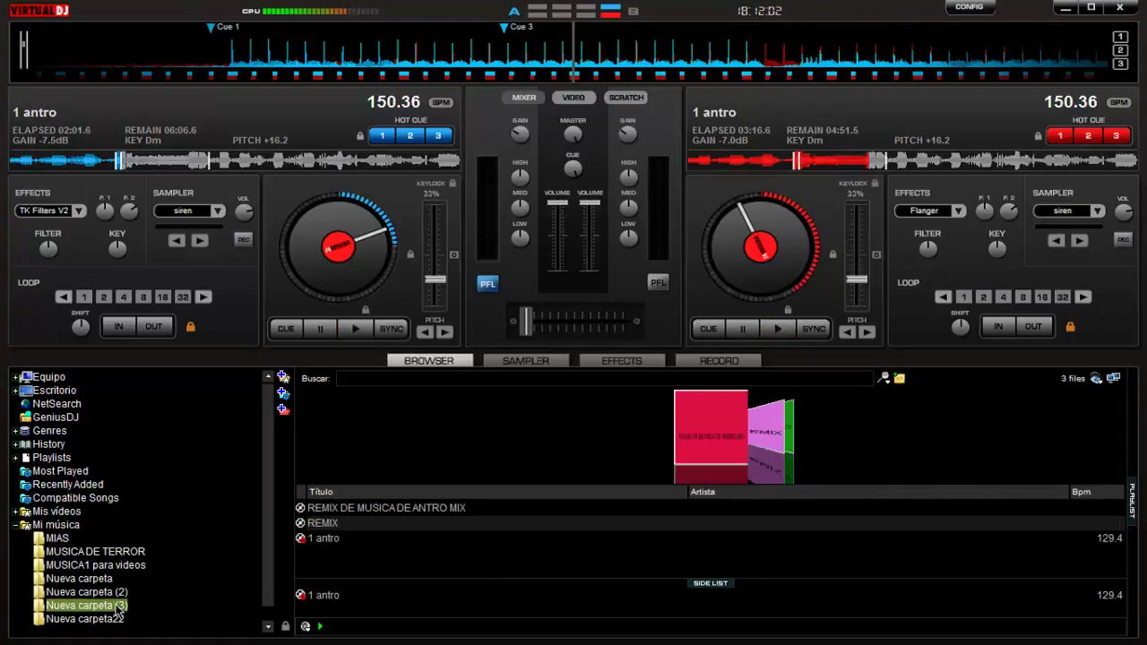
- Load the track "1 antro" onto deck 1 and "REMIX" onto deck 2
click(322, 539)
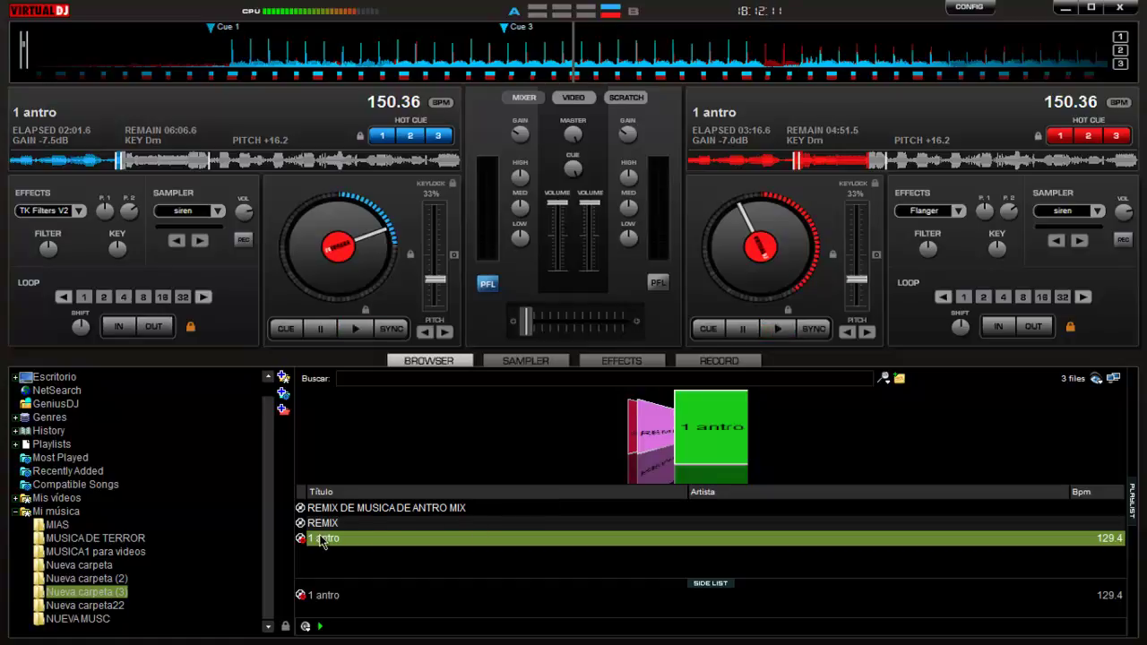
drag(340, 236, 357, 237)
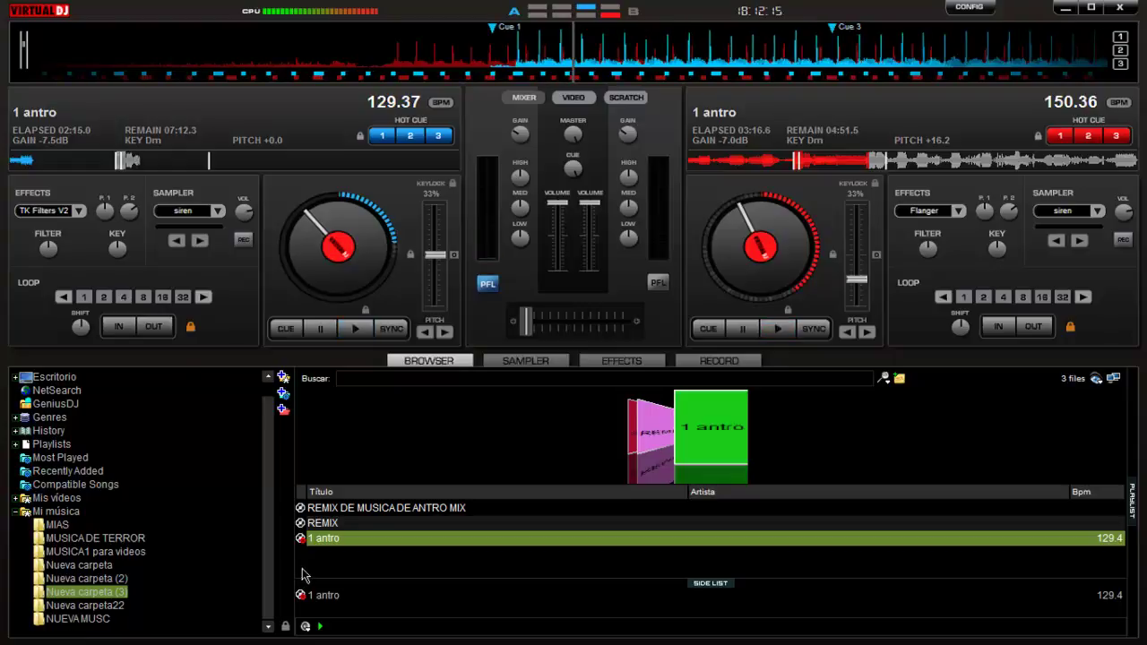
drag(323, 523, 833, 244)
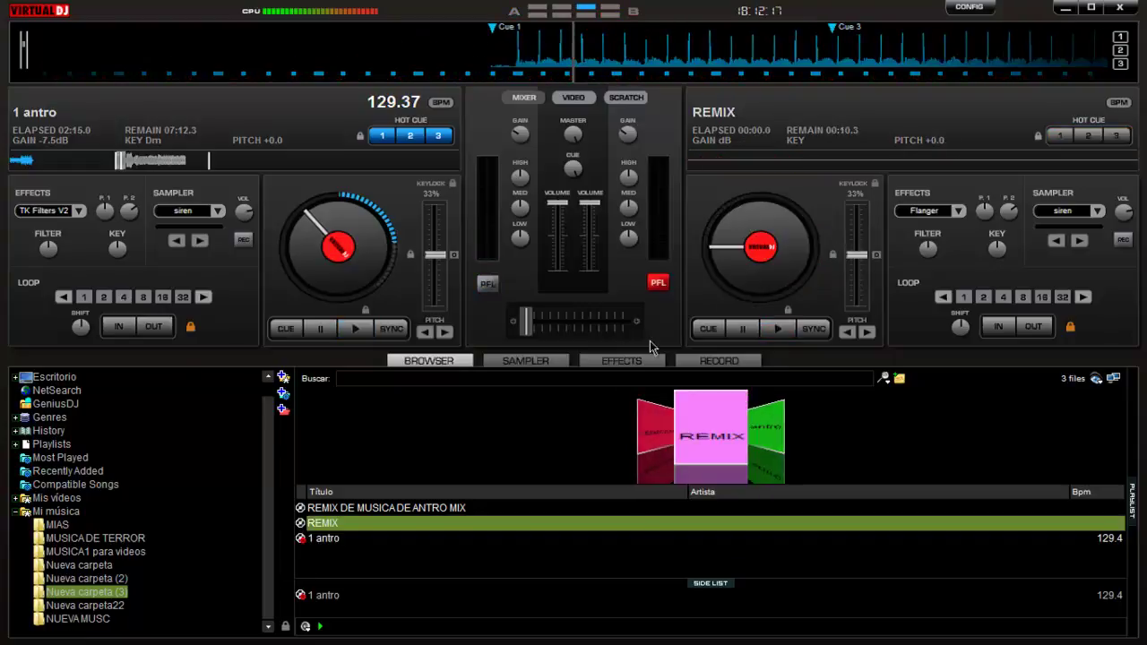
- Review the sampler's sample slots and the list of sound effects
click(520, 362)
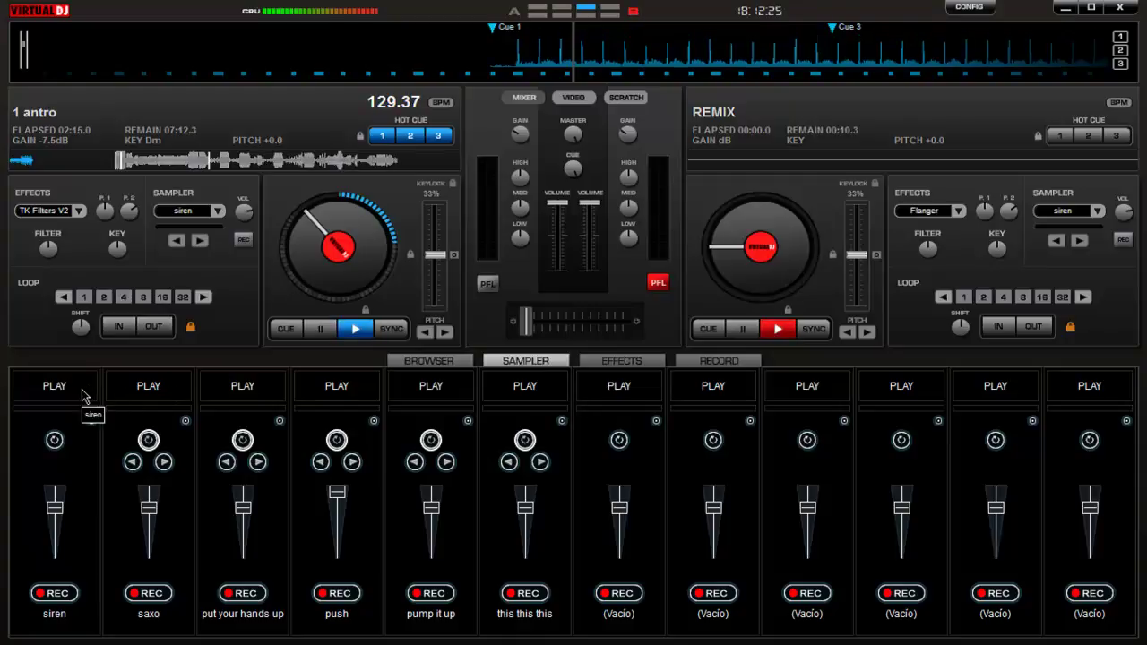
click(81, 397)
click(215, 404)
click(334, 391)
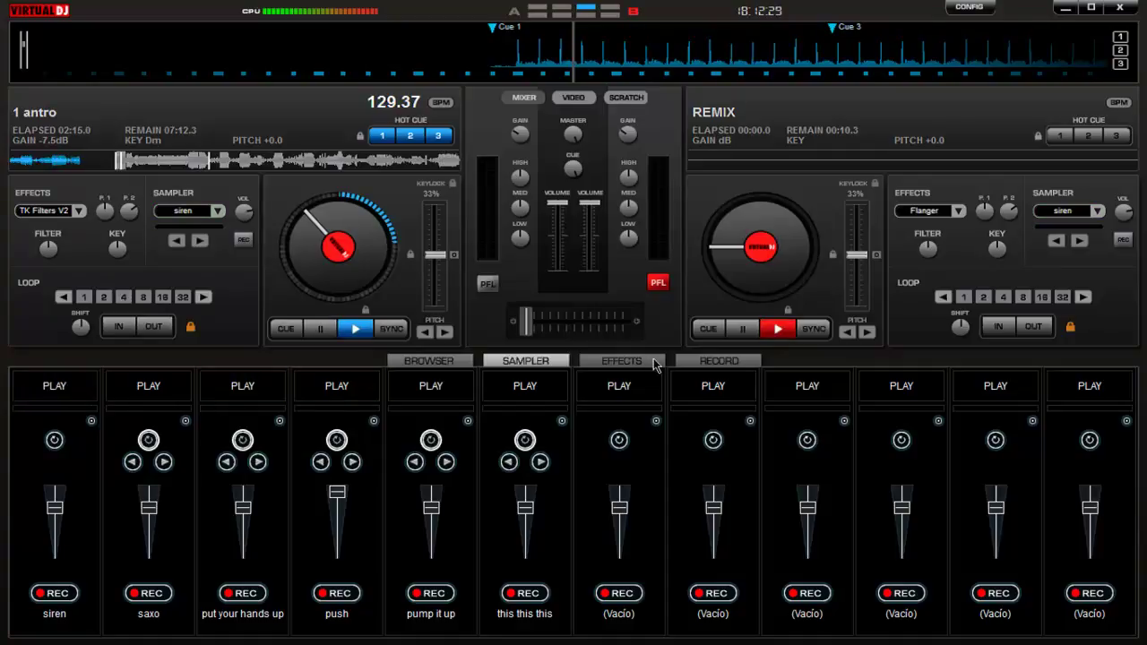
click(643, 361)
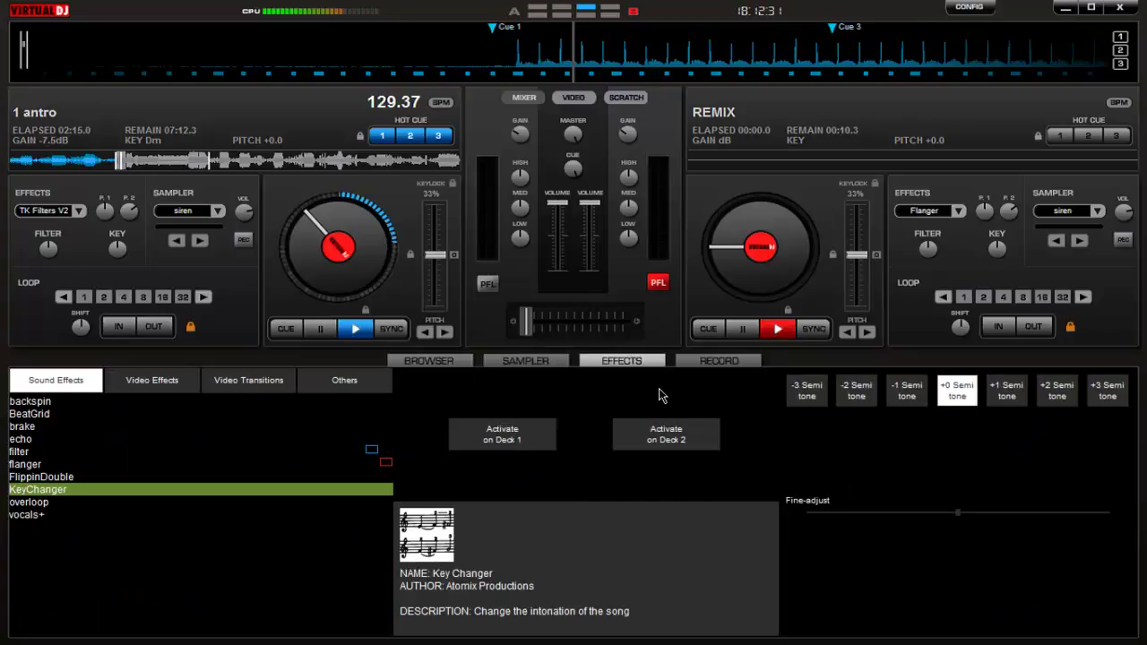
- Open the audio recording configuration, and view and cancel its output file selection
click(706, 360)
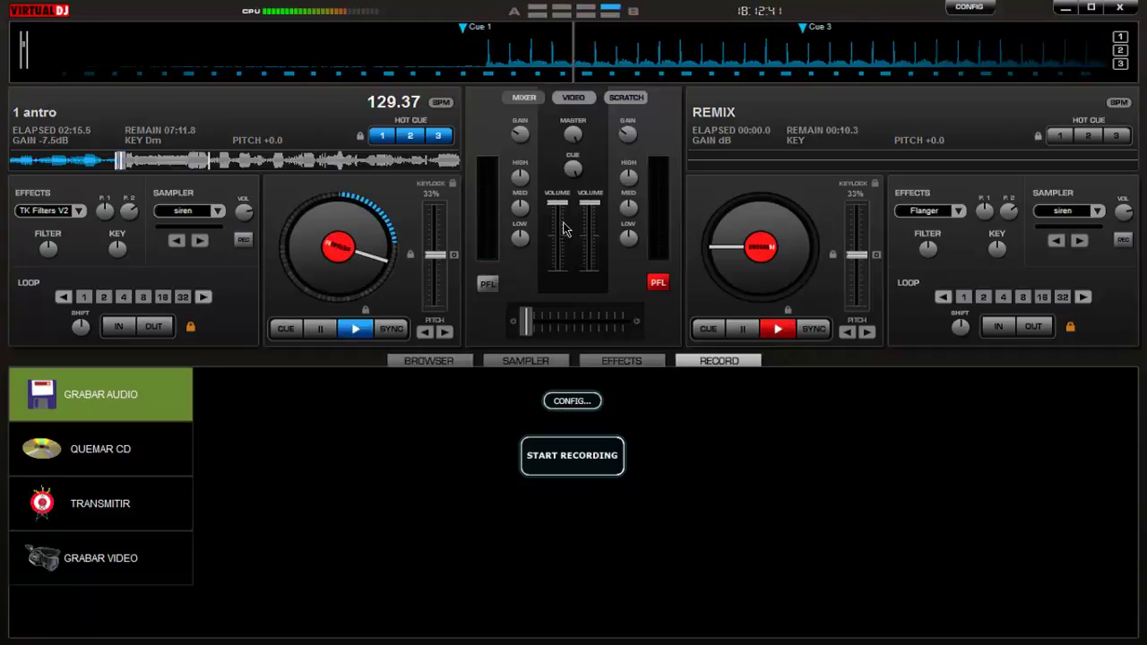
click(579, 405)
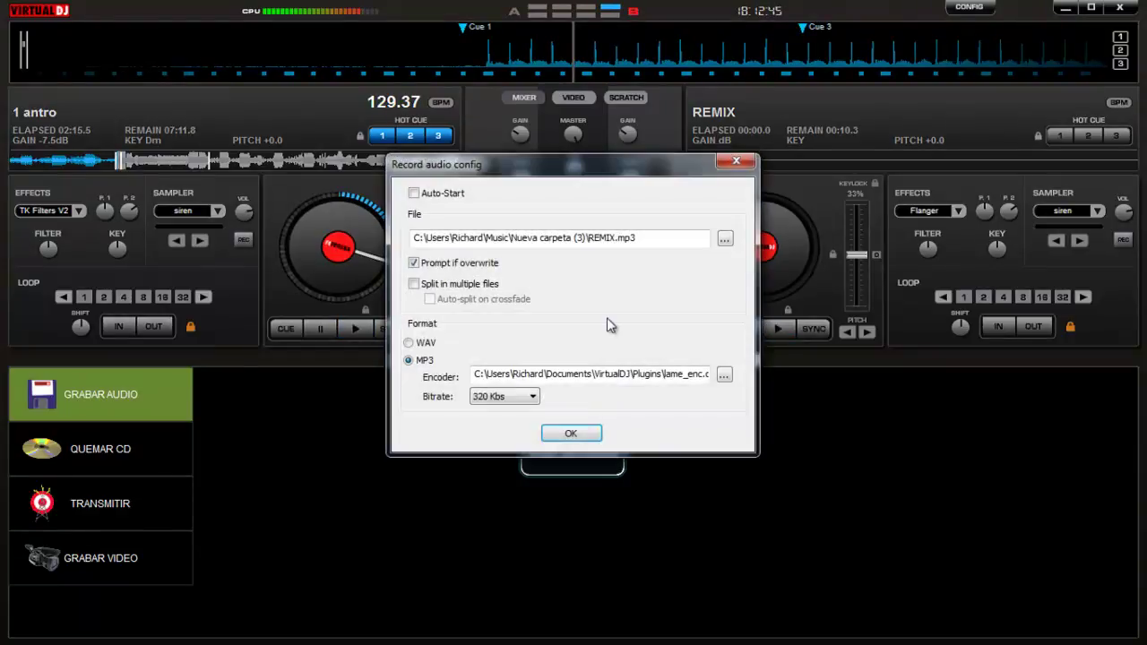
click(725, 240)
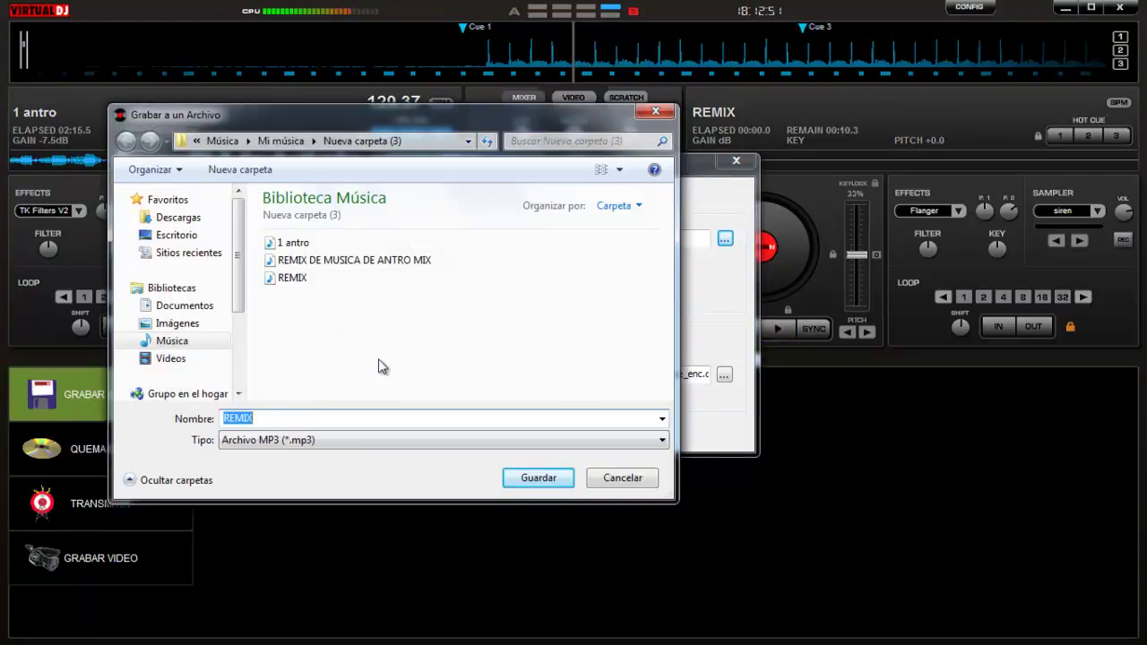
click(656, 112)
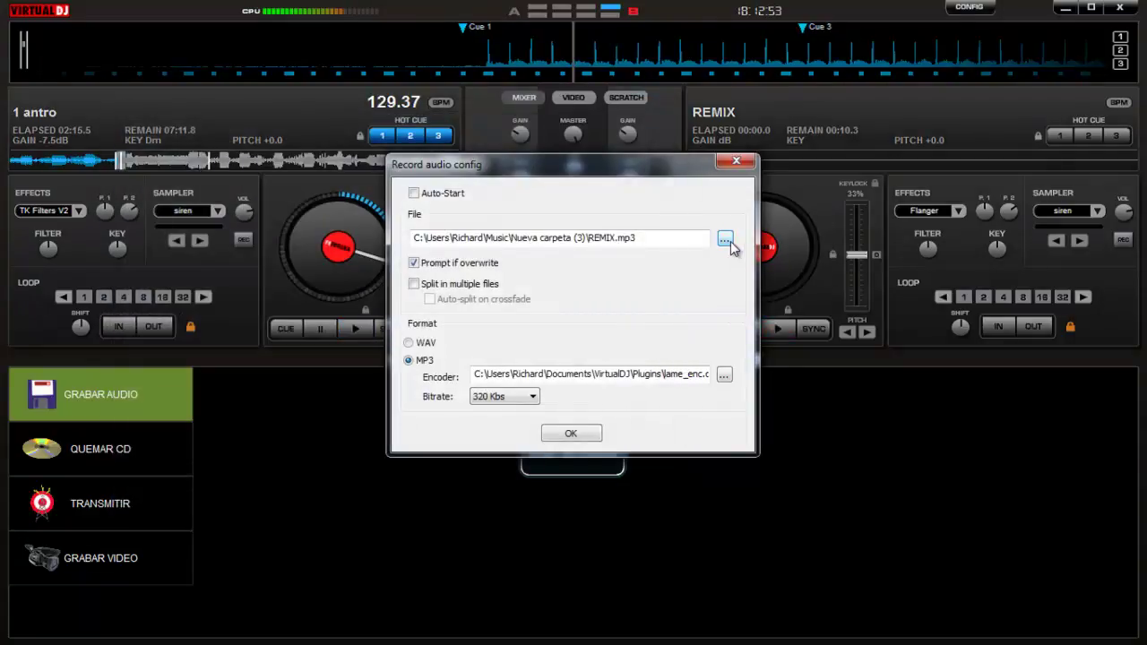
- Set the recording's output file to "remix estilo zakstox vizciu5" as MP3 in the Nueva carpeta (3) folder
click(731, 243)
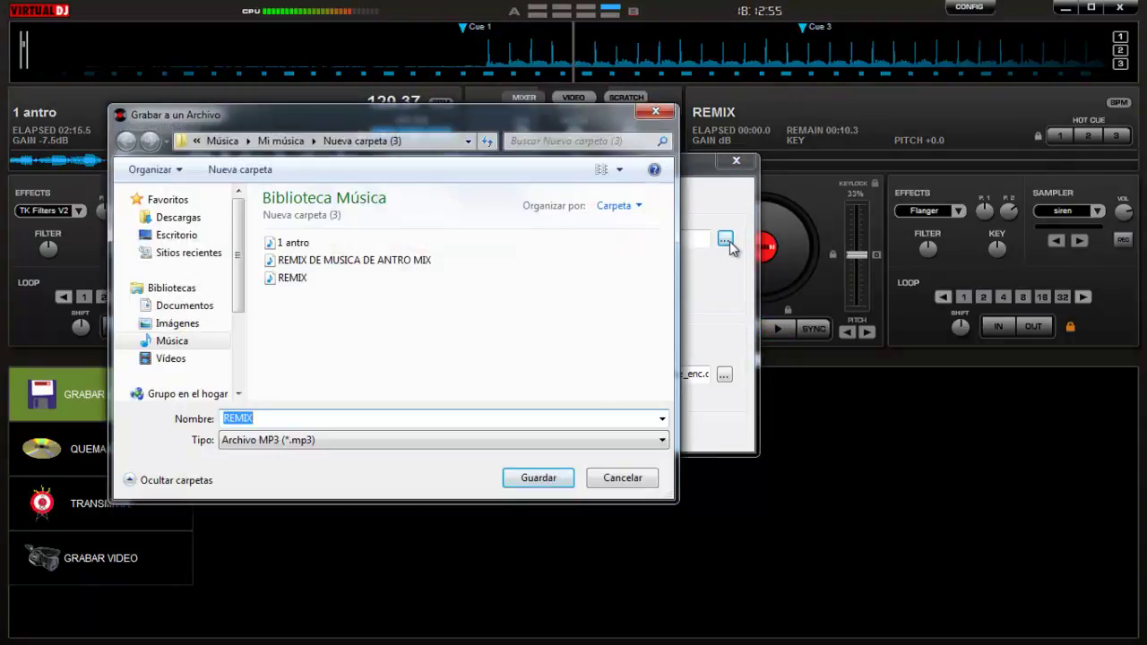
key(BackSpace)
text(remix estilo zajk)
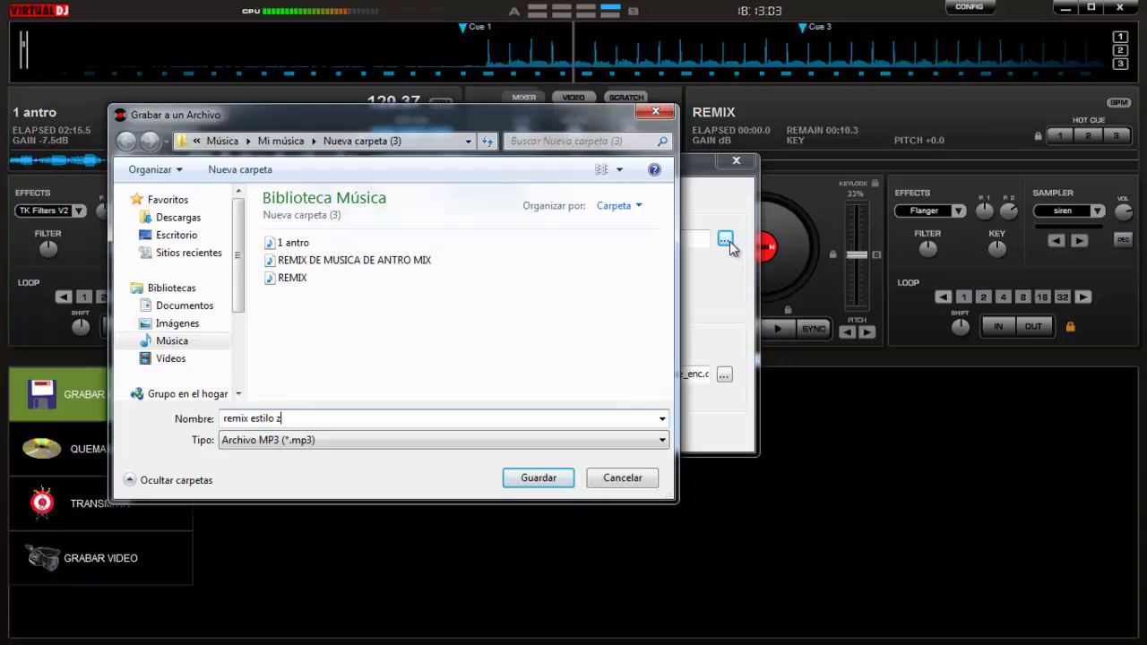
key(BackSpace)
key(BackSpace)
text(jo)
key(BackSpace)
key(BackSpace)
text(kstox)
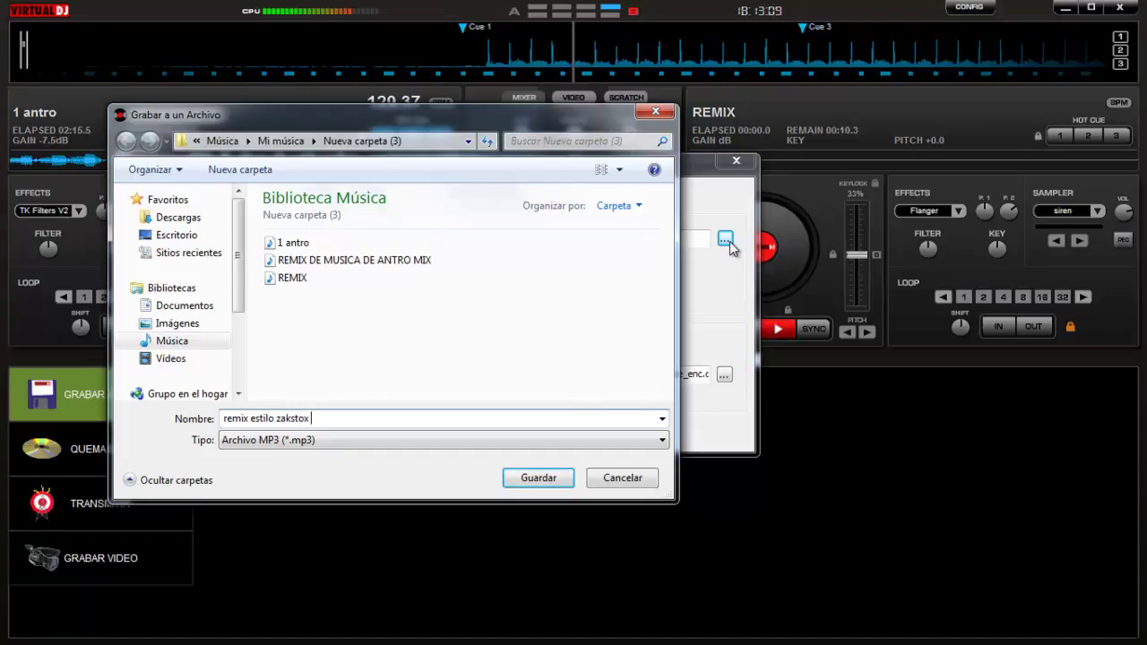
text( vizviu5)
click(532, 481)
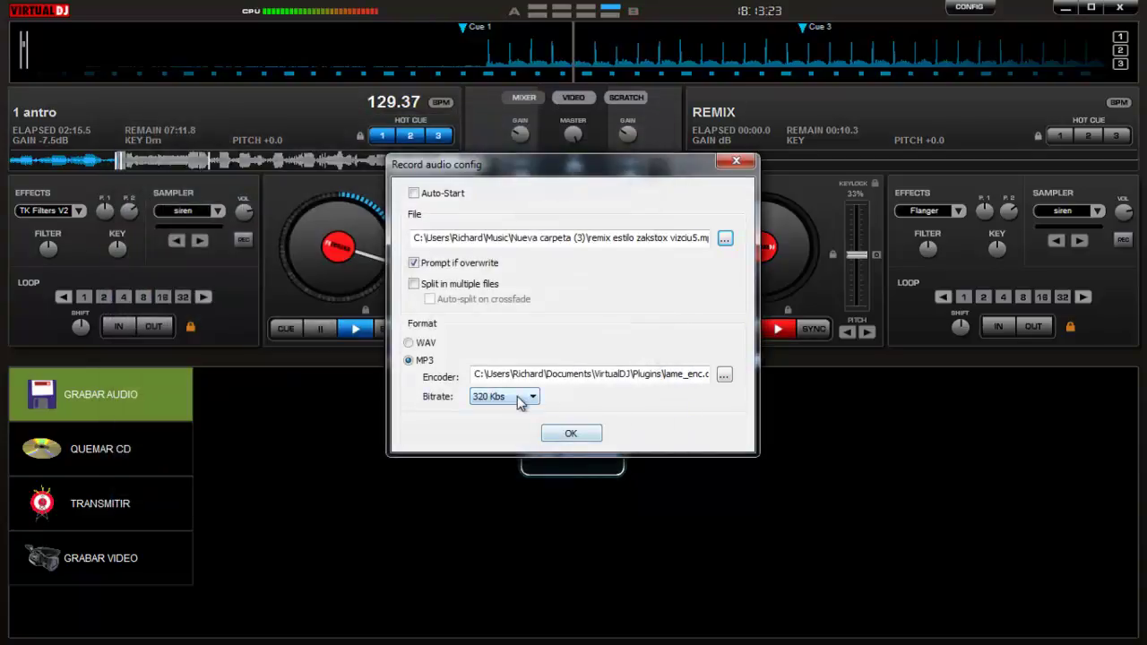
- Change the MP3 bitrate to 160 Kbs and back to 320 Kbs, and accept the recording configuration
click(518, 400)
click(512, 476)
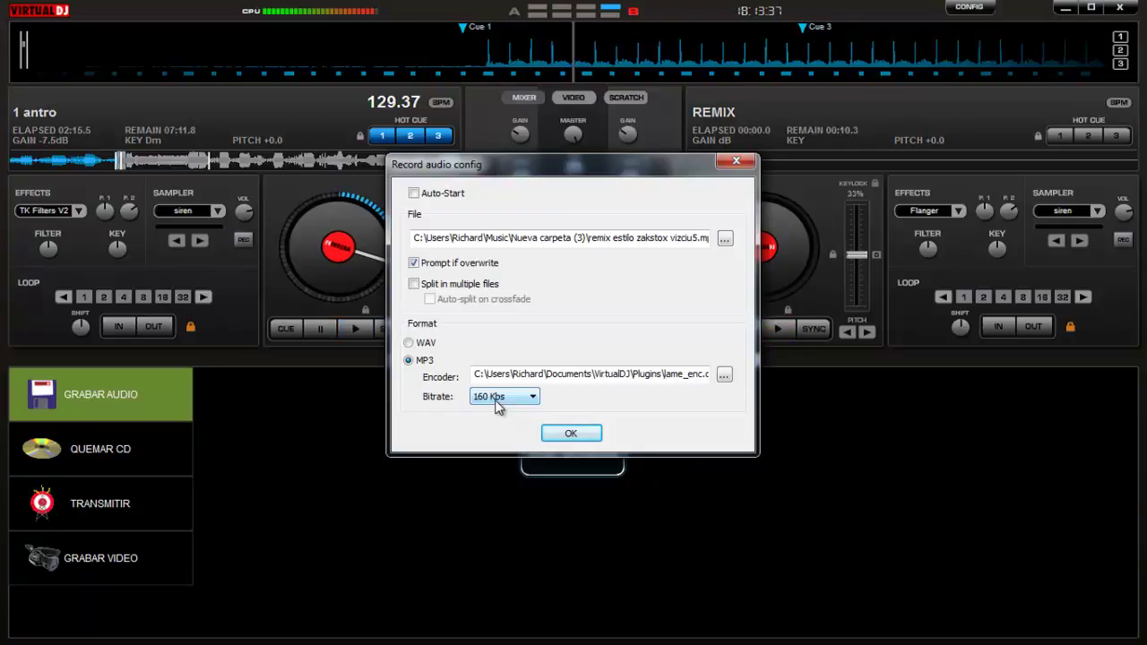
click(498, 406)
click(491, 564)
click(562, 436)
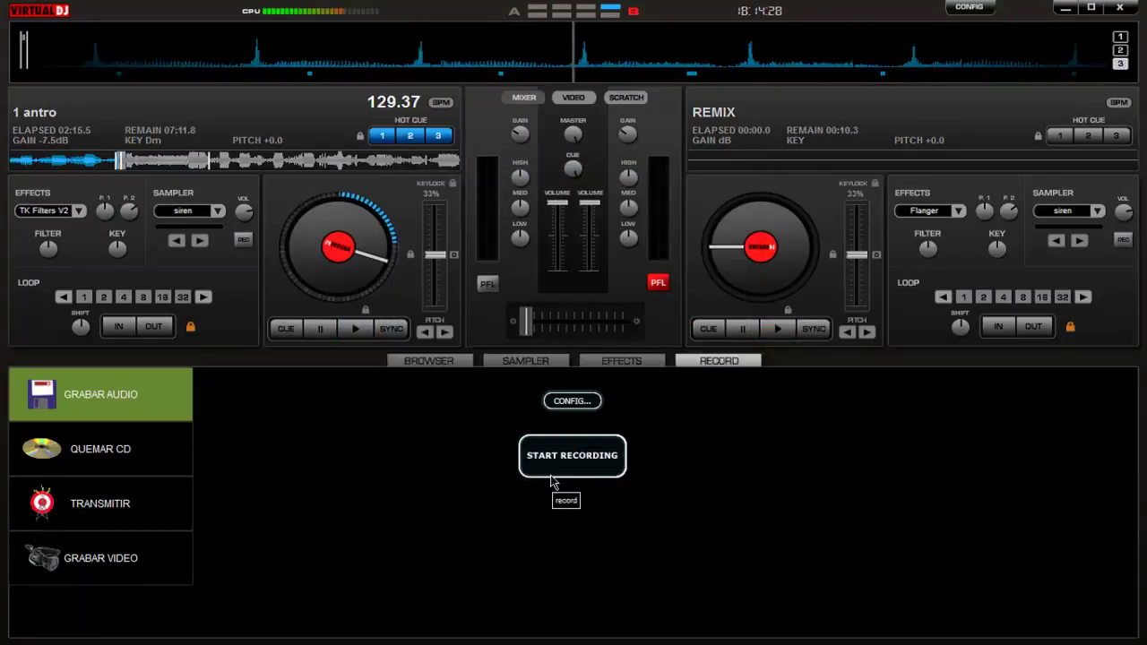
- Record the audio while deck 1 plays, pause the deck, and stop the recording
click(568, 467)
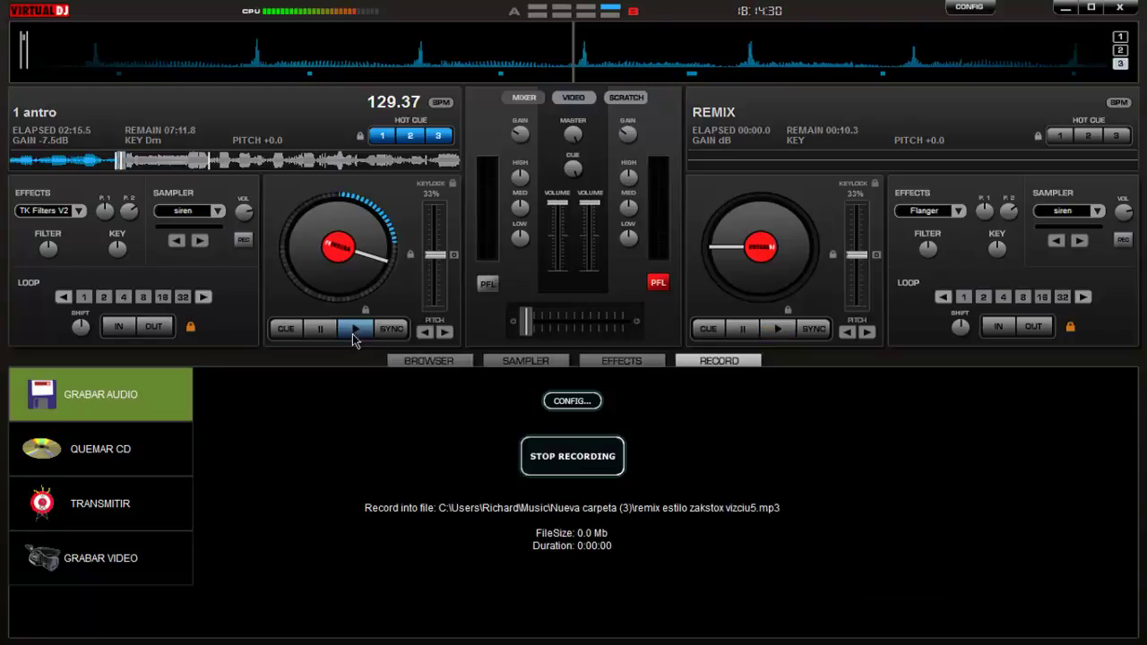
click(353, 328)
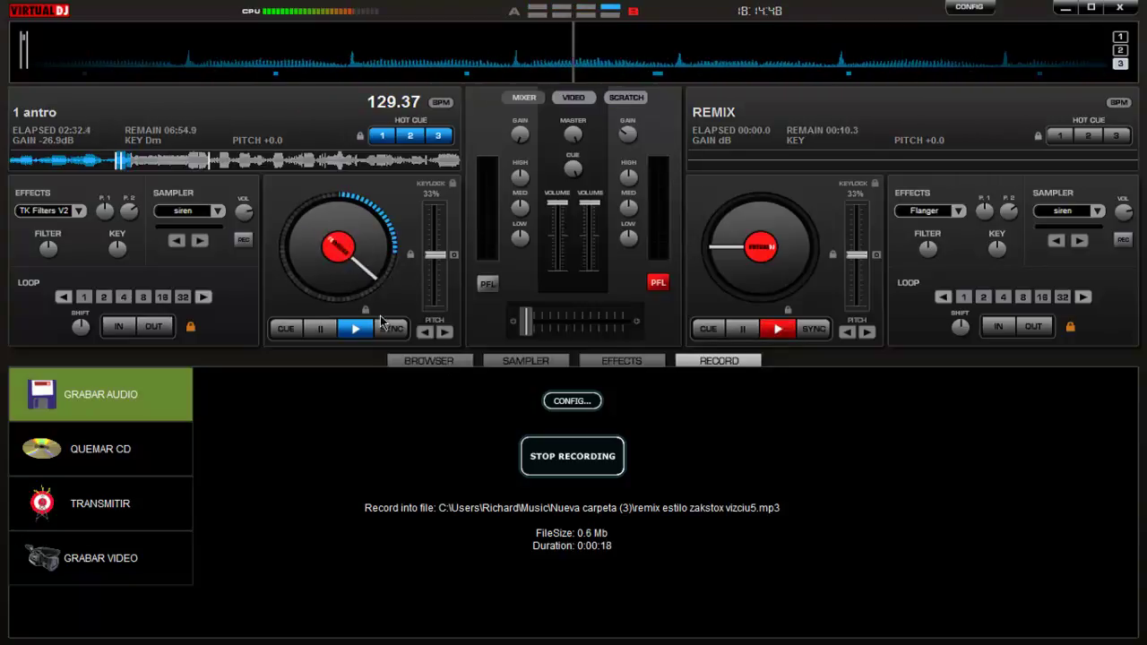
click(328, 330)
click(578, 461)
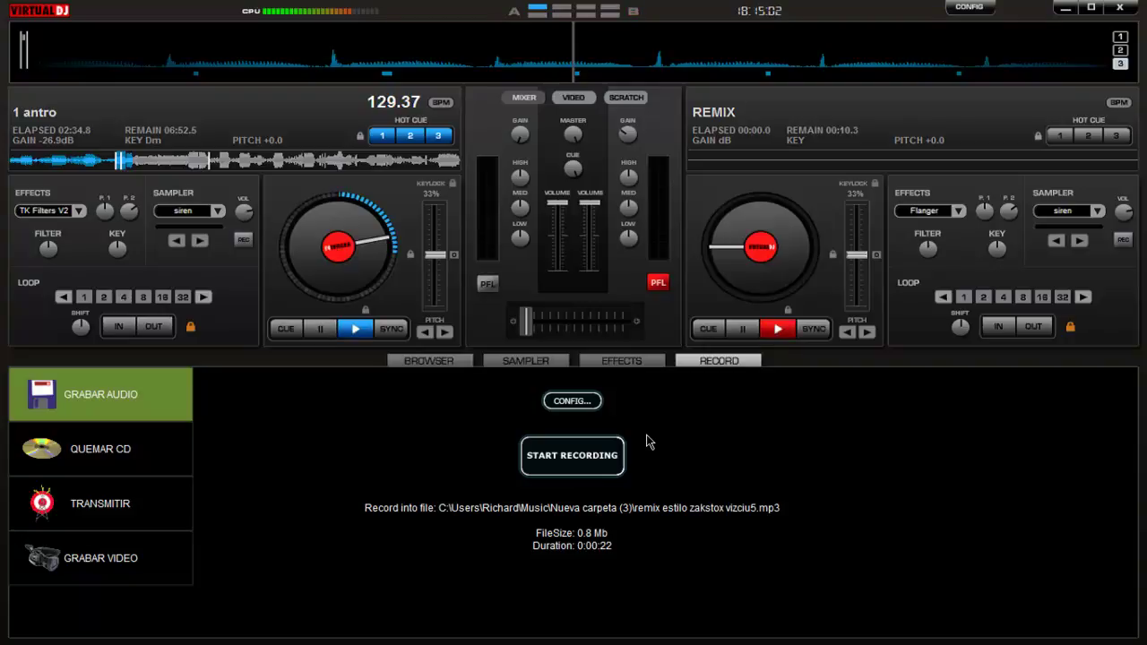
- Set the audio recording's output file to "remix estilo zakstox vizciu5fsdfsdghsdjuhfddd" as MP3 and accept the recording configuration
click(562, 405)
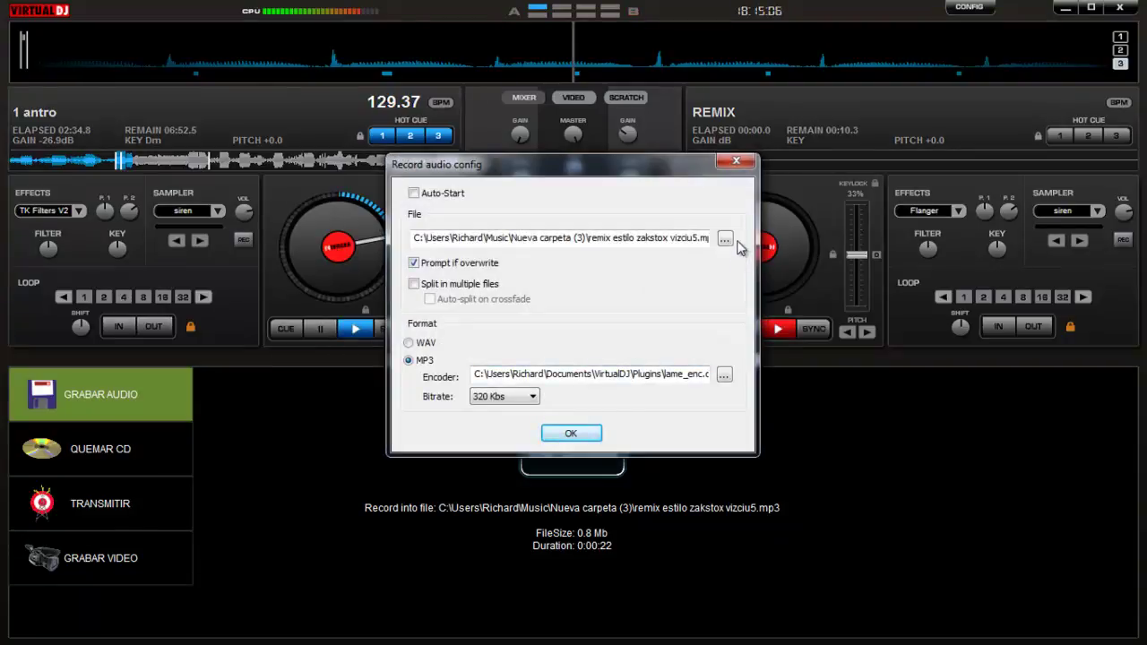
click(725, 239)
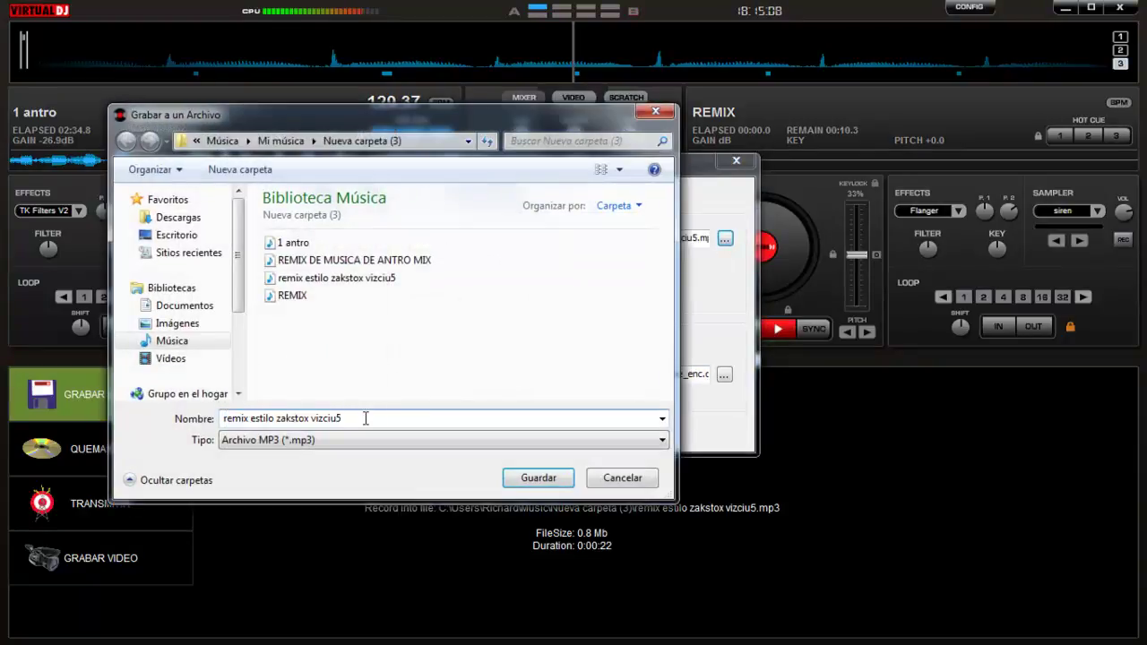
click(363, 418)
text(fsdfsdgfsdgfdsgfds)
click(538, 478)
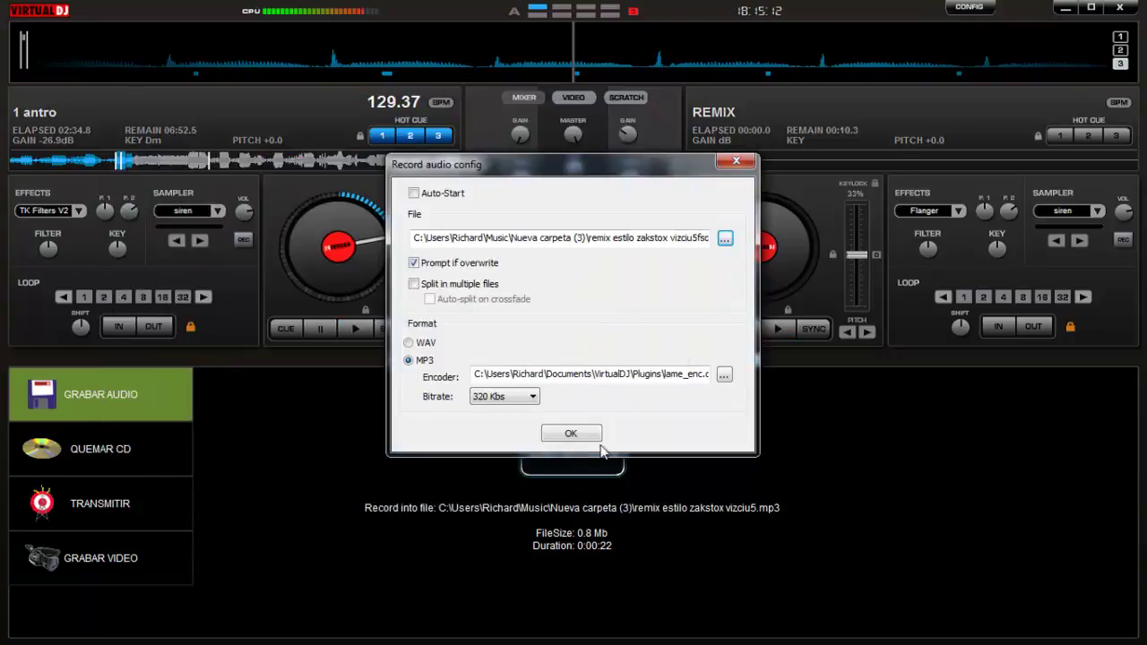
click(594, 435)
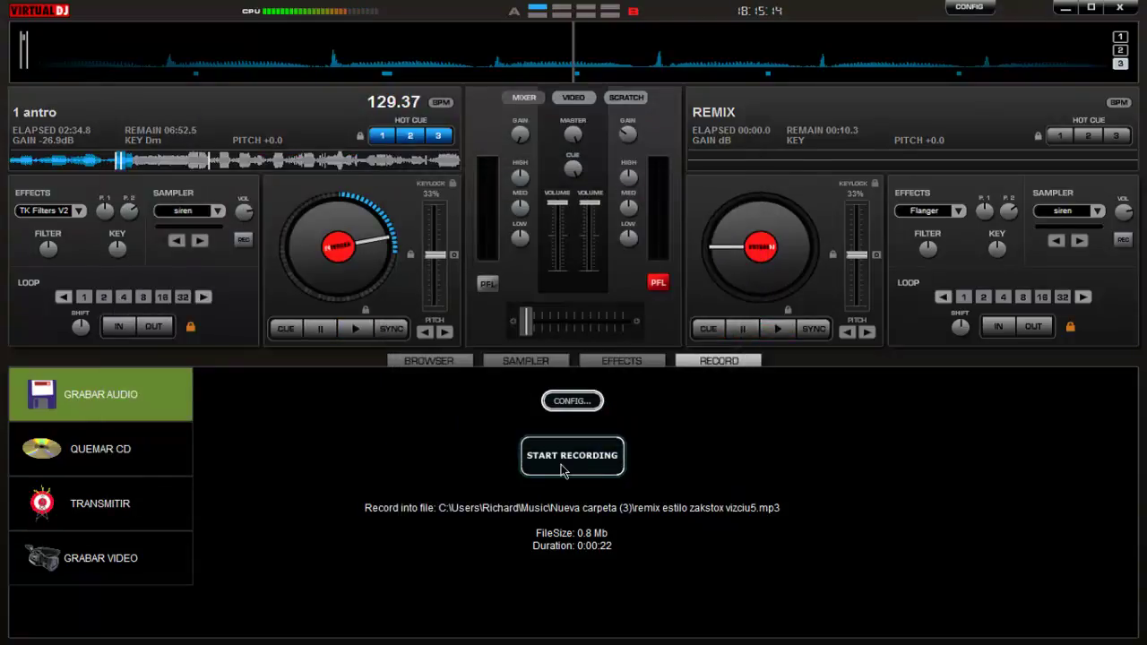
- Start recording the audio into the new file and stop it after about 4 seconds
click(568, 463)
click(568, 462)
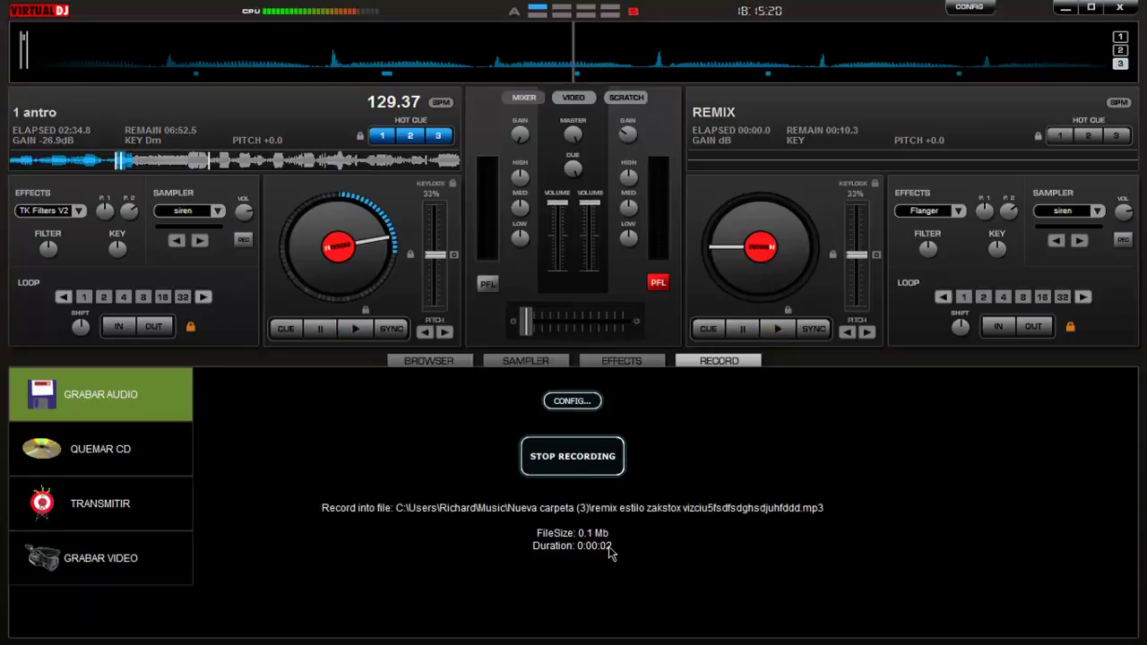
click(566, 461)
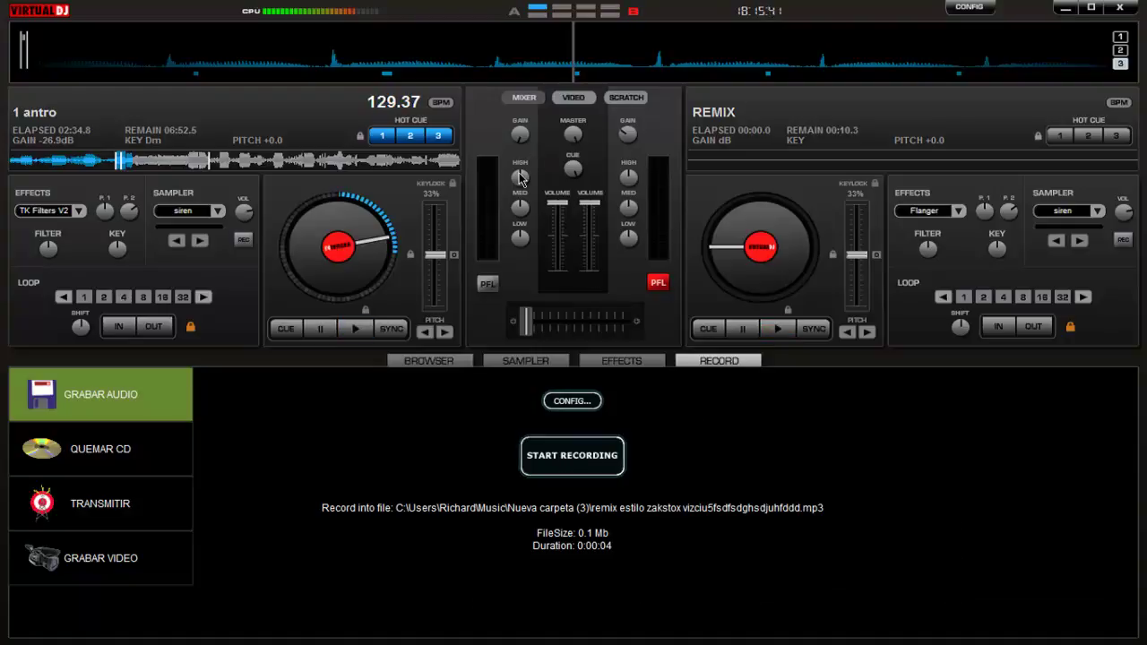
- Play the track on deck 1, adjust its mixer knobs, and return the track to its beginning
drag(521, 130, 458, 283)
click(354, 329)
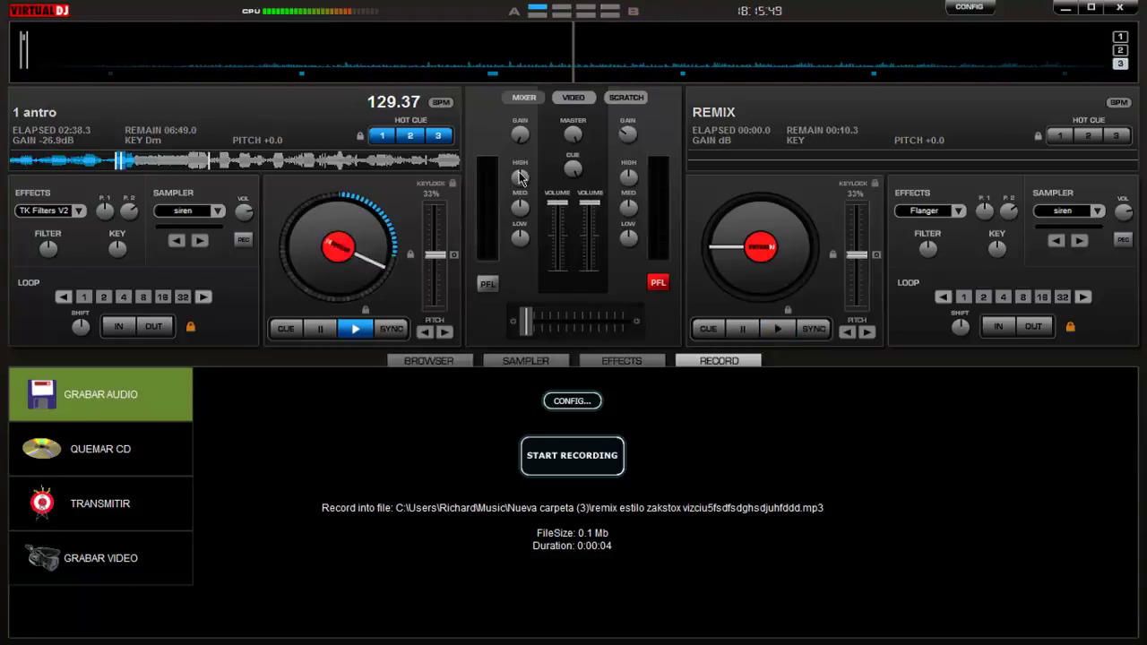
mouse_move(521, 177)
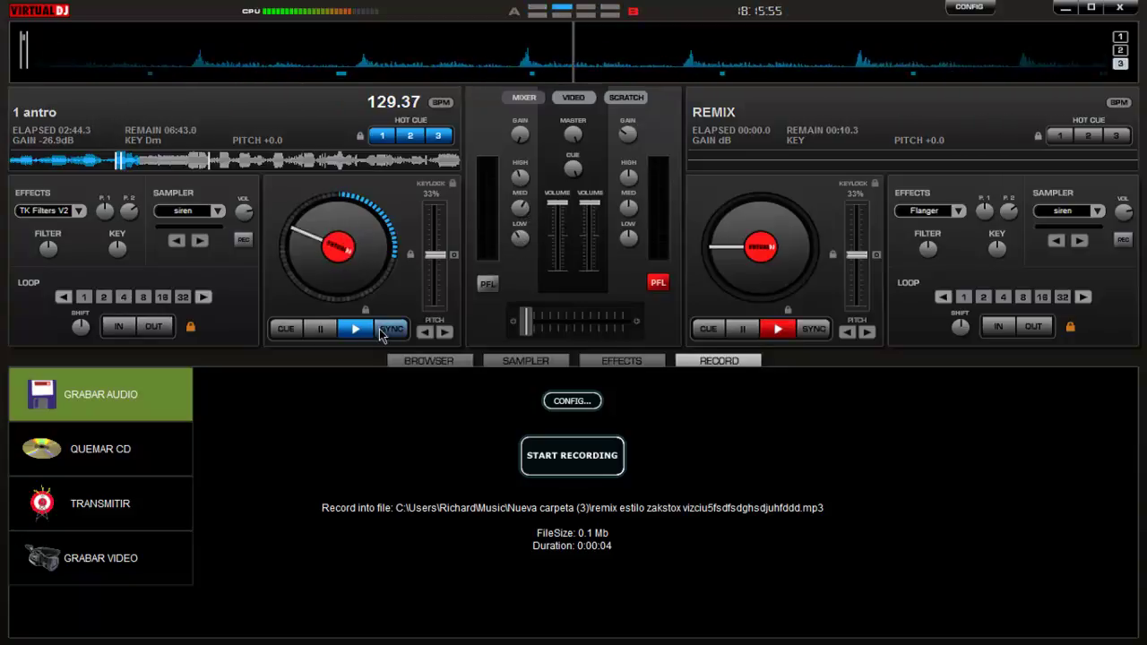
click(357, 329)
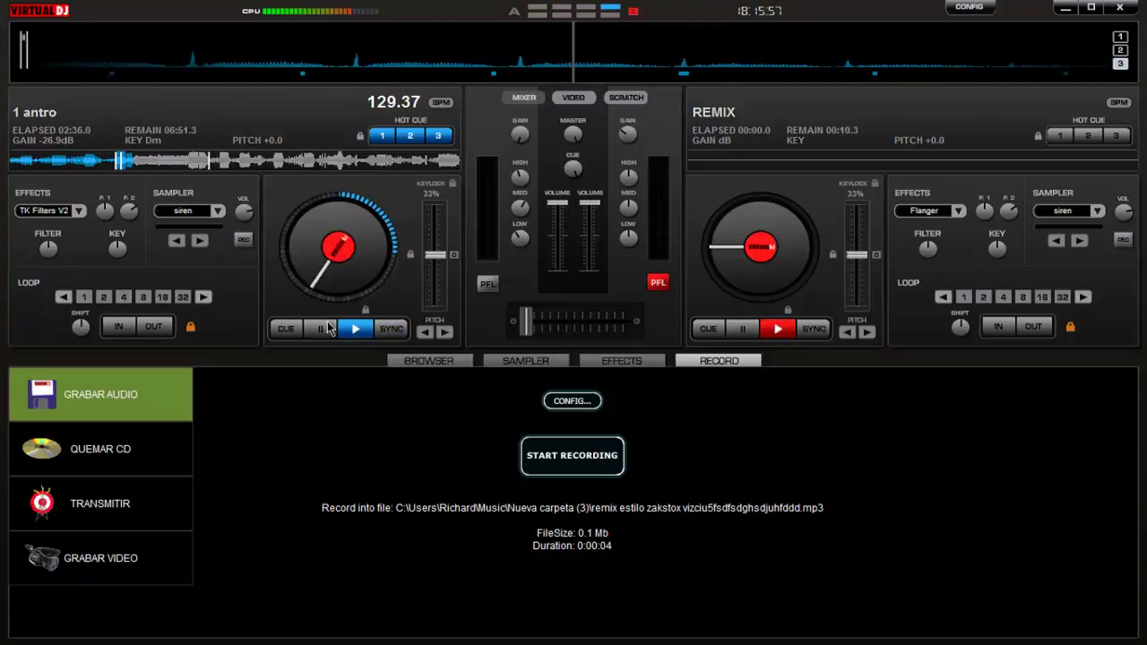
click(12, 163)
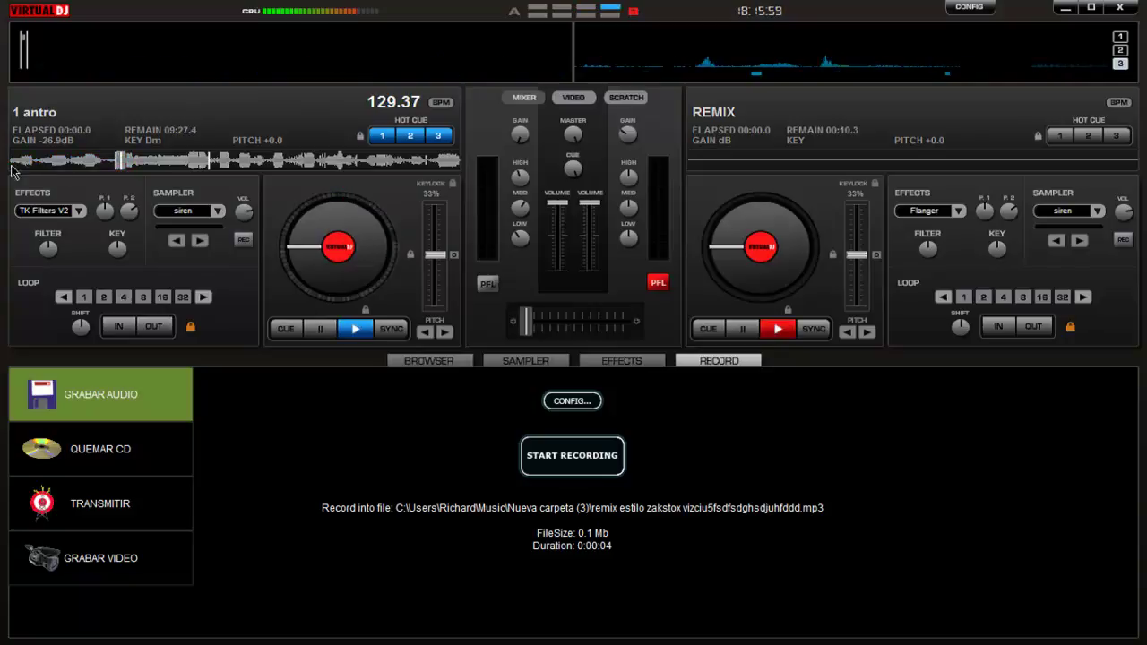
- Play deck 1 at pitch -20.3 with its gain raised to -10.4 dB, and change its pitch to +5.8
drag(435, 254, 435, 226)
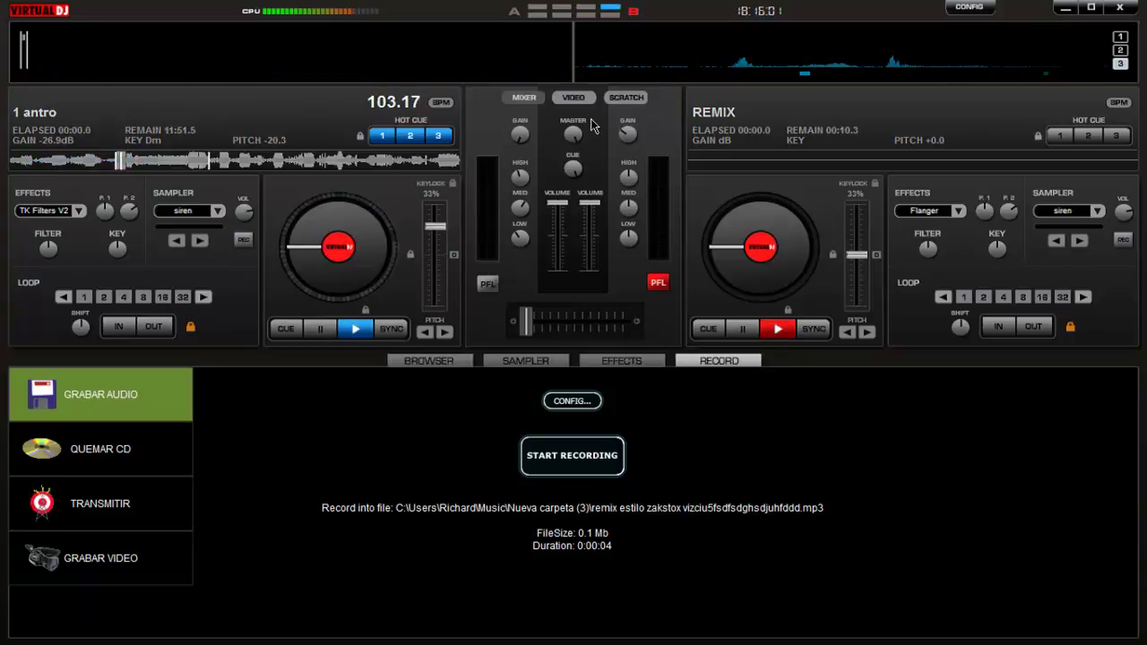
drag(521, 120, 516, 91)
click(356, 329)
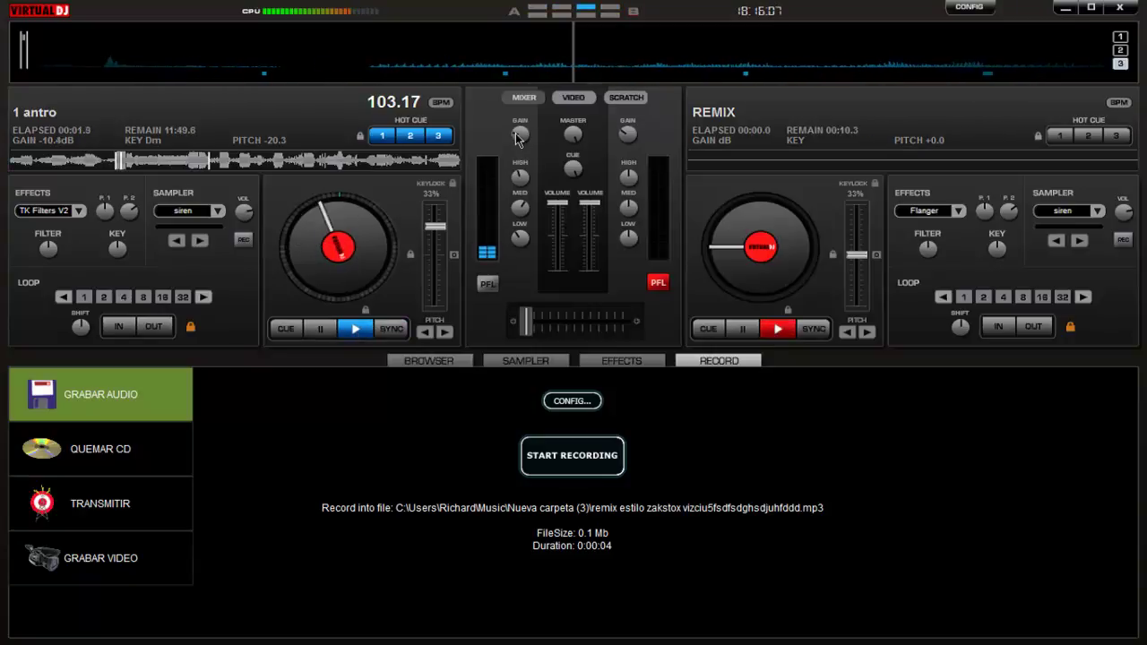
drag(434, 225, 434, 261)
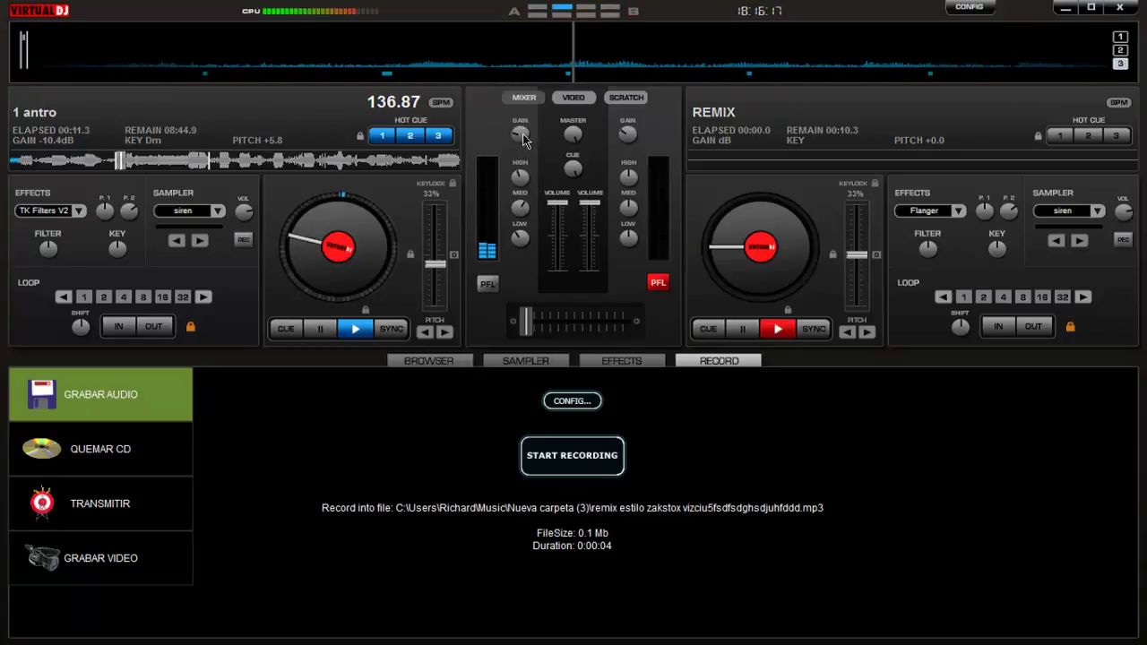
- Lower and restore deck 1's volume, set its pitch to +4.1, and jump back near the track's start
drag(560, 204, 558, 267)
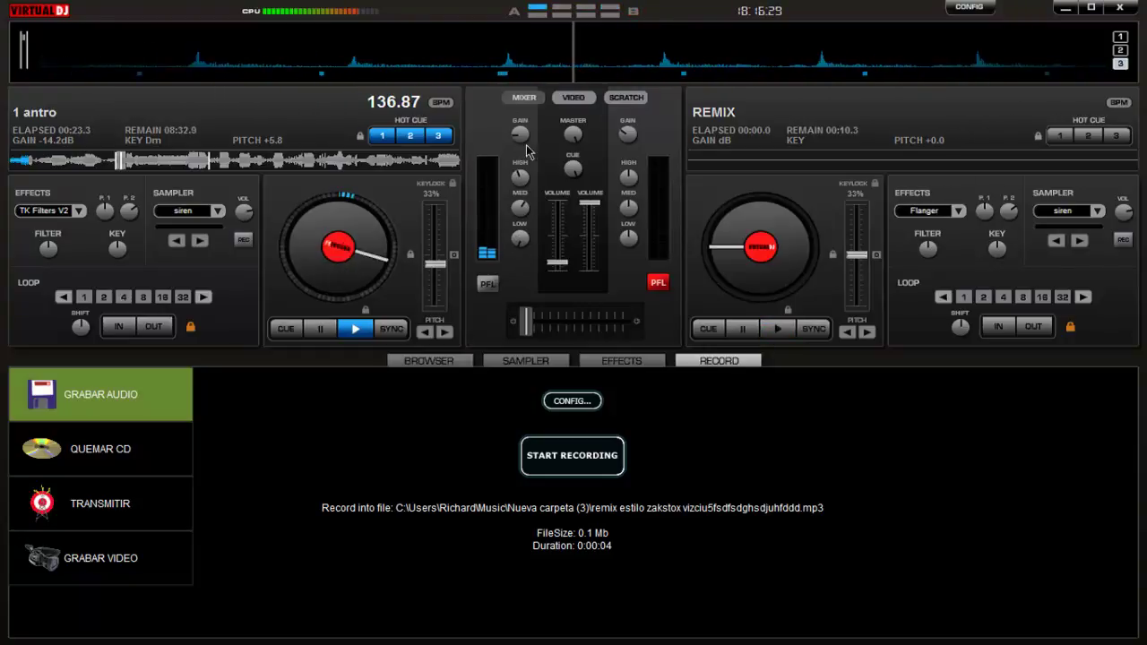
drag(556, 262, 558, 191)
drag(438, 264, 436, 261)
click(16, 154)
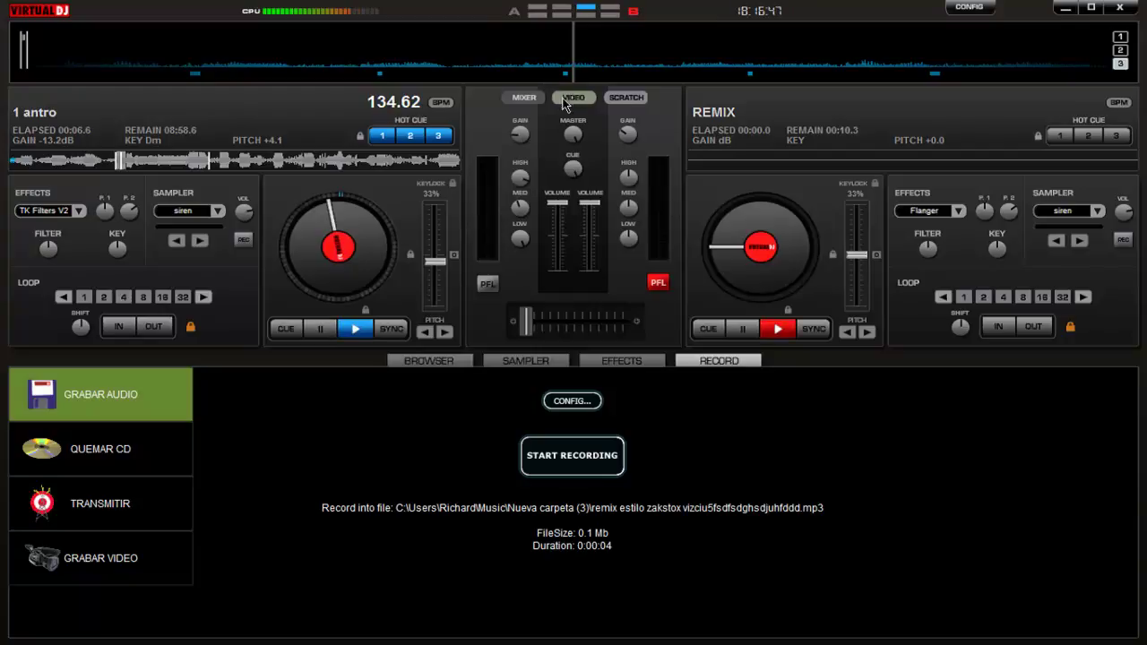
- Show the scratch controls together with the track browser and scratch deck 1's waveform by hand
click(621, 98)
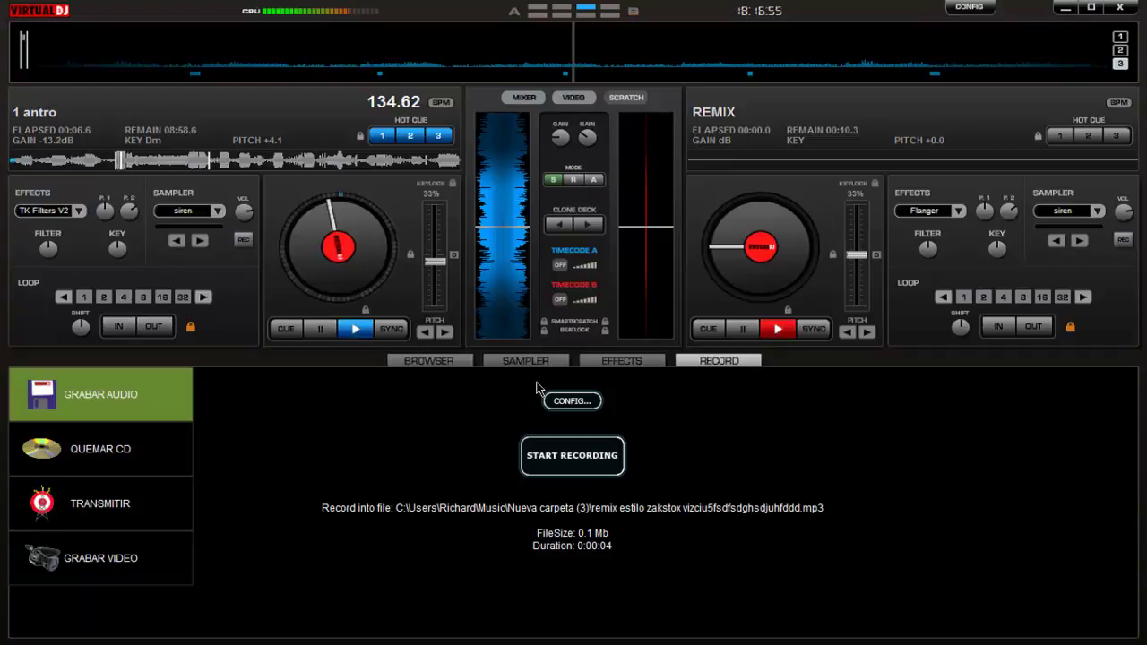
click(448, 363)
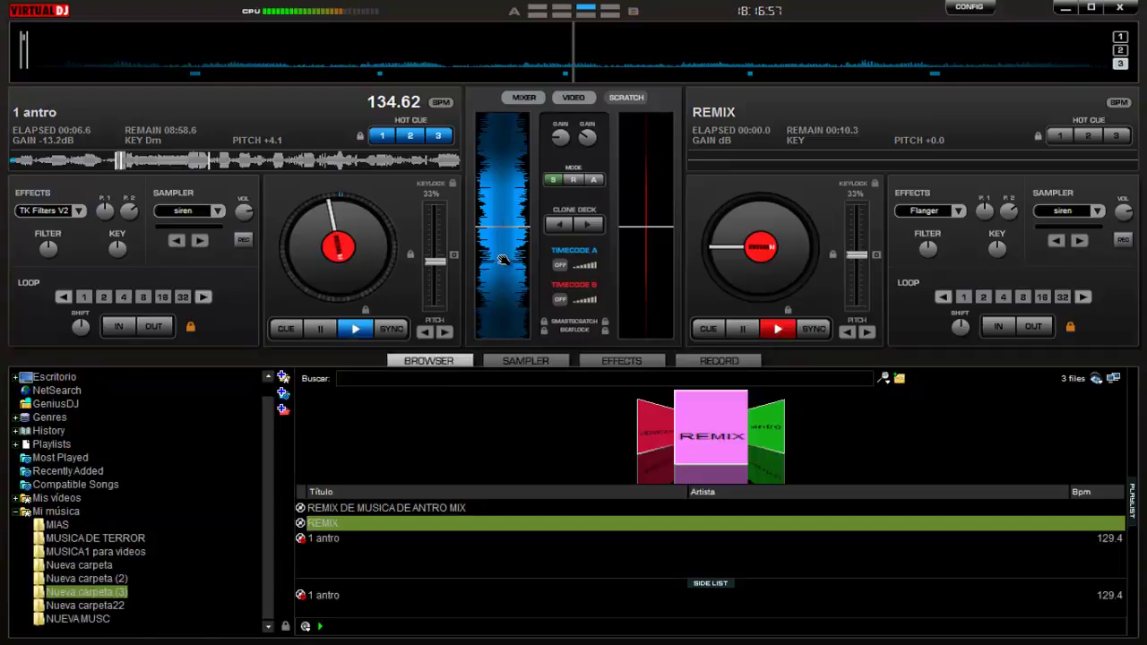
click(728, 361)
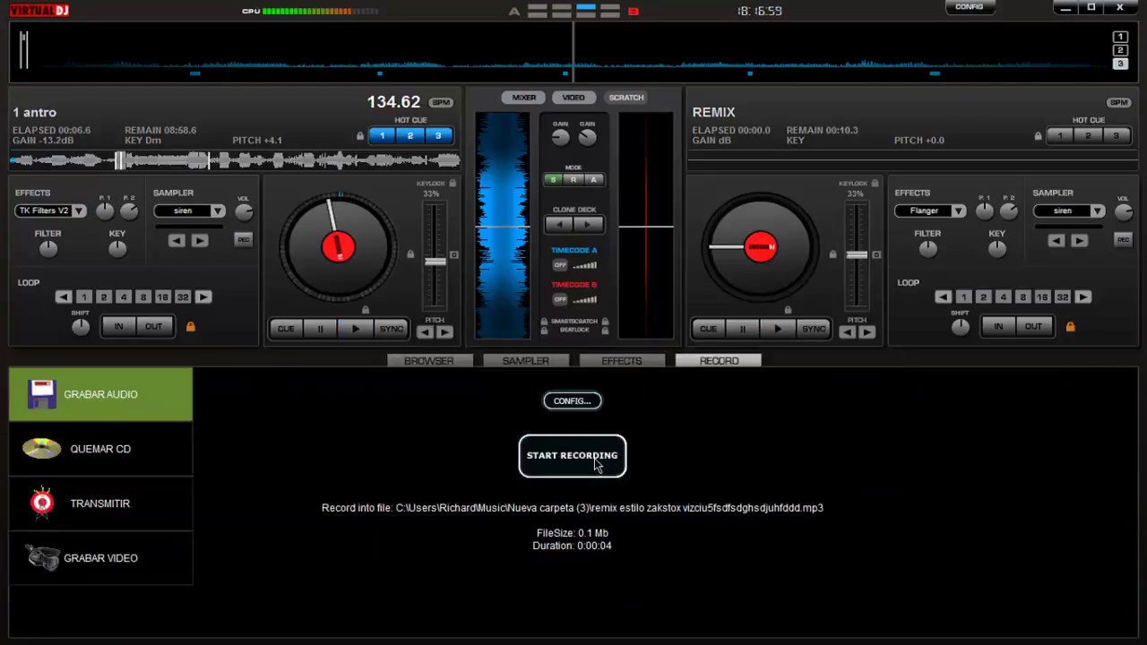
click(427, 362)
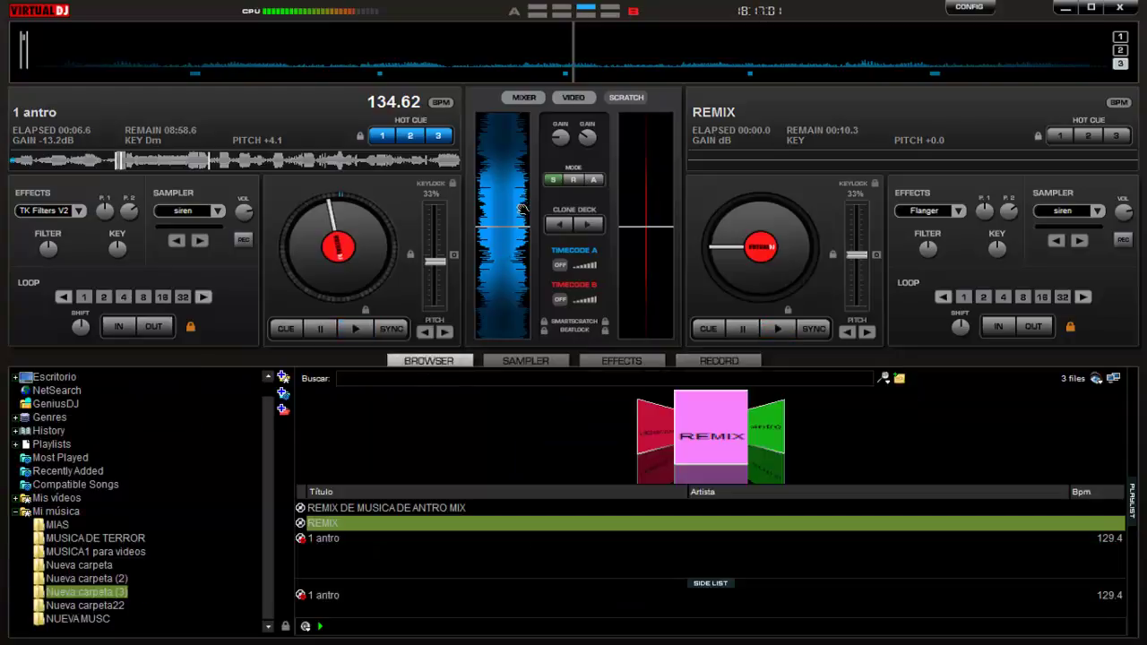
drag(512, 221, 494, 233)
click(525, 97)
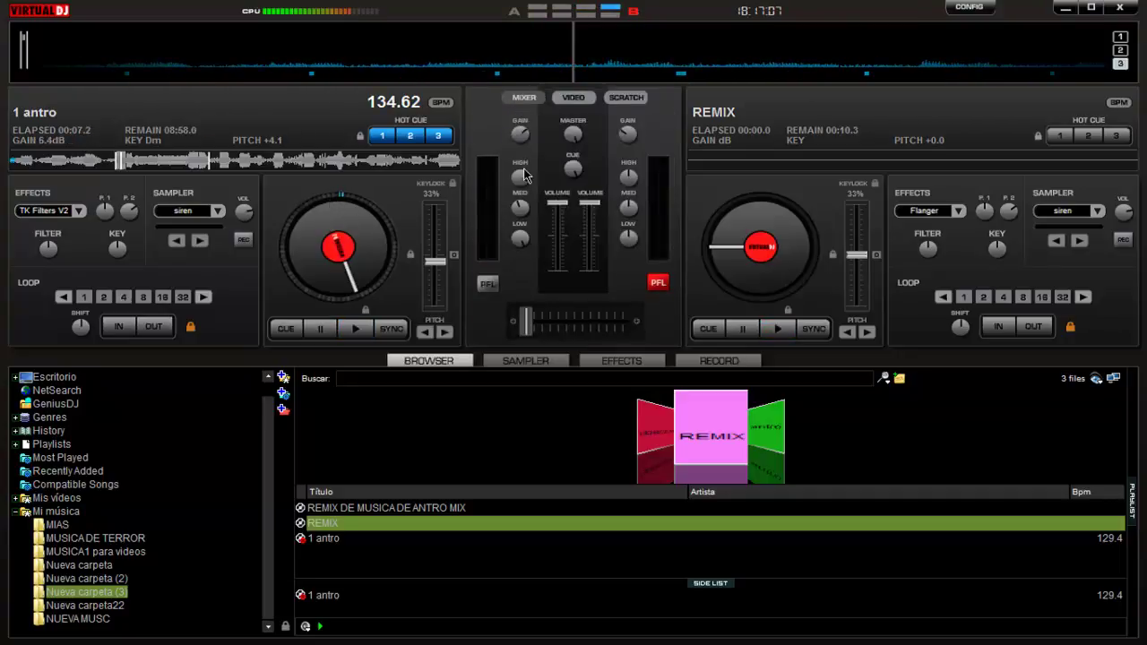
click(627, 97)
drag(517, 224, 521, 146)
- Set the rhythm wave display to option 1 and try to shift the track along the wave
click(1120, 51)
click(1119, 40)
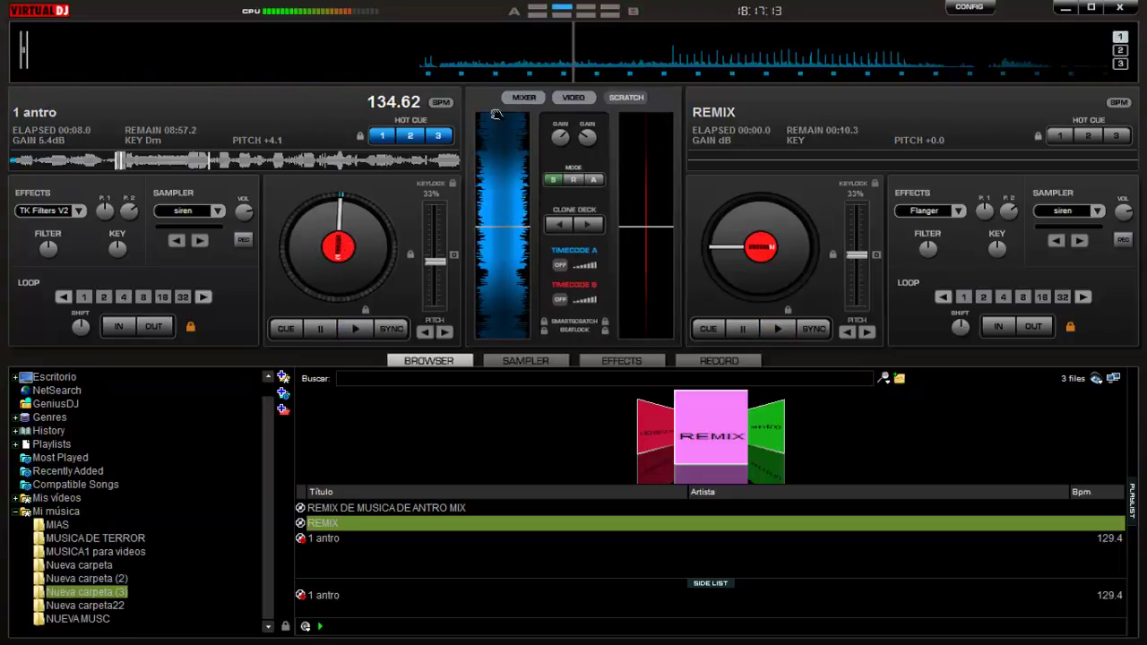
drag(493, 48, 433, 62)
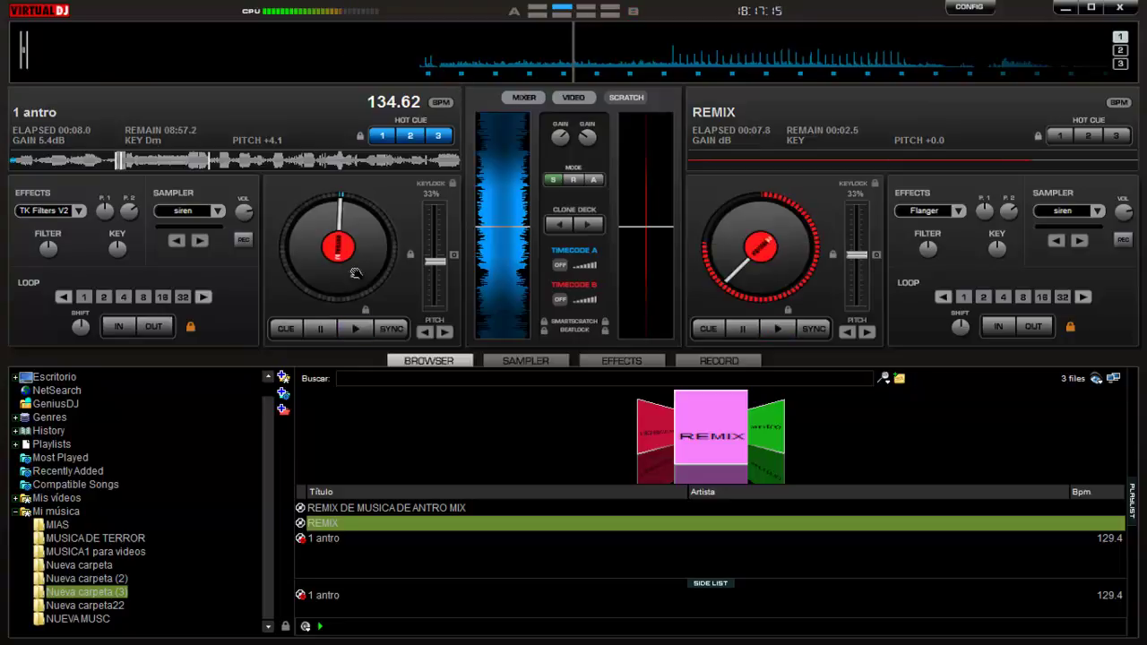
- Turn on headphone monitoring for deck 1 in the mixer and move its track to about 04:30, dismissing the Skype notifications
click(1133, 552)
click(523, 98)
click(482, 289)
drag(660, 56, 463, 56)
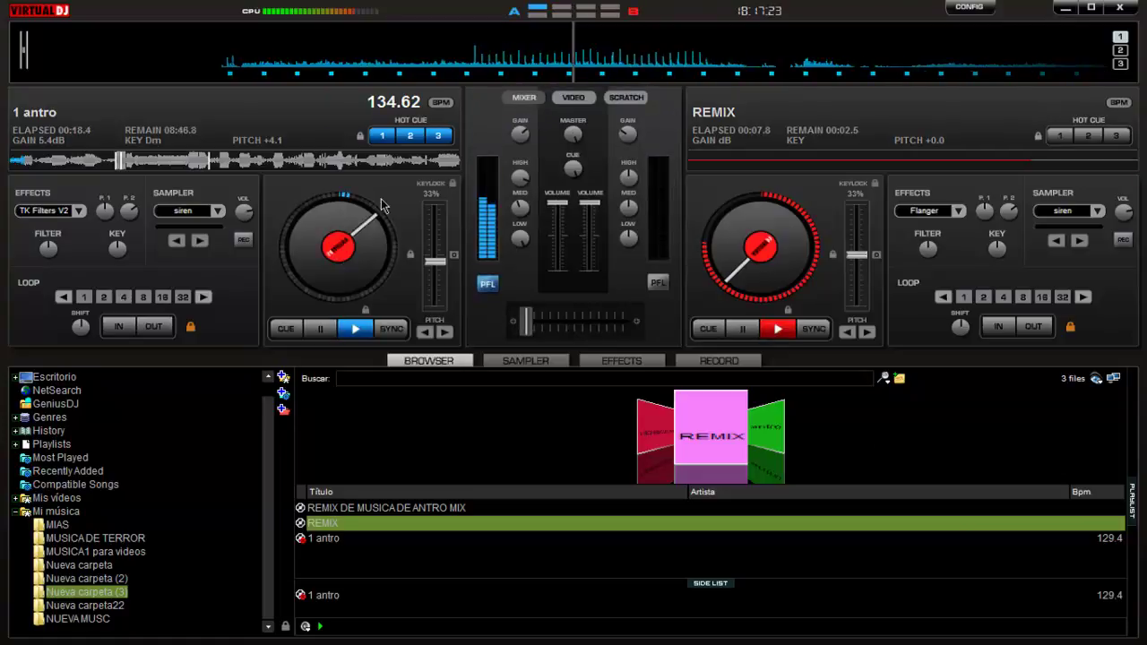
click(233, 164)
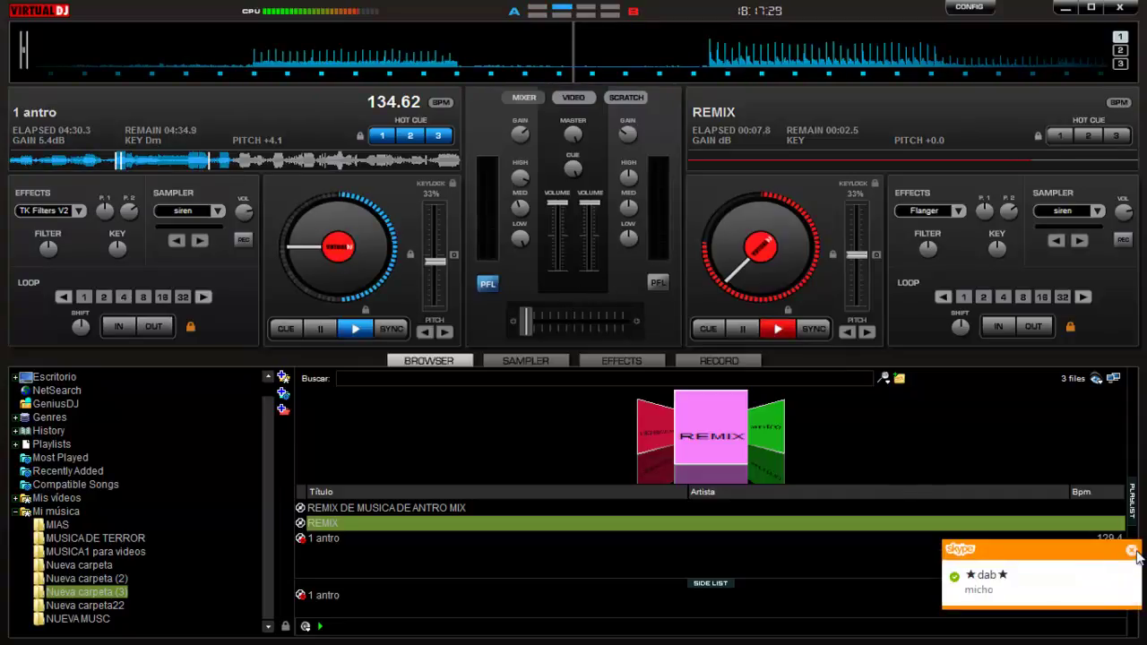
click(1132, 551)
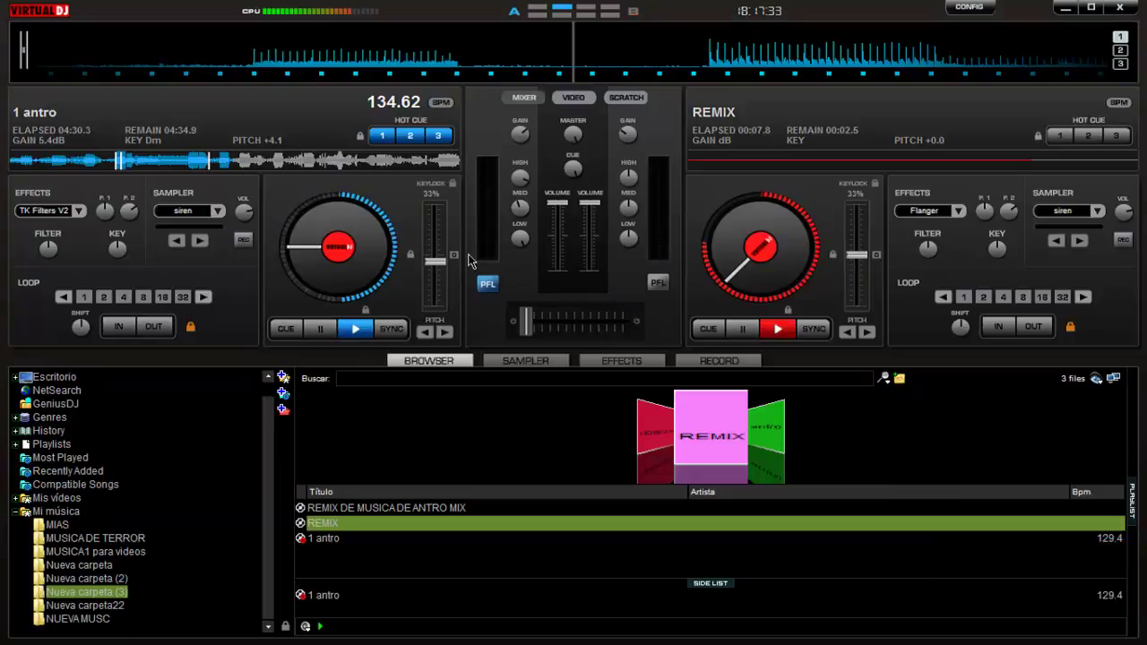
- Scratch deck 1's waveform again in the scratch controls, and show the video mixer controls
click(618, 98)
mouse_move(511, 246)
mouse_down()
mouse_move(517, 281)
mouse_move(514, 234)
mouse_up()
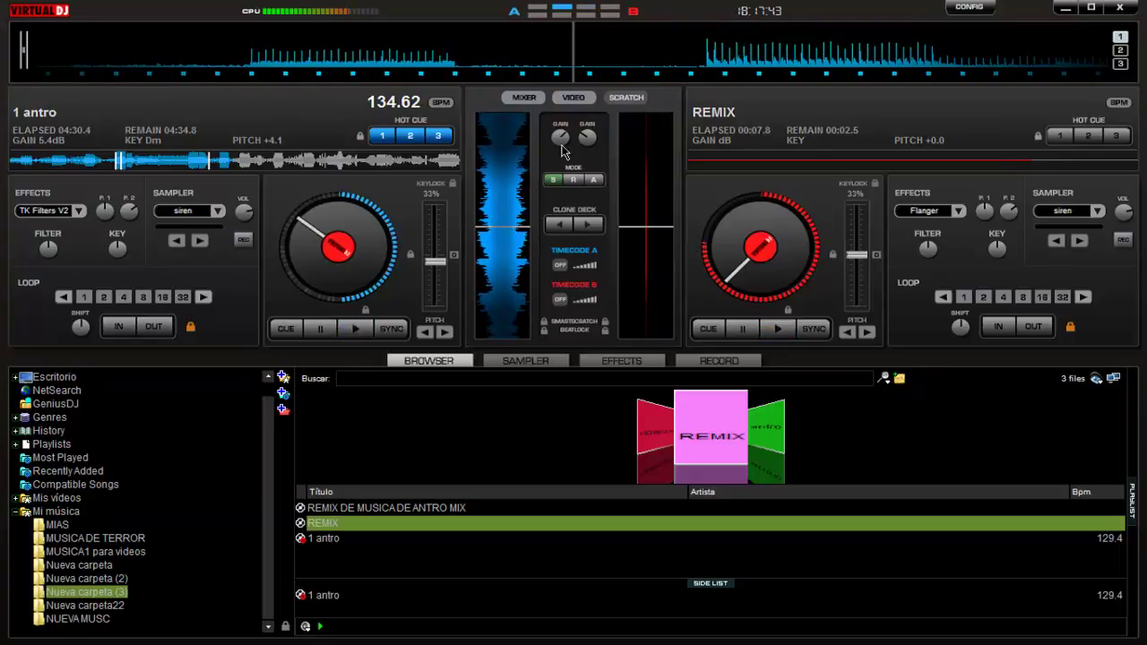
click(581, 98)
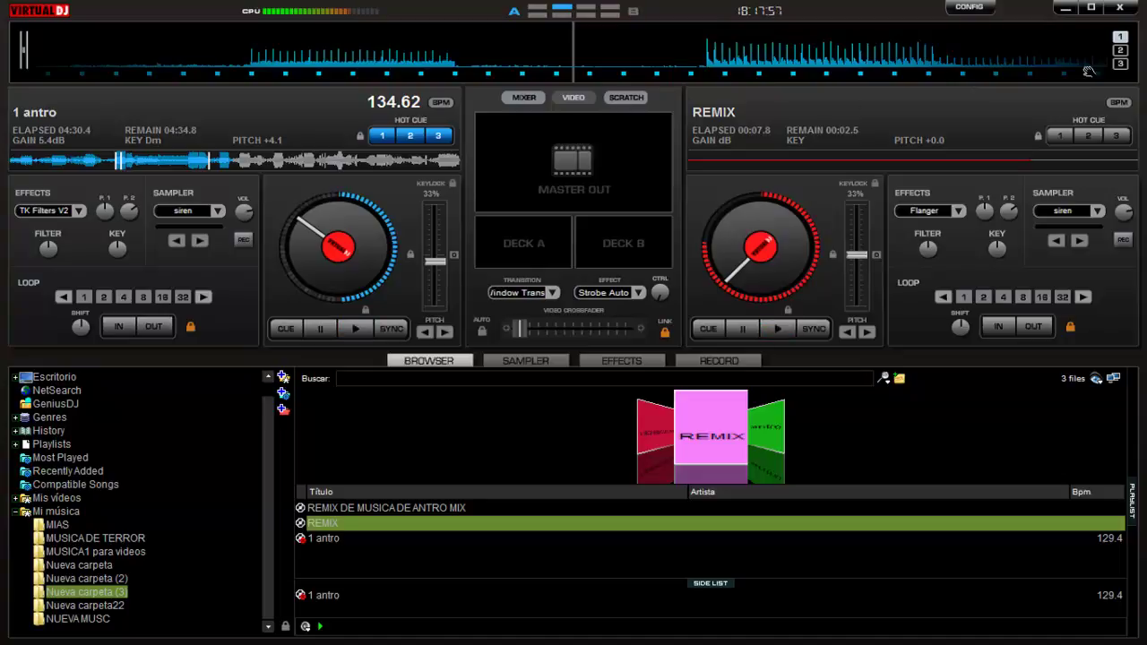
- Open the configuration's skin list and try the VirtualDJ 7 4-deck skins from 1280x1024 through 1440x900
click(983, 8)
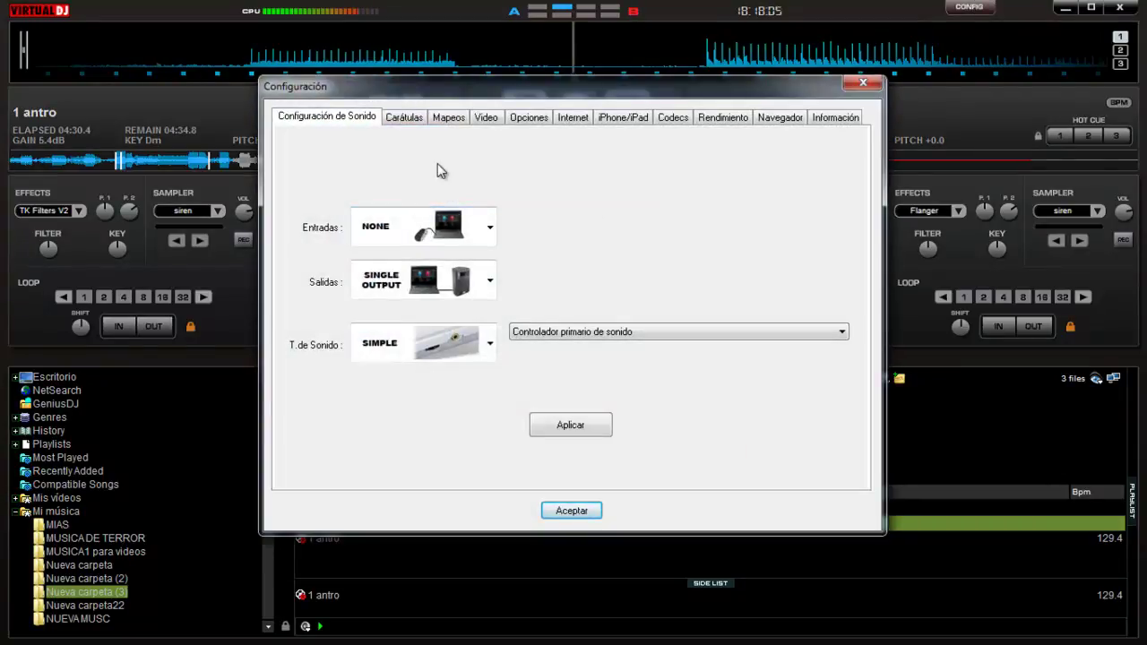
click(395, 120)
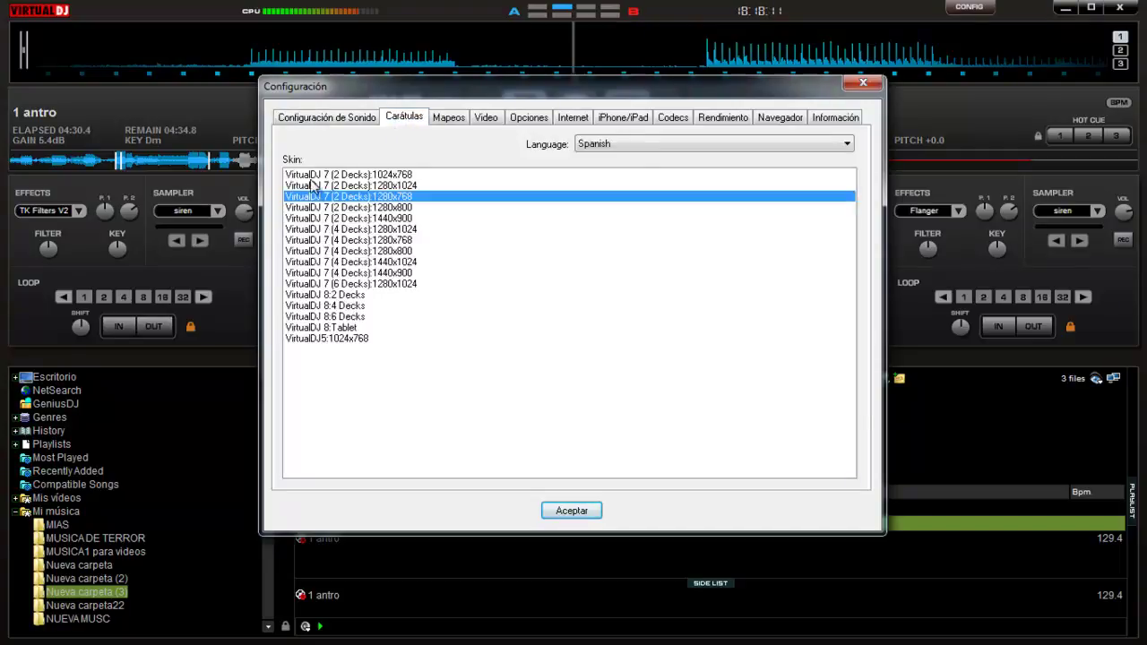
click(370, 230)
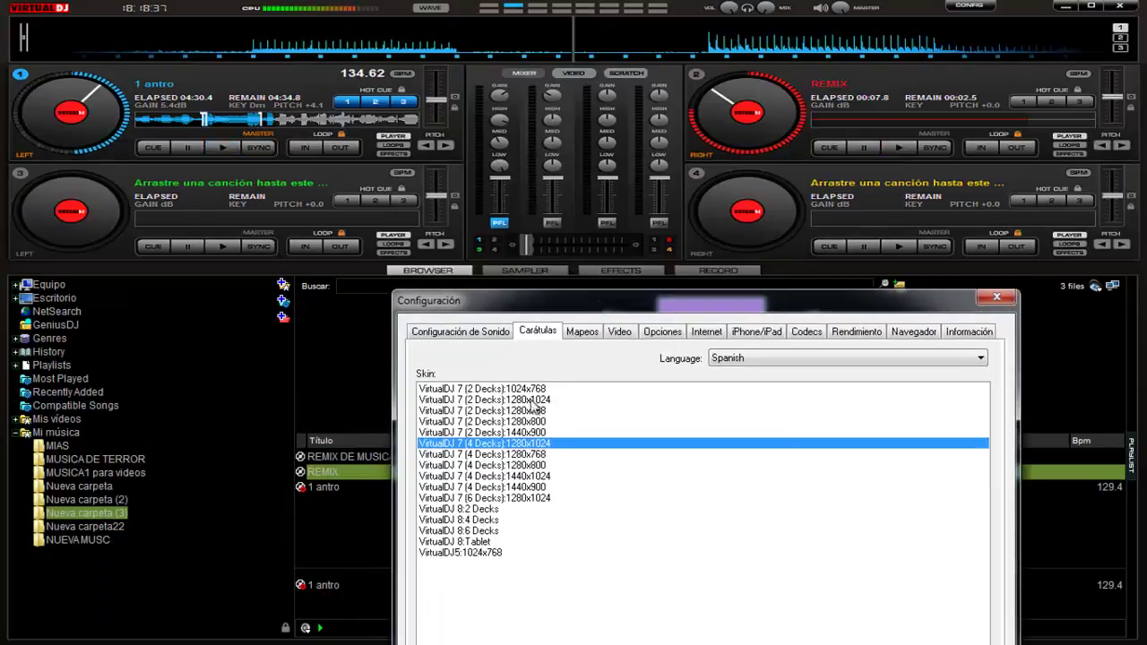
click(503, 454)
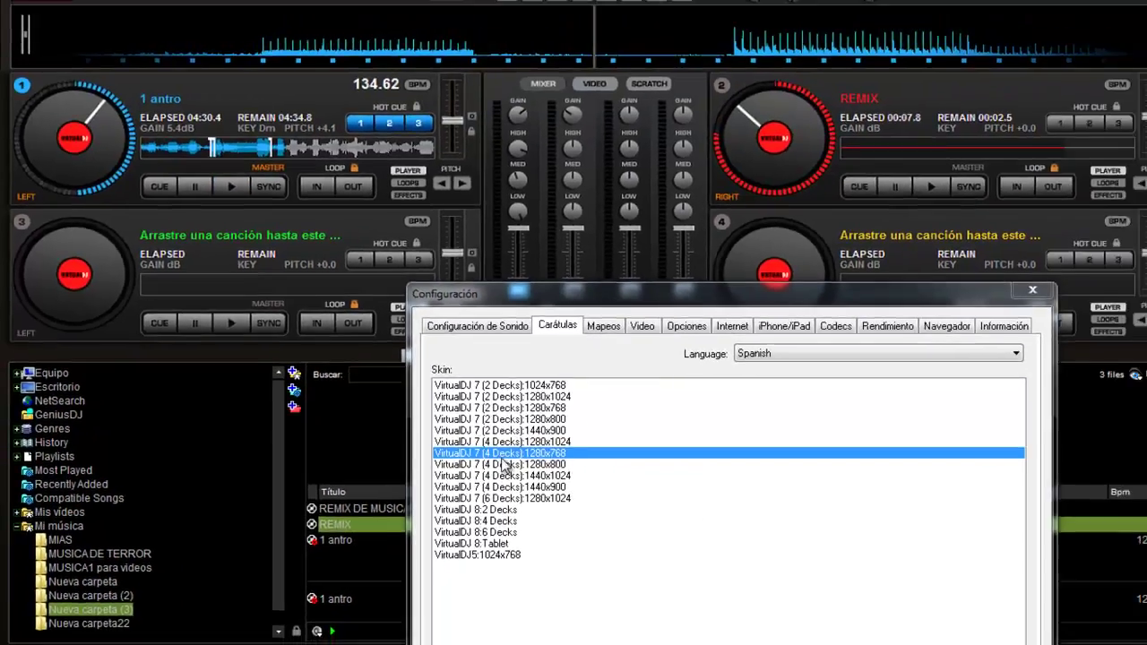
click(704, 446)
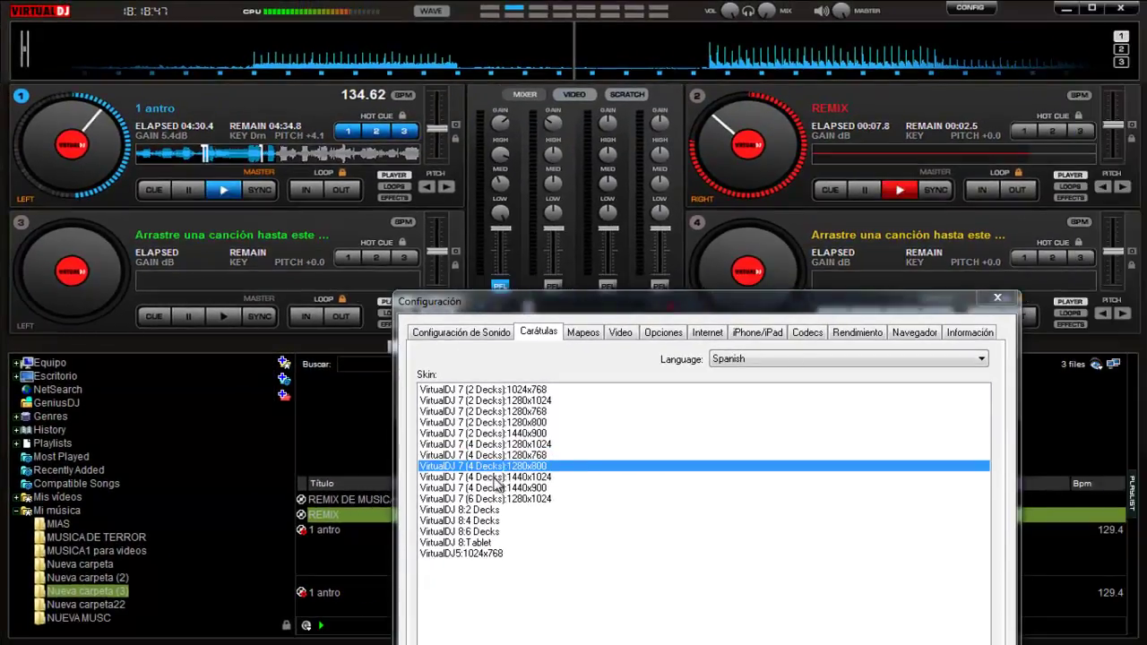
click(497, 477)
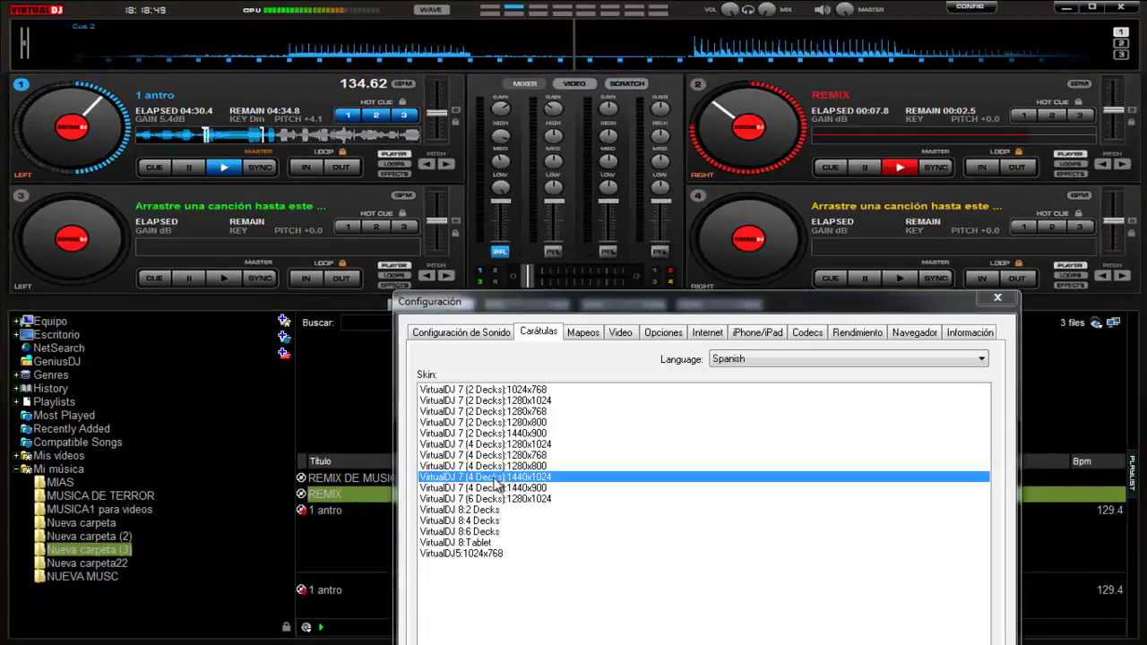
drag(530, 308, 570, 380)
click(520, 560)
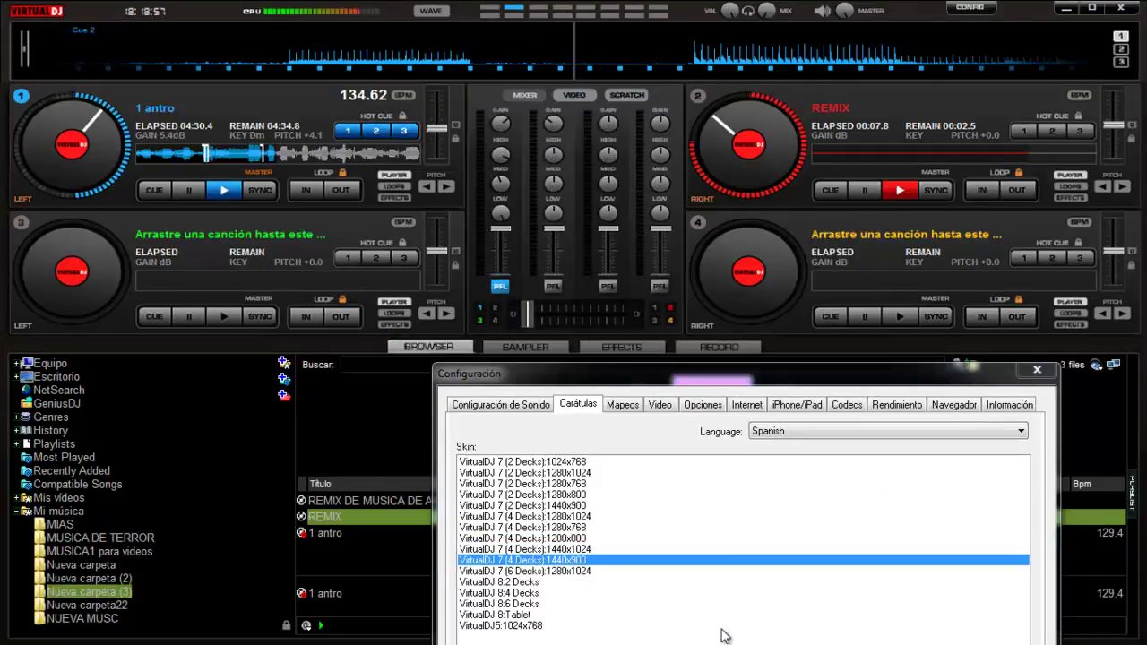
- Try the VirtualDJ 7 6-deck 1280x1024 skin and the 2-deck skins at 1440x900, 1280x800 and 1280x768
click(568, 574)
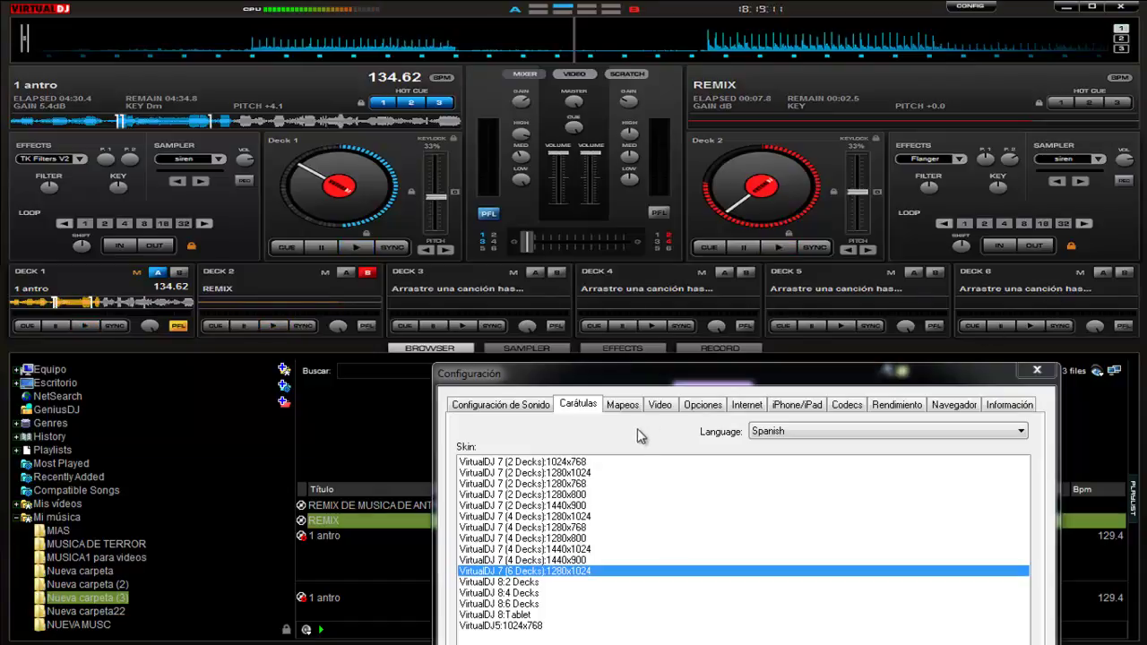
click(563, 505)
click(565, 495)
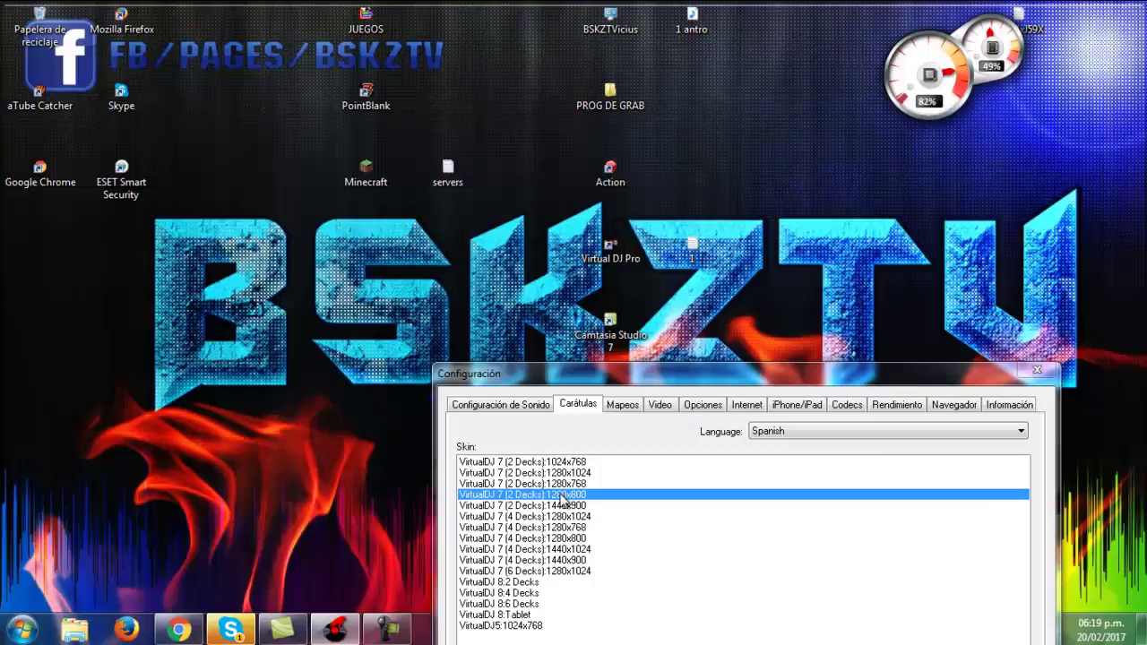
click(565, 484)
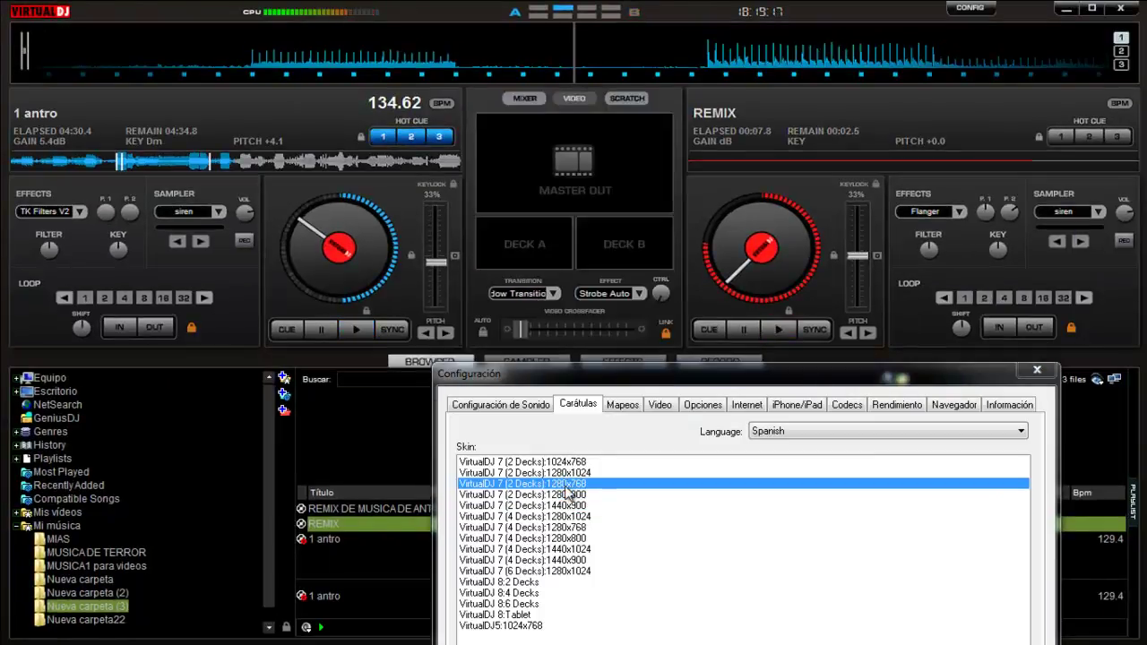
- Apply the VirtualDJ 7 2-deck 1280x800 skin and accept the configuration
click(572, 497)
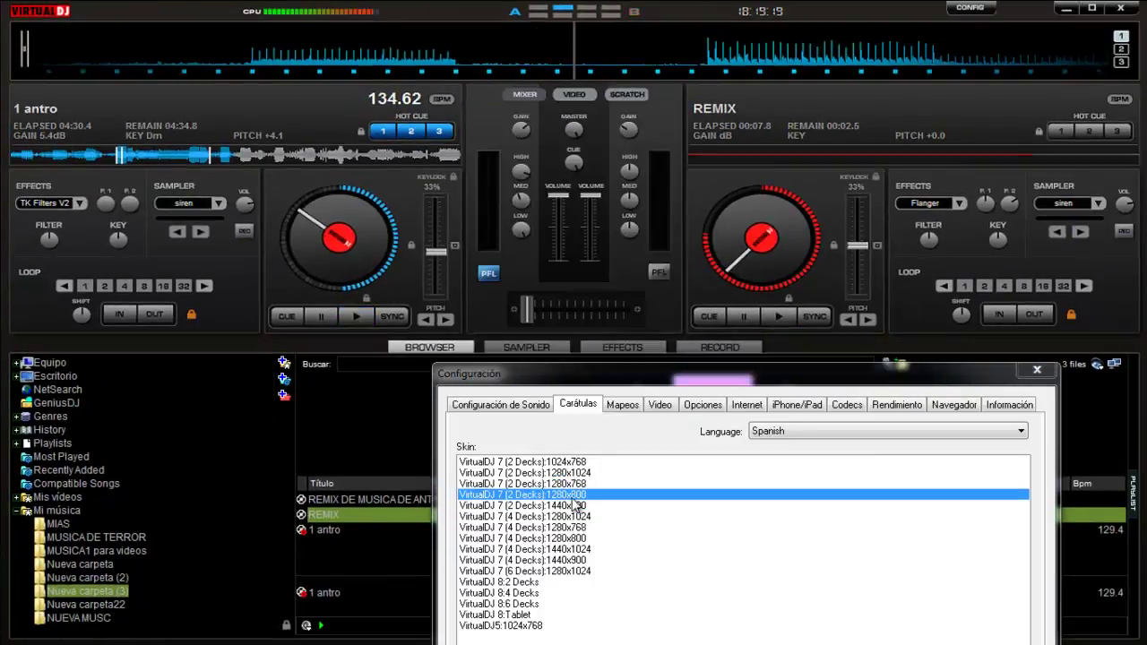
drag(939, 380, 845, 63)
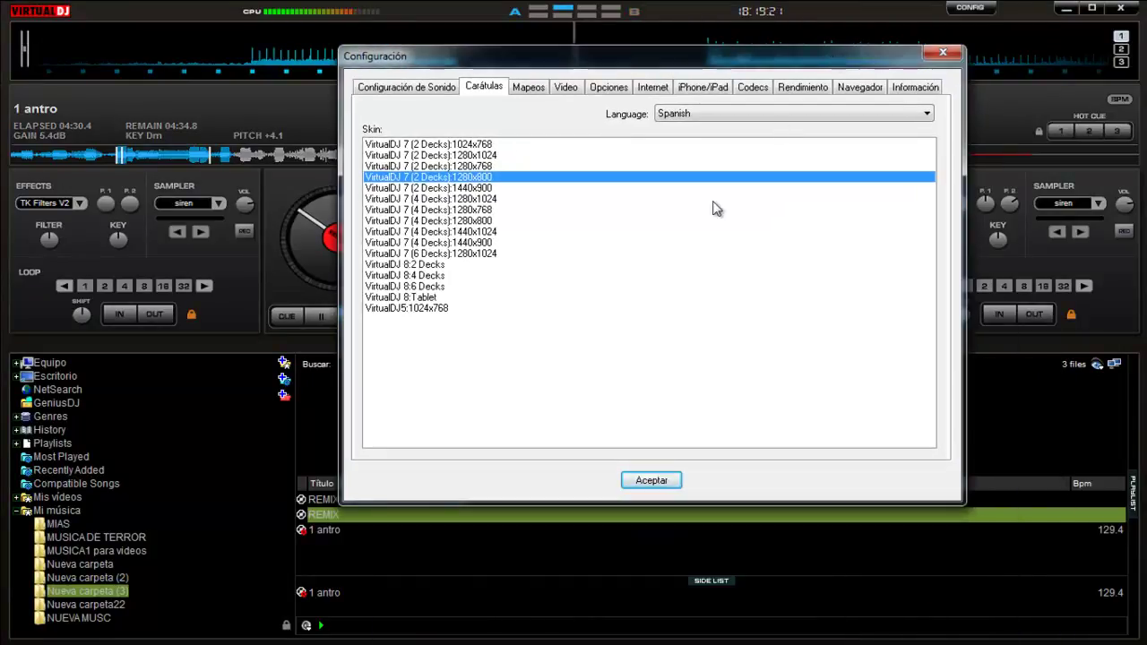
click(652, 481)
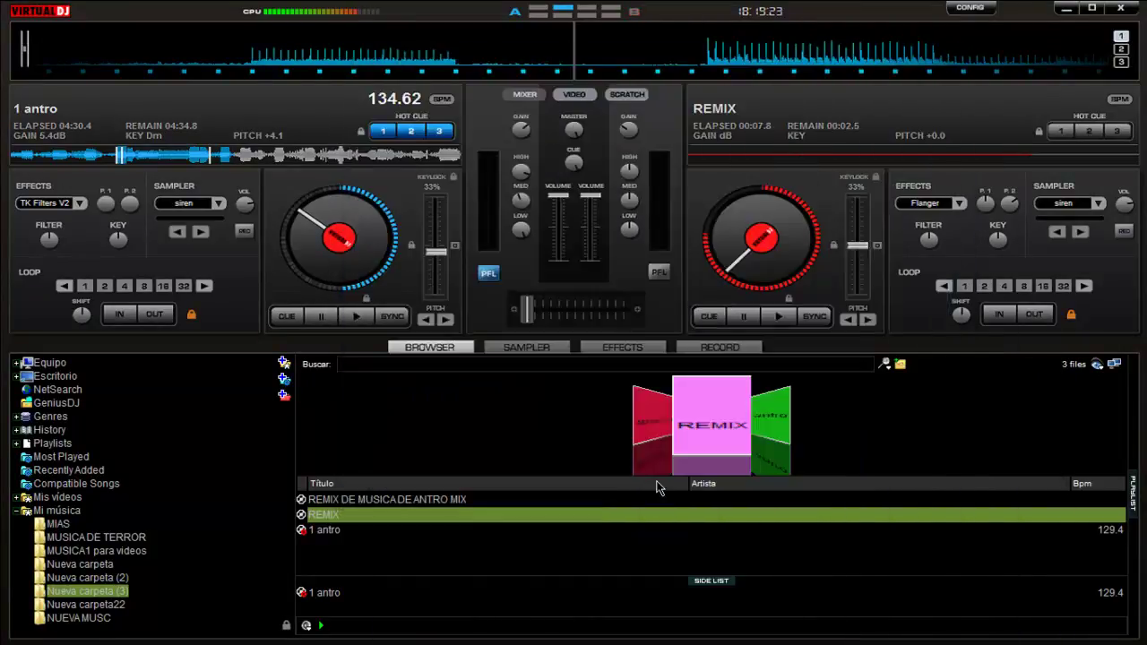